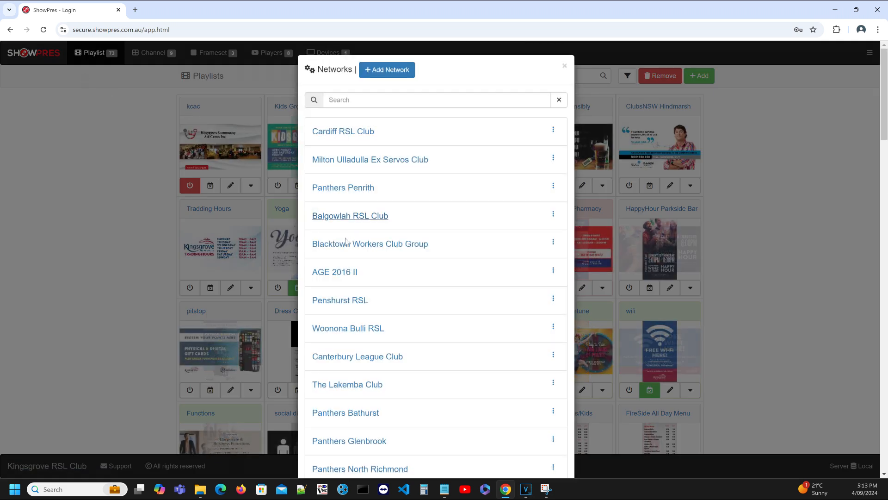
- Browse the playlists of the Canterbury League Club network, and switch to The Lakemba Club network
left_click(336, 356)
scroll(335, 356, "down", 20)
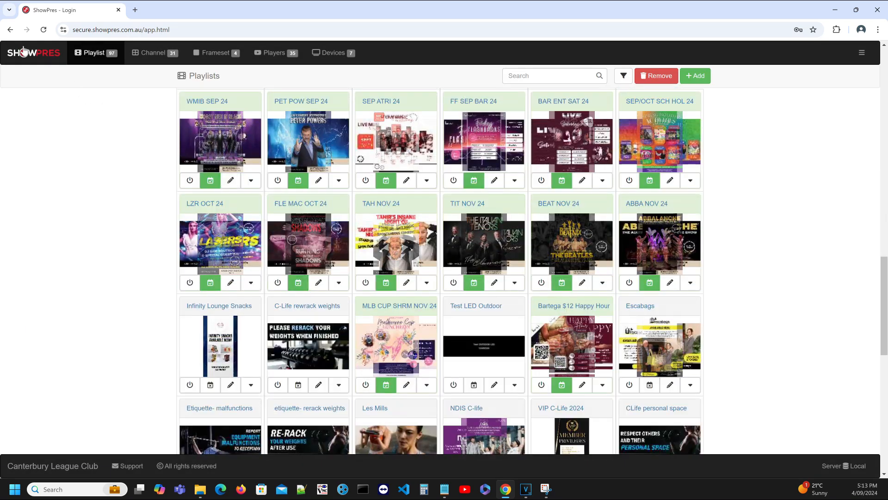
left_click(35, 53)
scroll(408, 242, "down", 3)
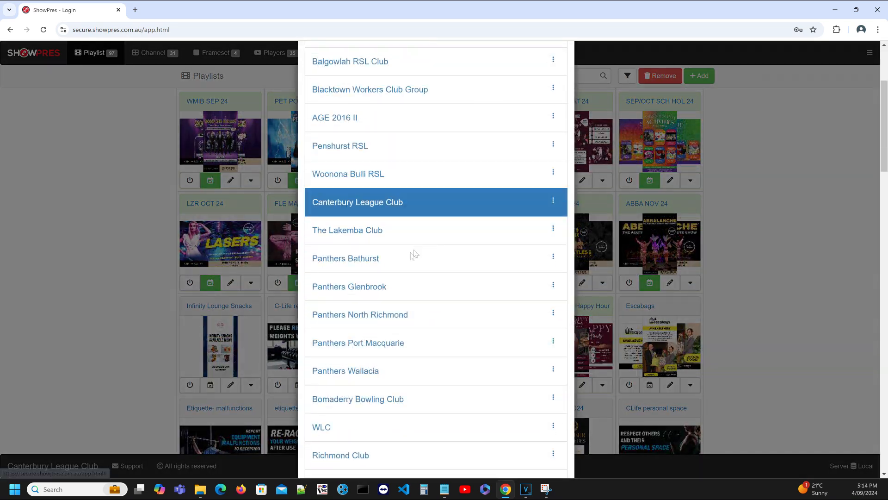
left_click(374, 231)
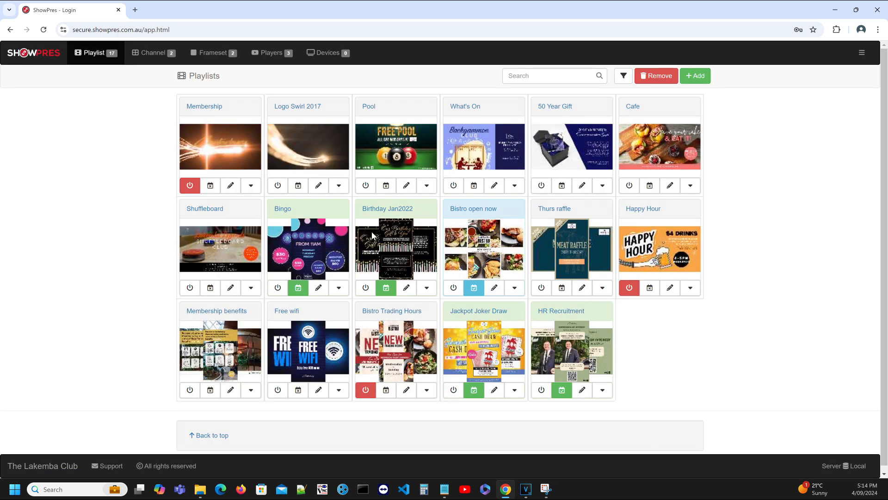
- Reopen the list of networks and look through the available clubs
left_click(50, 60)
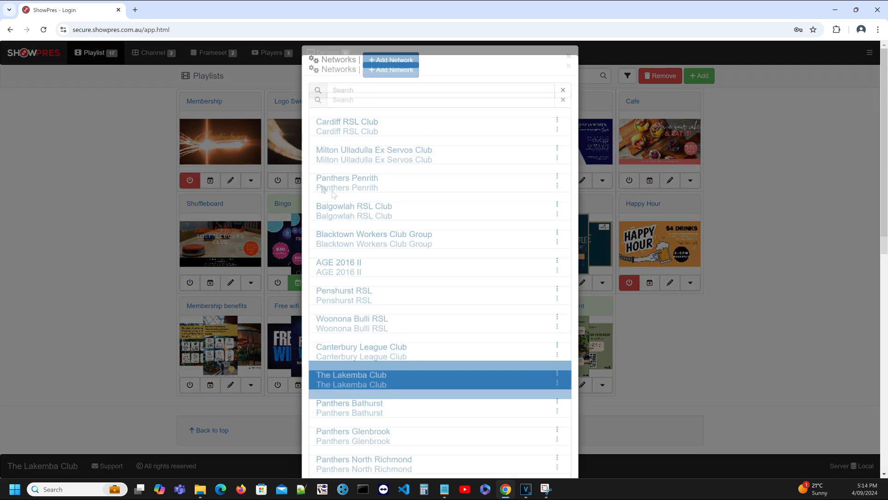
scroll(396, 232, "down", 6)
scroll(397, 231, "down", 3)
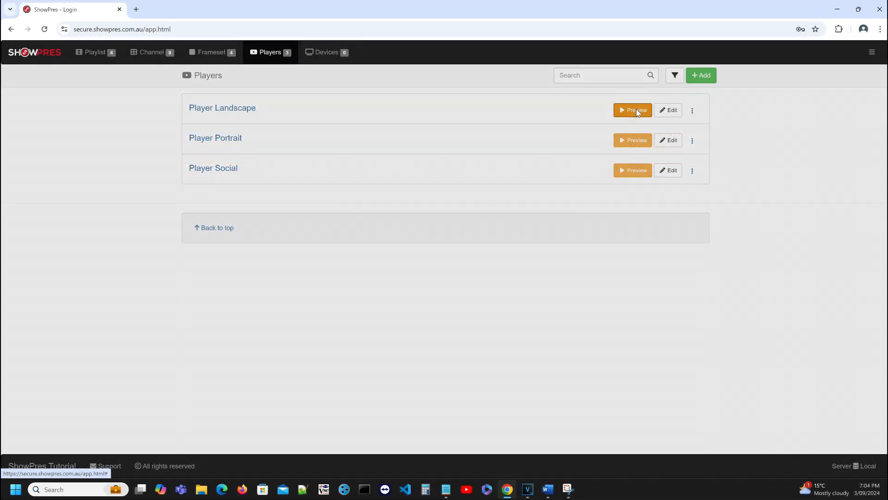
- Preview the content of Player Landscape and Player Portrait, closing each preview after viewing
left_click(634, 110)
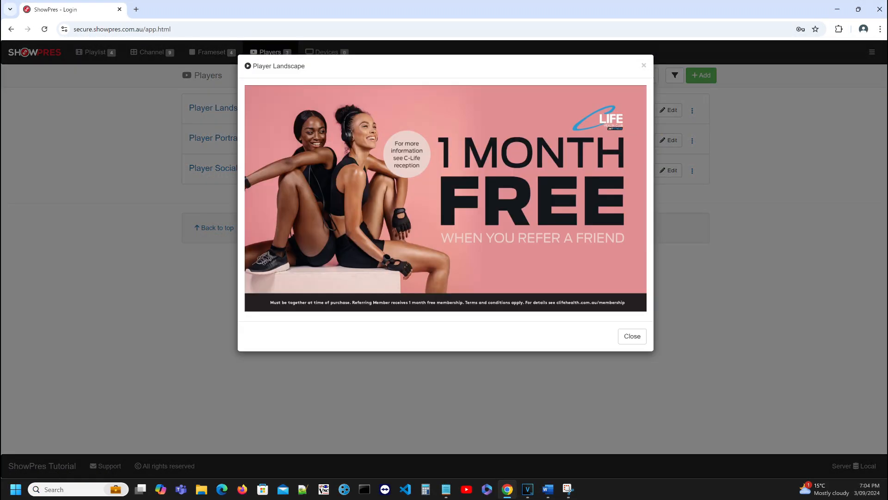
left_click(633, 336)
left_click(633, 141)
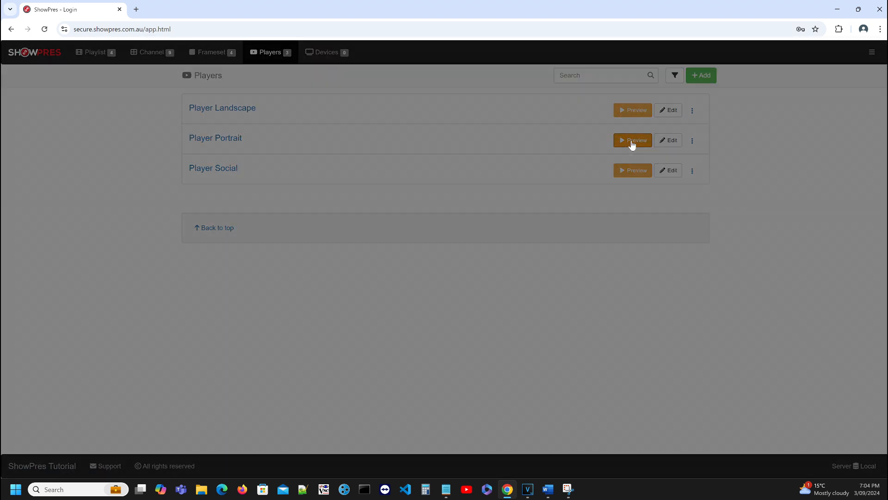
scroll(442, 259, "down", 8)
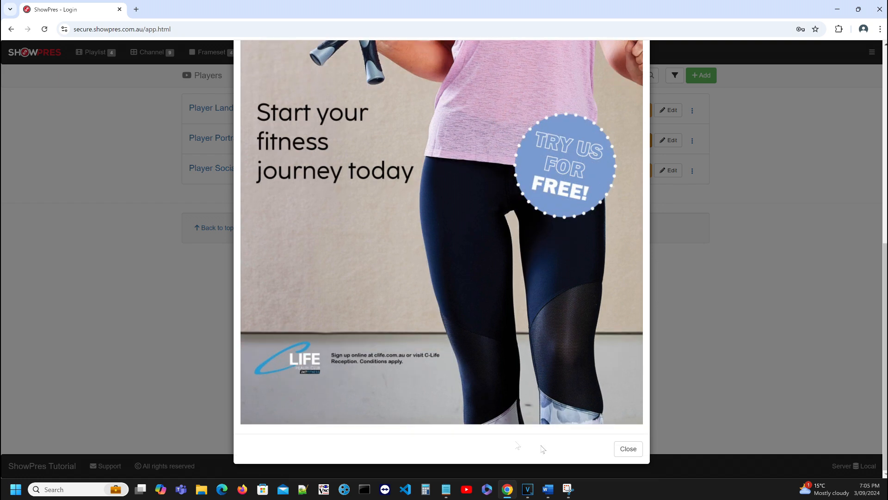
left_click(629, 448)
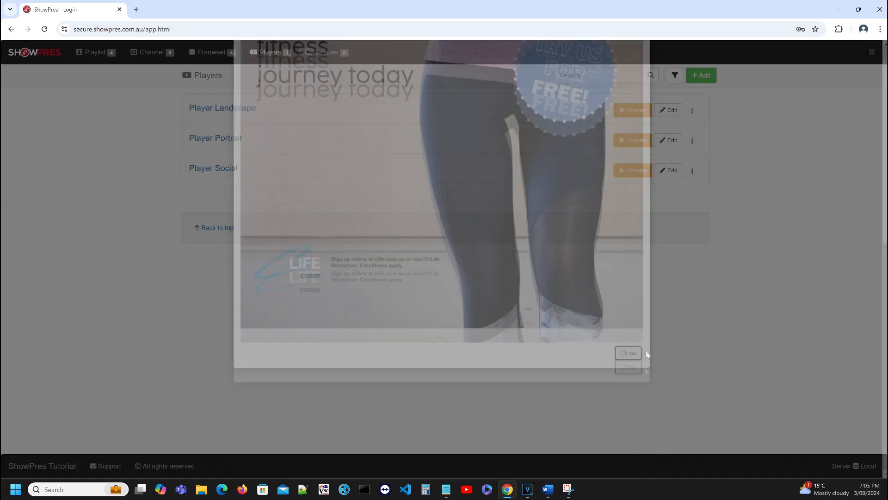
- Preview the full content of Player Social and close the preview
left_click(635, 170)
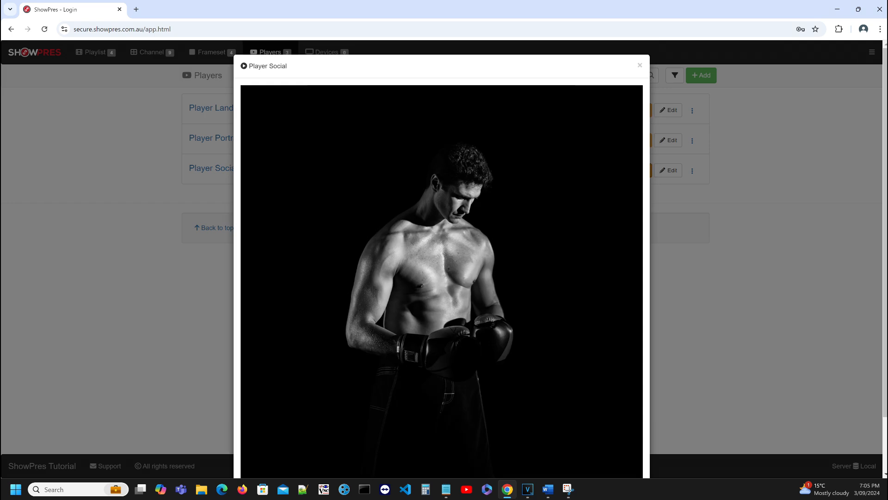
scroll(442, 259, "down", 2)
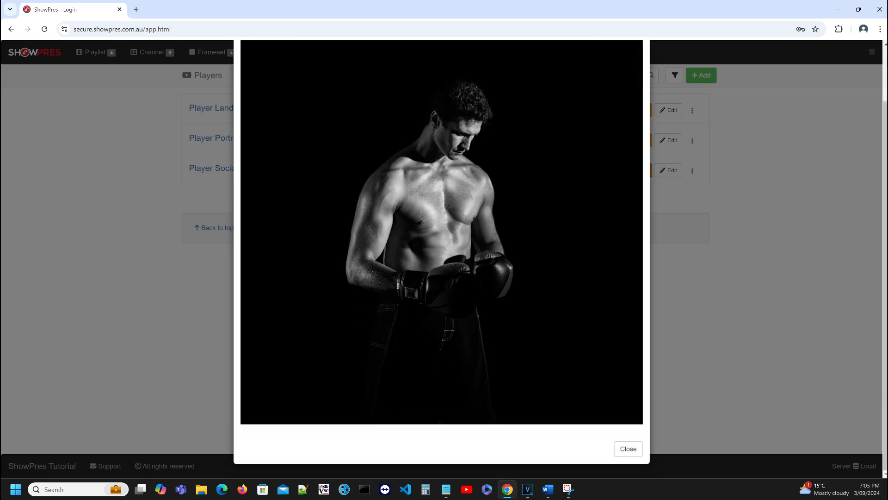
scroll(441, 259, "up", 2)
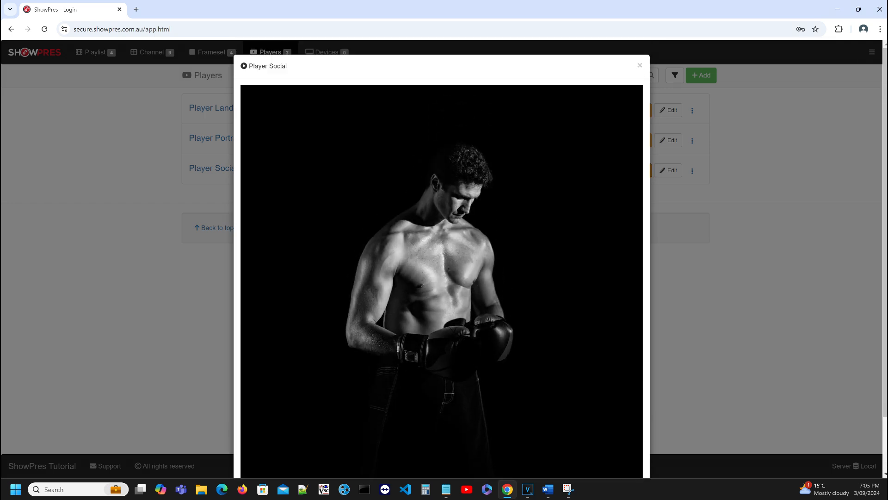
scroll(442, 259, "down", 2)
left_click(629, 450)
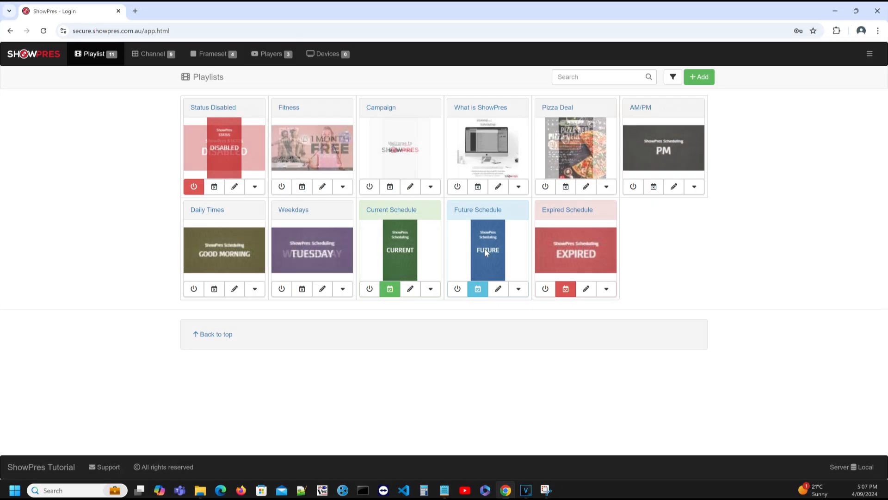
- Move the Future Schedule playlist directly after Daily Times and save the new playlist order
left_click_drag(484, 249, 325, 251)
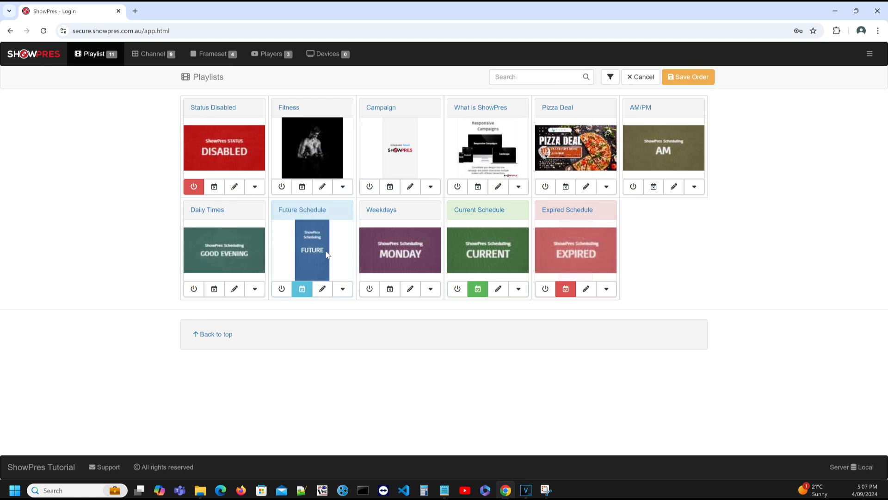
left_click(703, 77)
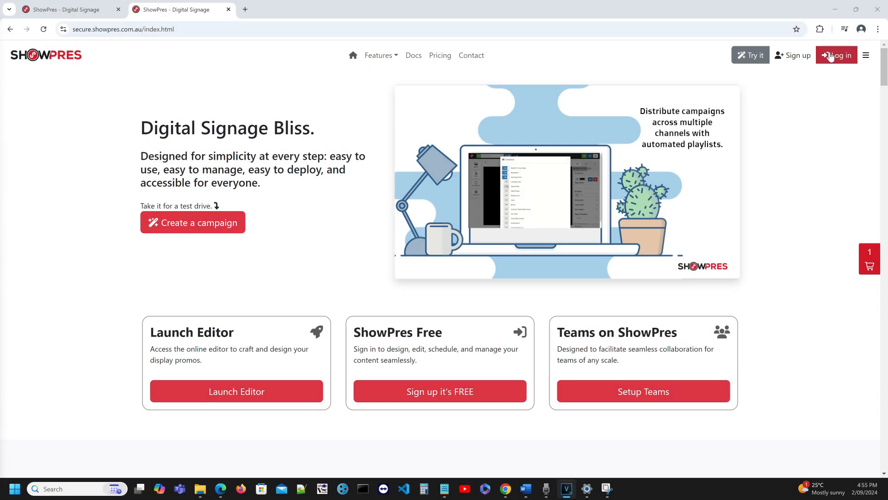
- Log in with the prefilled account credentials and open the ShowPres Tutorial network
left_click(831, 56)
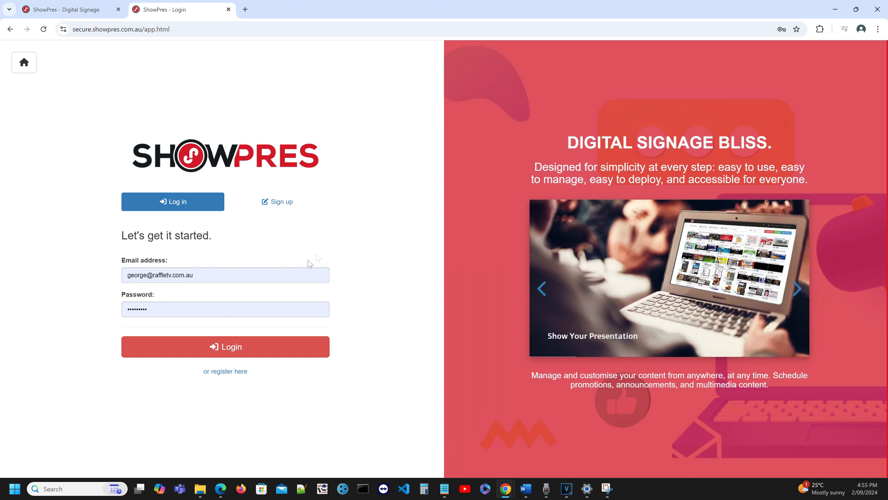
left_click(216, 350)
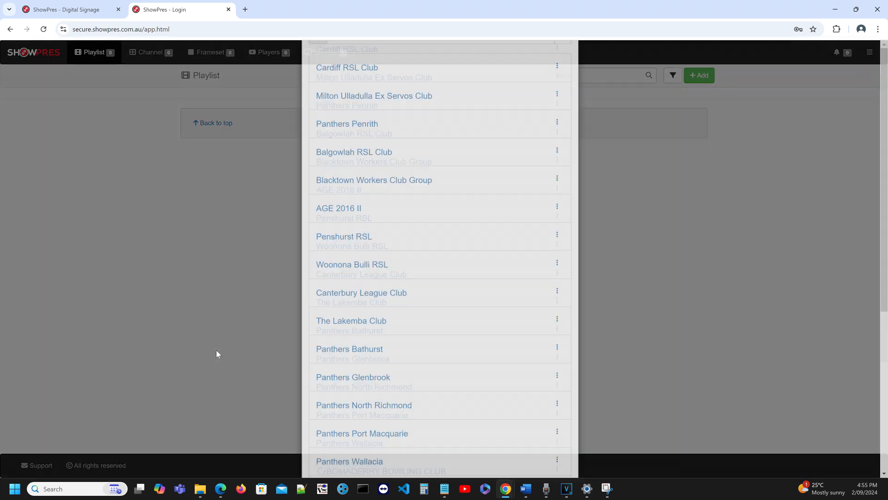
scroll(424, 213, "down", 20)
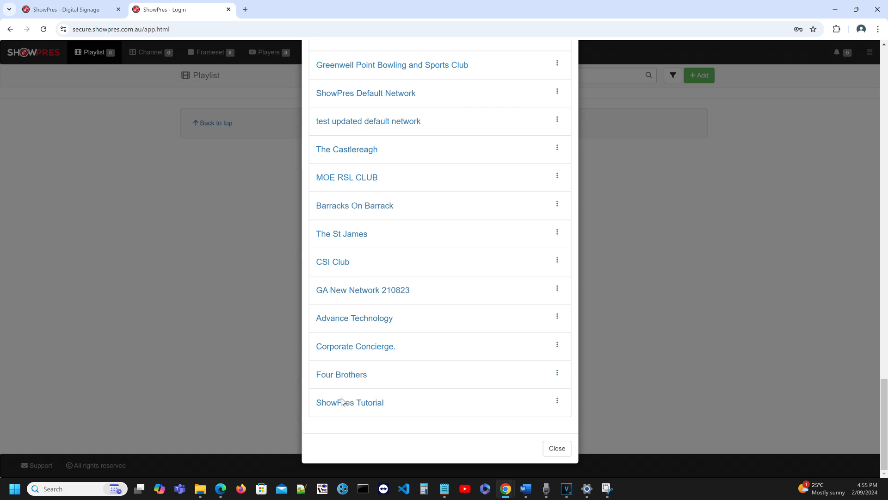
left_click(341, 401)
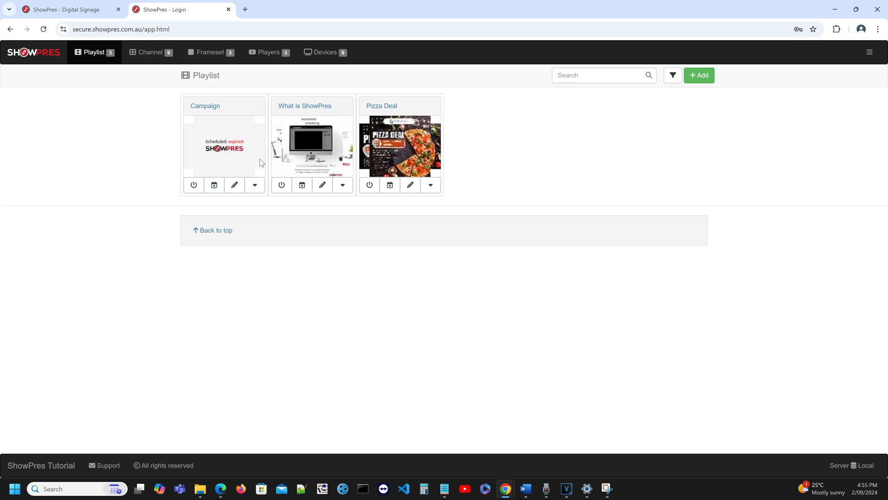
- Add a new campaign and look over its name, channel and schedule settings without setting a schedule
left_click(697, 74)
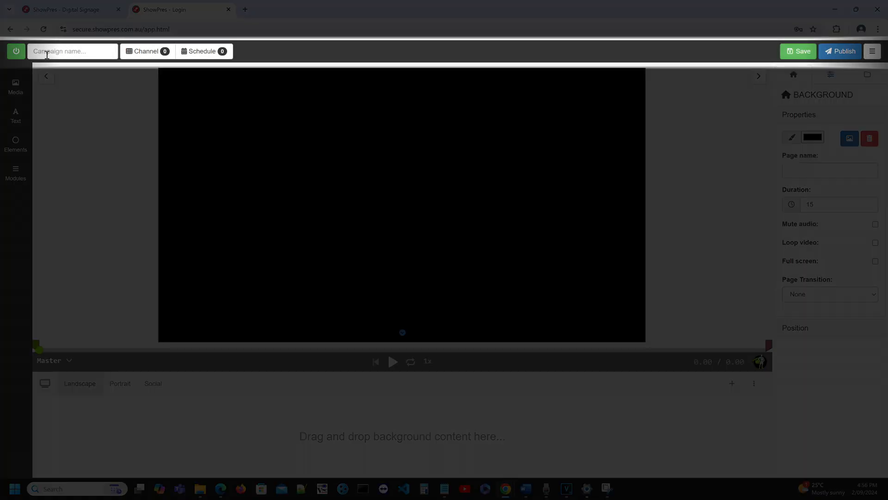
left_click(49, 54)
left_click(135, 52)
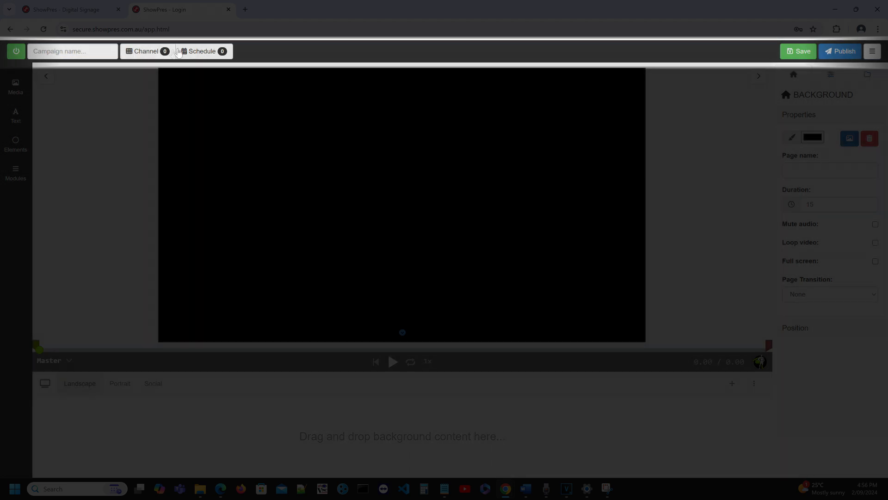
left_click(185, 52)
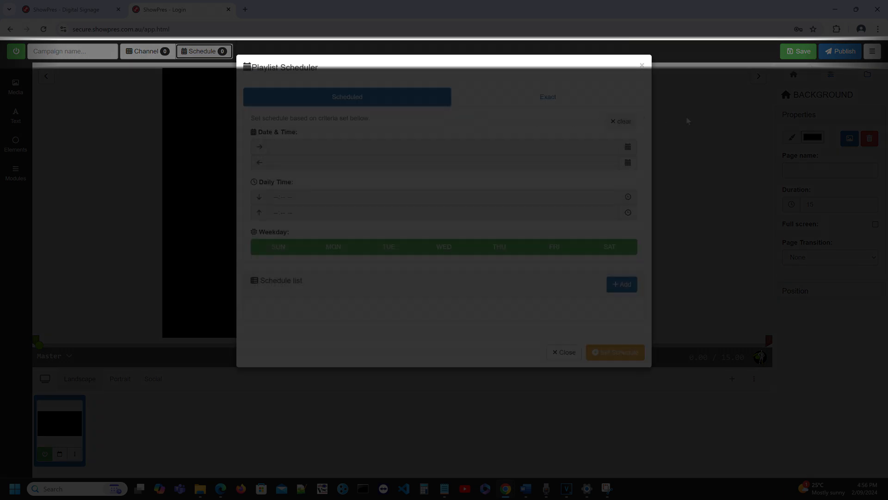
left_click(687, 119)
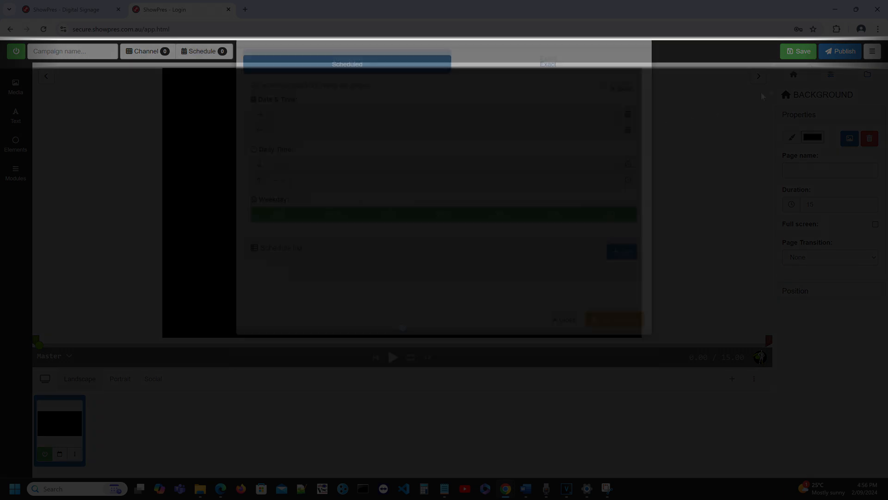
left_click(836, 55)
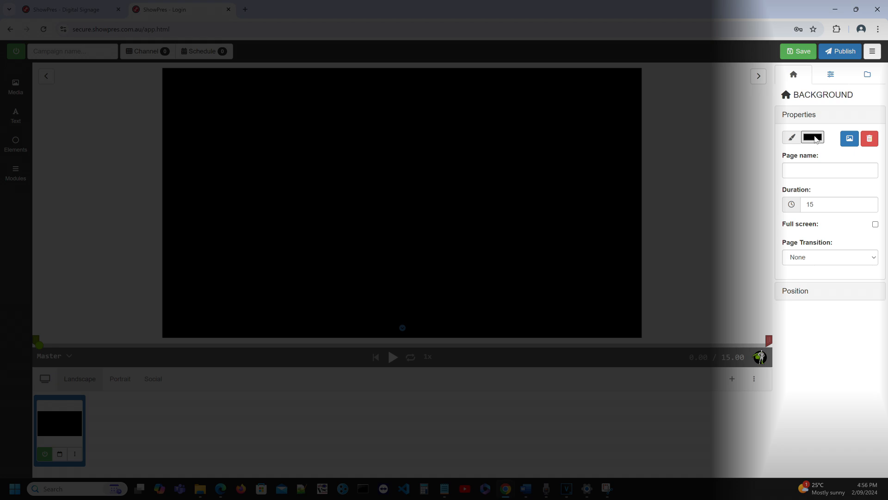
- Set the background colour of the landscape page to dark red
left_click(808, 138)
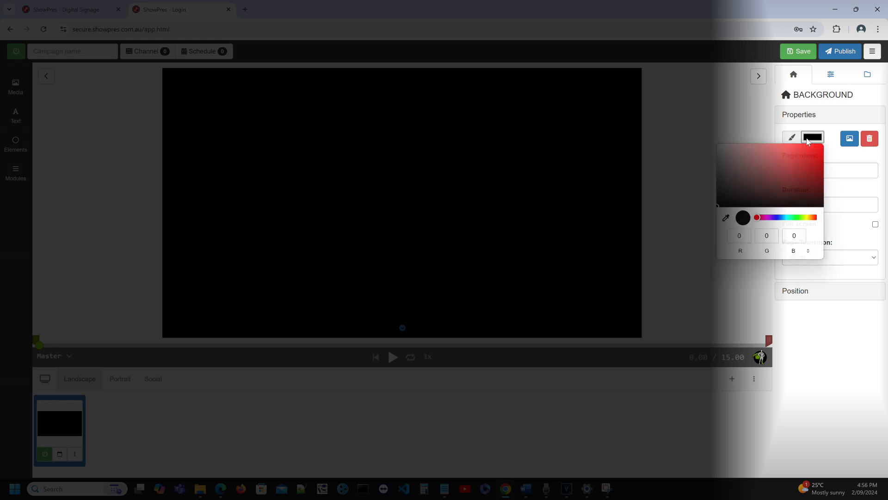
left_click(754, 171)
left_click_drag(754, 170, 786, 178)
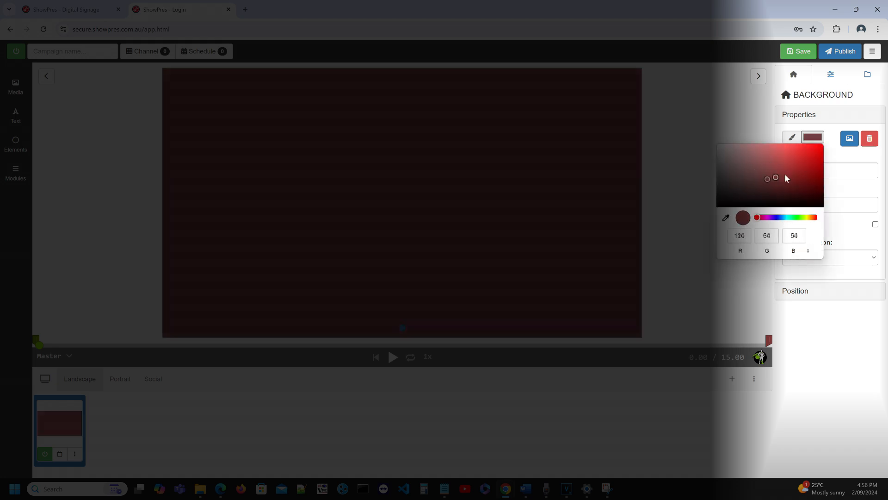
left_click(815, 188)
left_click_drag(789, 220, 764, 219)
left_click(750, 121)
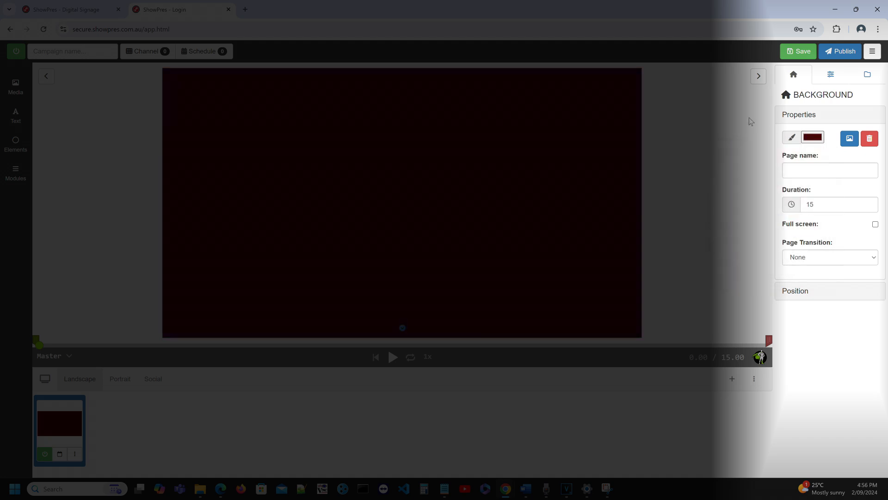
- Set the Pixabay picture of the leopard sitting on a sofa as the landscape page's background image
left_click(850, 139)
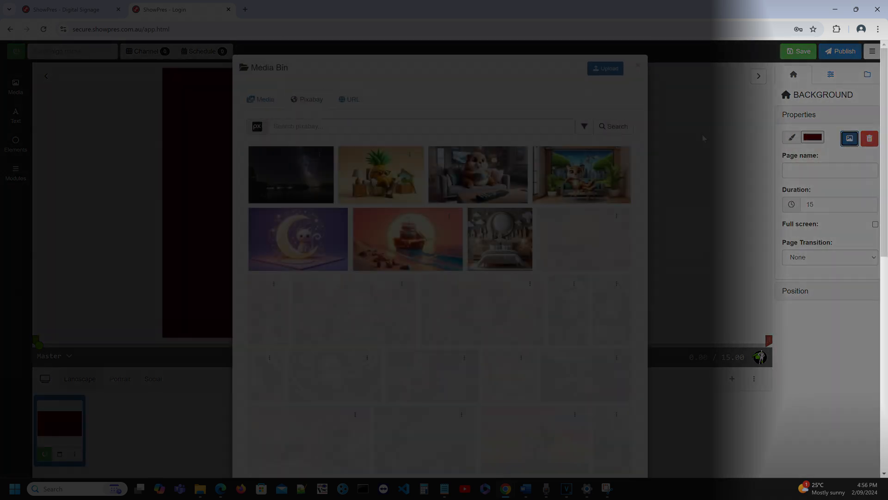
left_click(601, 186)
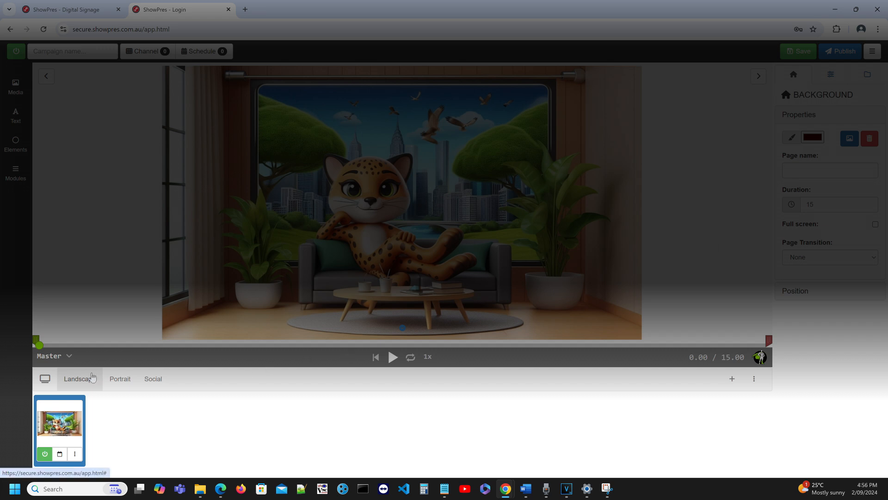
- View the campaign's Portrait and Social layouts, and return to the Landscape layout
left_click(124, 375)
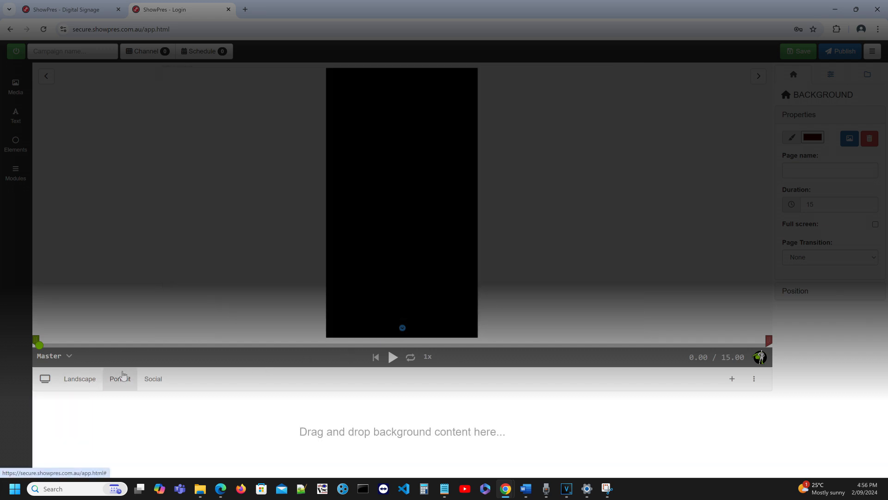
left_click(156, 379)
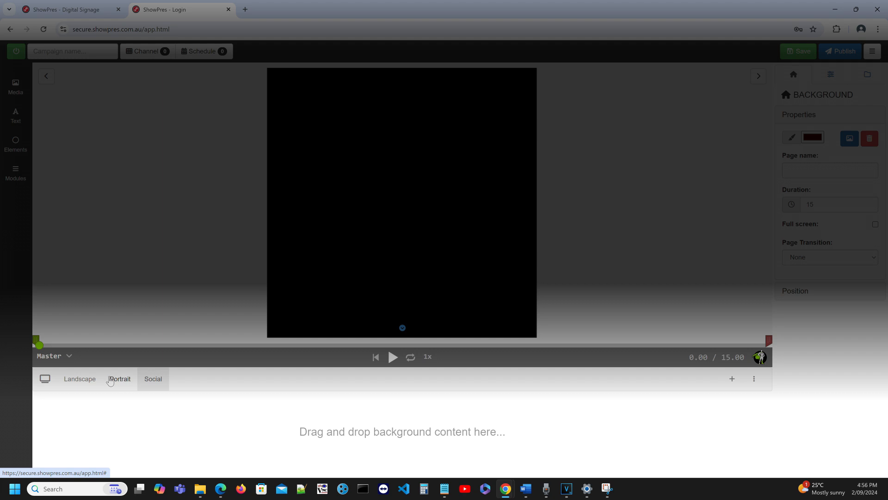
left_click(80, 378)
- Add three blank pages to the campaign's Landscape layout
left_click(732, 380)
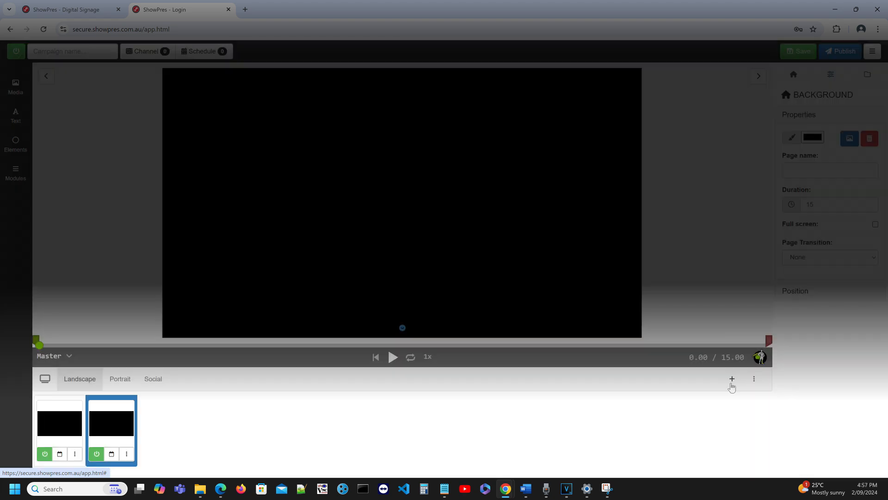
left_click(732, 386)
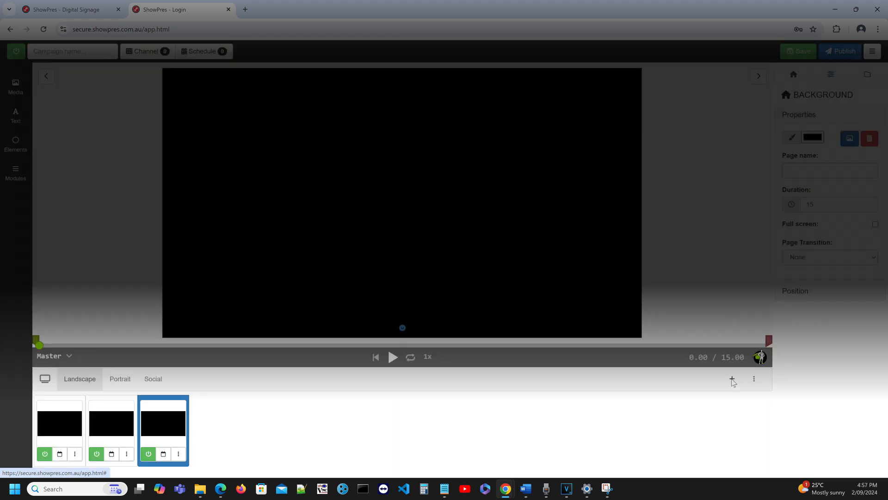
left_click(731, 381)
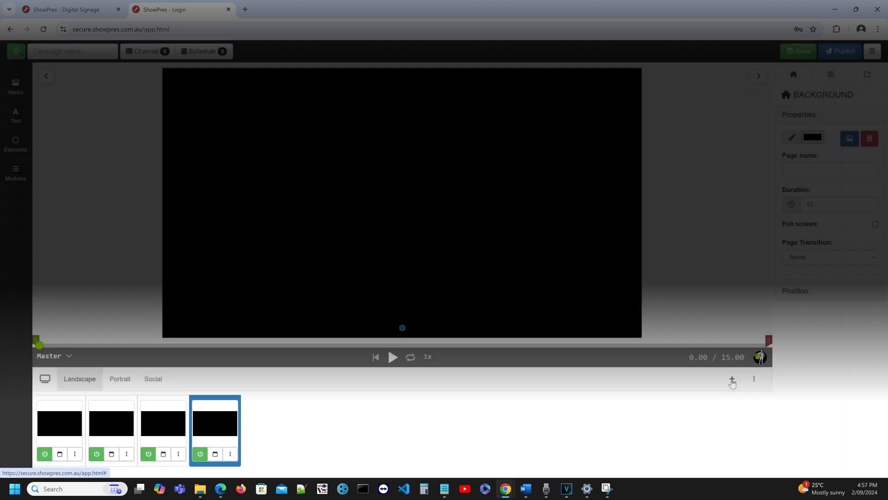
- Insert the round ShowPres logo from the media bin onto the fourth landscape page, shrink it and move it towards the page's upper-left area
left_click(17, 91)
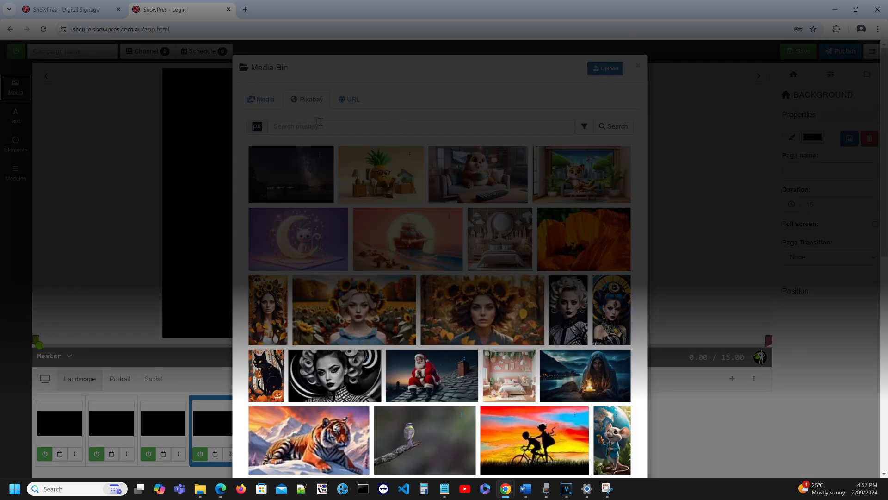
left_click(259, 101)
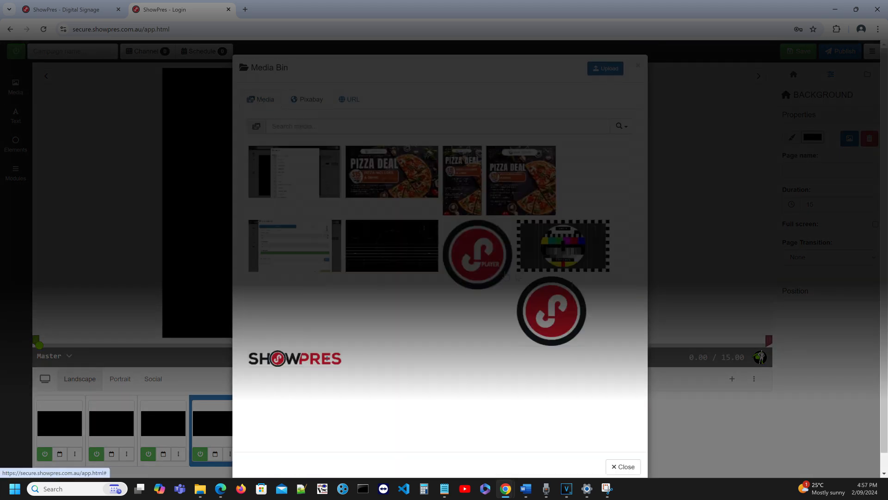
left_click(544, 310)
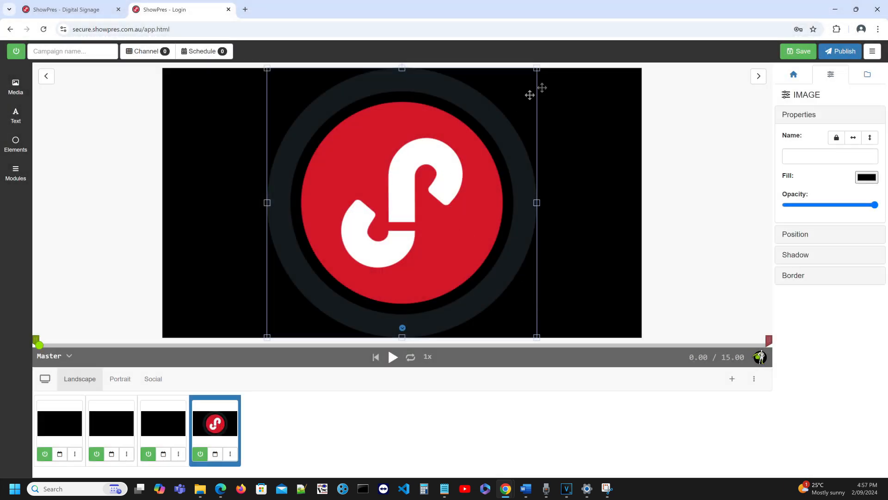
left_click_drag(538, 67, 487, 146)
left_click_drag(414, 199, 391, 141)
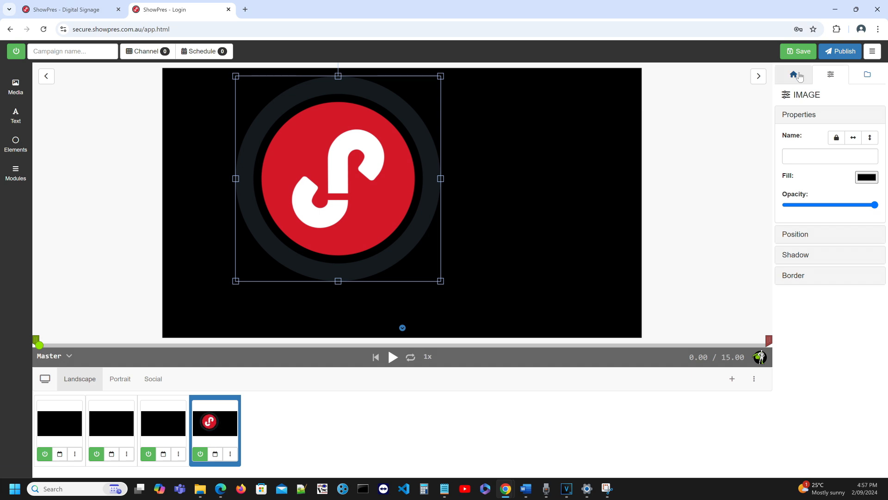
- Set the background colour of the fourth landscape page to white
left_click(793, 74)
left_click(817, 138)
left_click_drag(759, 164, 694, 137)
- Move the ShowPres logo further left on the page, shrink it again and rotate it slightly anticlockwise
left_click_drag(419, 167, 379, 187)
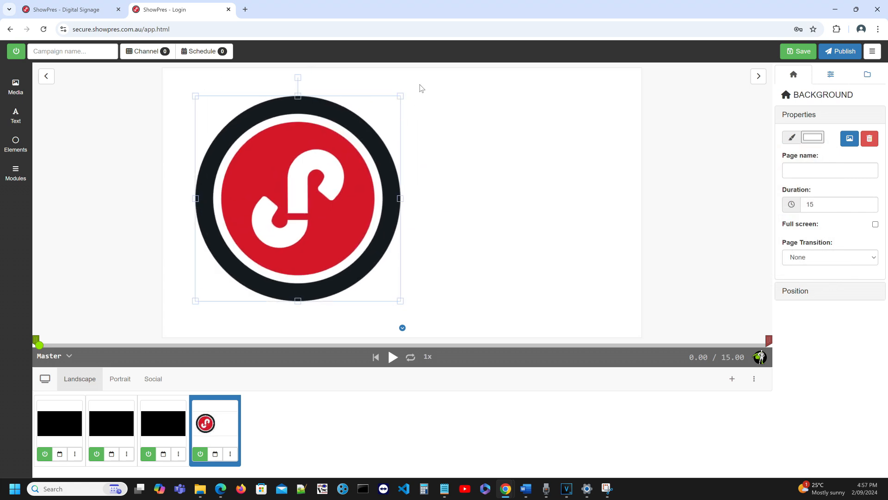
left_click_drag(398, 95, 349, 148)
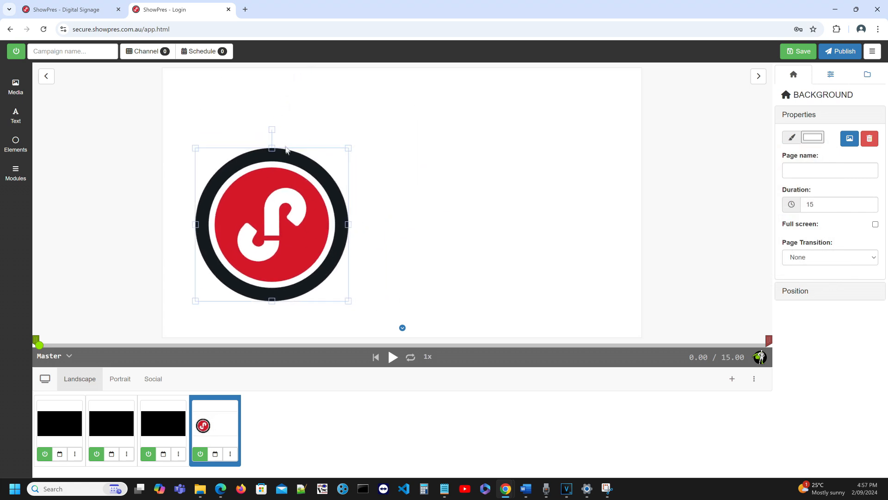
left_click_drag(272, 132, 230, 151)
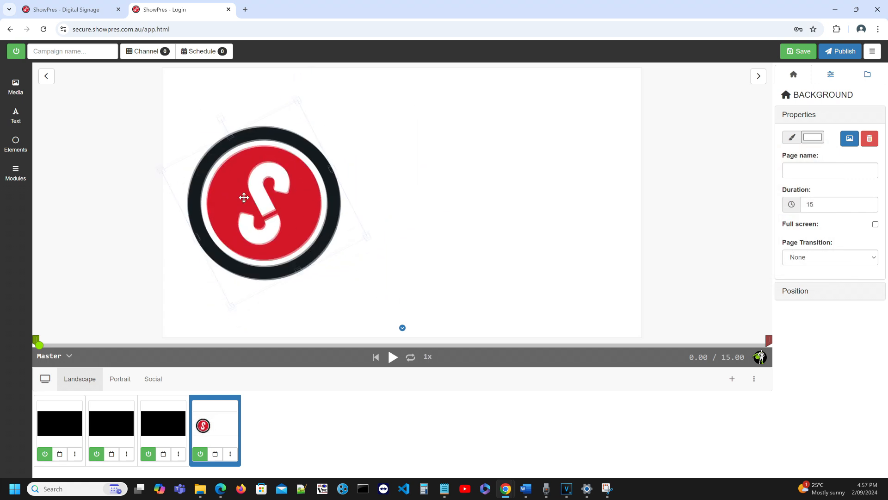
- Add a text box in the Geostar Fill font beside the logo, fill it black and enlarge it
left_click(14, 118)
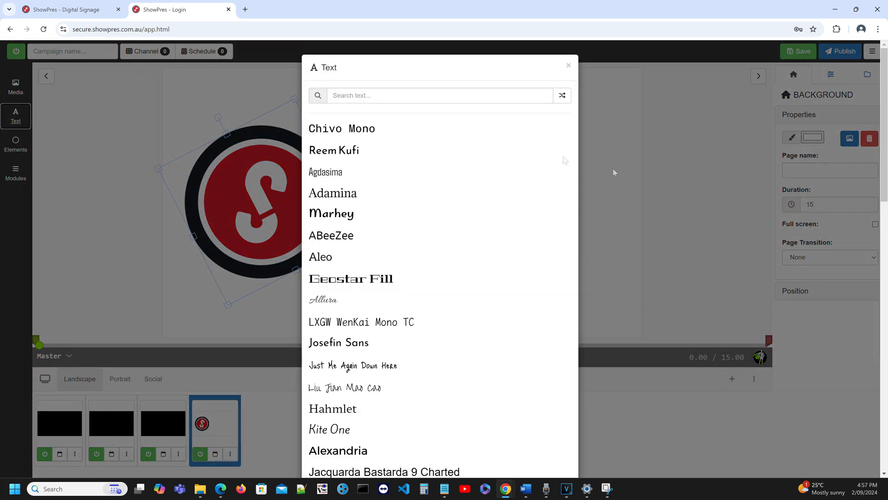
left_click(331, 285)
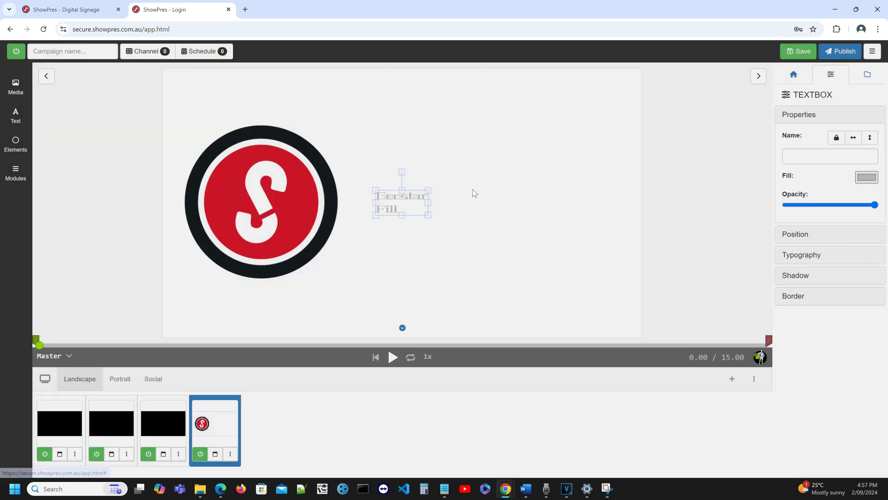
left_click(871, 180)
left_click_drag(842, 188, 692, 275)
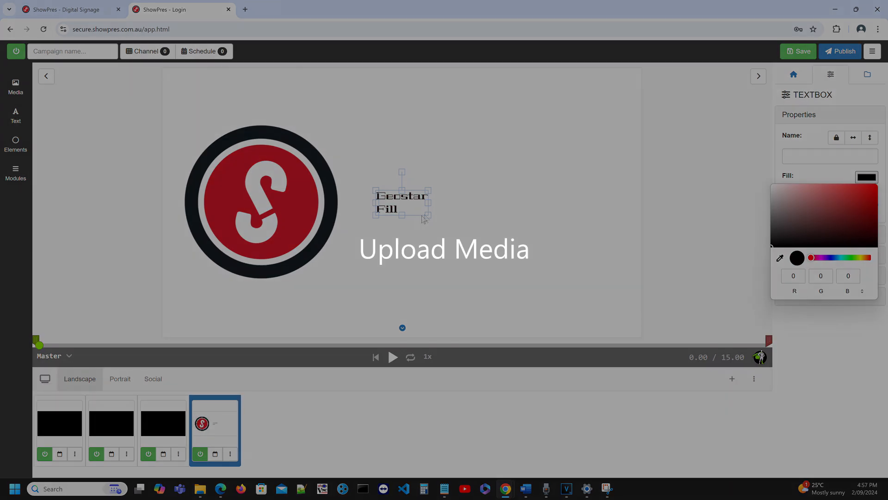
left_click_drag(428, 215, 532, 301)
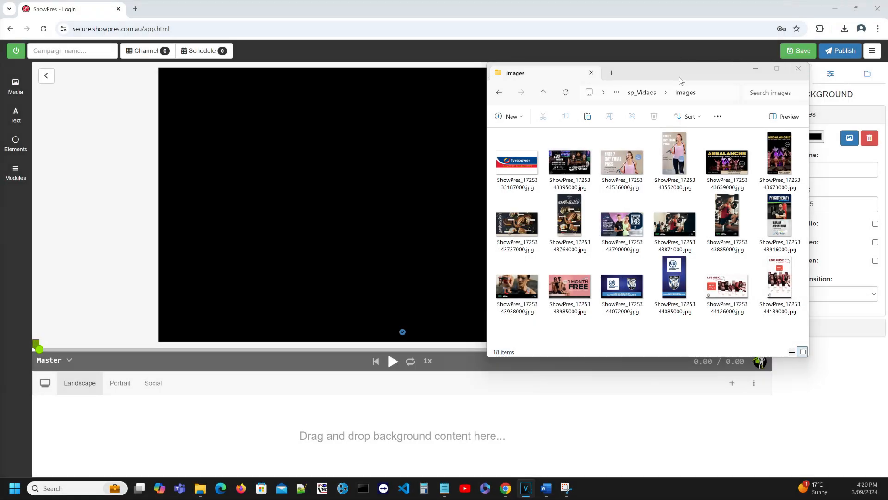
- Place ShowPres_1725343536000.jpg from the images folder on the landscape canvas, then scale the picture down and move it left
left_click_drag(680, 80, 691, 89)
left_click_drag(623, 177, 321, 199)
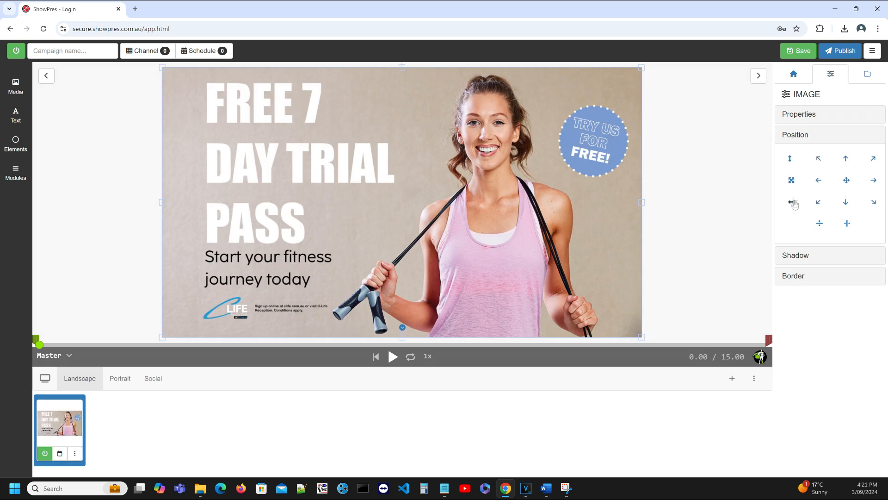
left_click_drag(161, 66, 271, 128)
left_click_drag(456, 111, 340, 115)
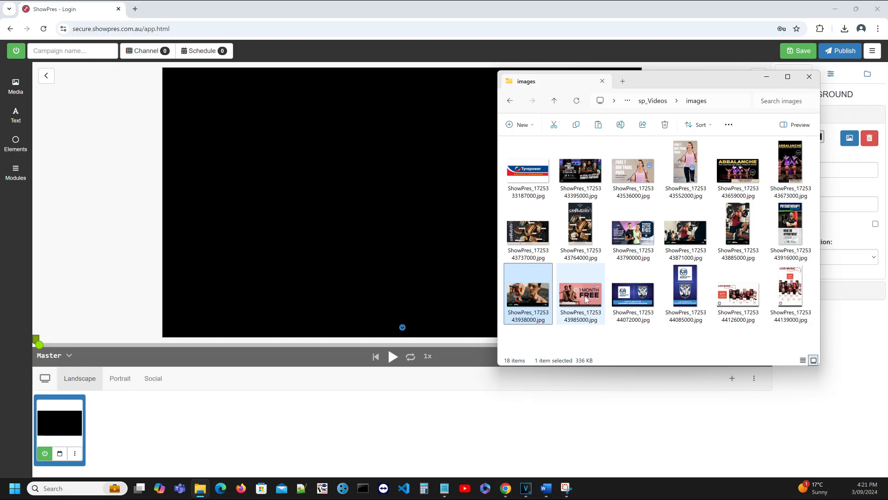
- Place ShowPres_1725343938000.jpg, ShowPres_1725343985000.jpg and ShowPres_1725343790000.jpg together from the images folder on the landscape canvas
left_click(585, 299, "ctrl")
left_click(633, 234, "ctrl")
left_click_drag(545, 297, 333, 216)
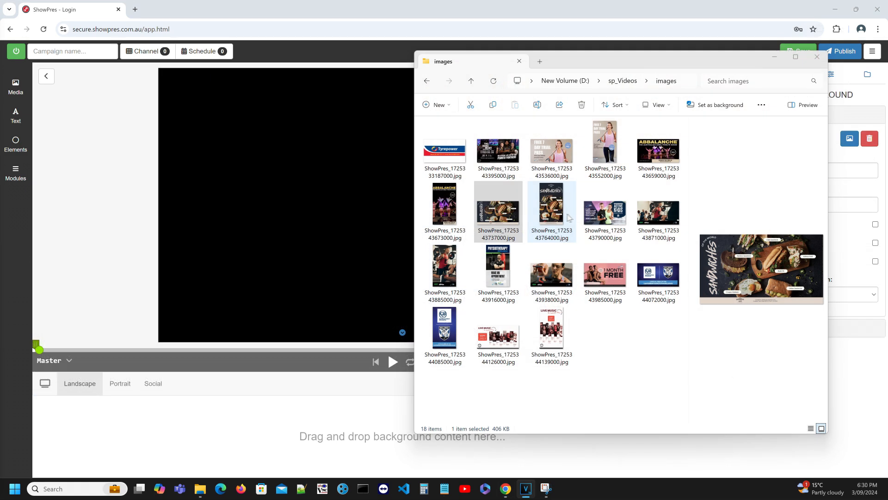
- Add ShowPres_1725343737000.jpg as background content in the Landscape layout, and bring ShowPres_1725343552000.jpg over to the Portrait layout
left_click(505, 213)
left_click_drag(506, 213, 290, 443)
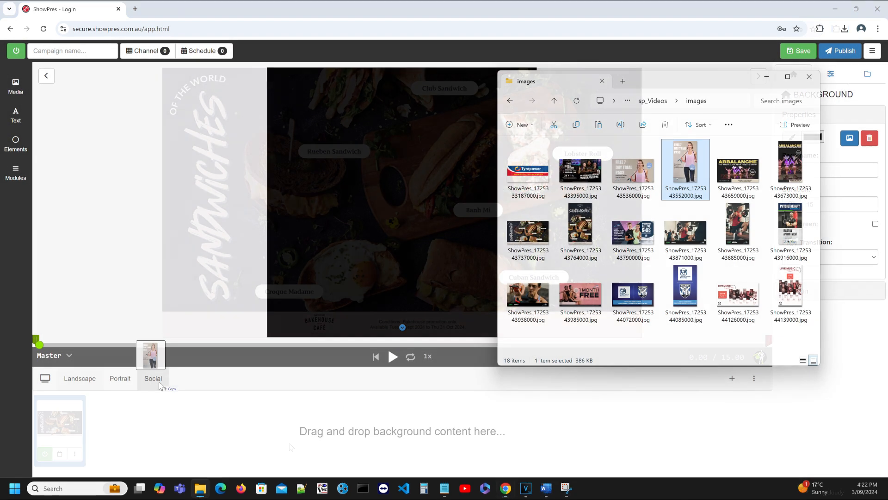
left_click_drag(157, 384, 121, 379)
mouse_move(121, 380)
left_mouse_down()
mouse_move(85, 382)
mouse_move(123, 381)
left_mouse_up()
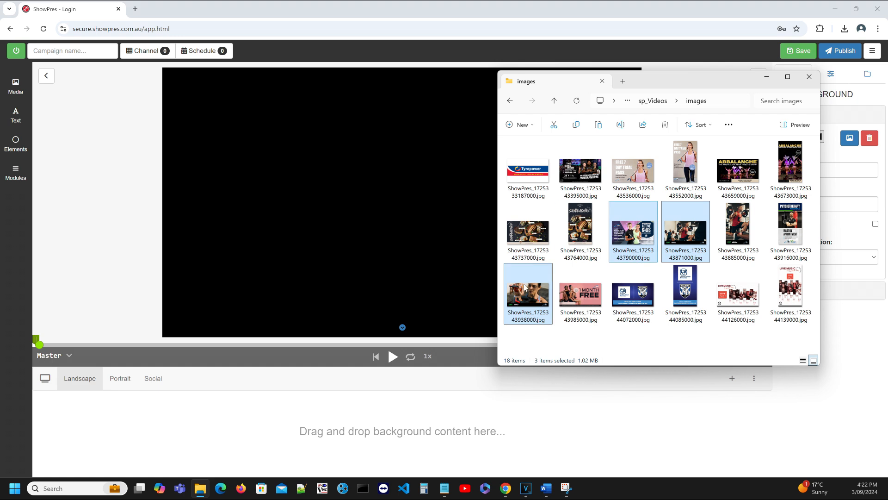
- Add the three selected fitness images from the images folder as separate landscape background pages, and view the second and first pages
left_click_drag(526, 288, 195, 444)
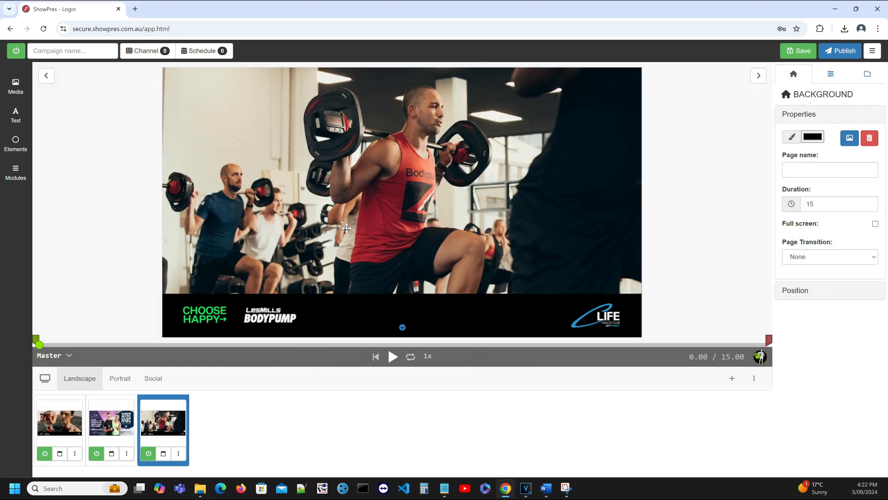
left_click(102, 426)
left_click(70, 420)
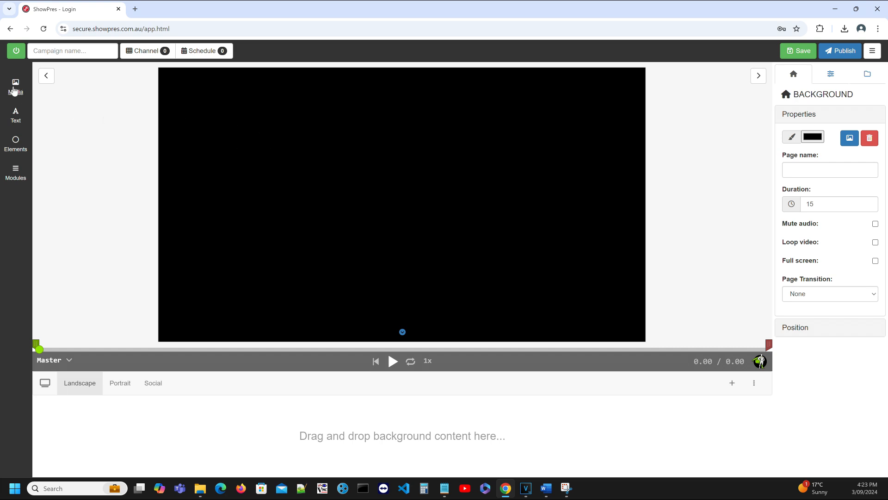
- Upload ShowPres_1725344126000.jpg from the images folder through the media bin
left_click(15, 88)
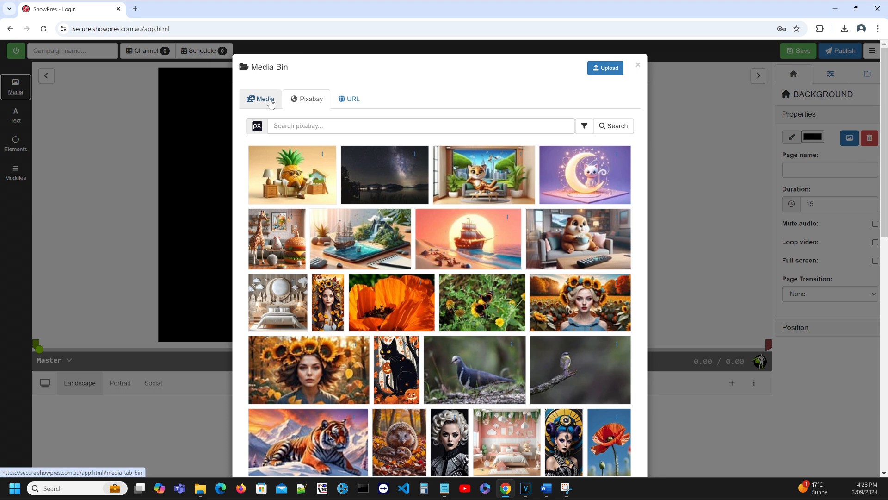
left_click(608, 68)
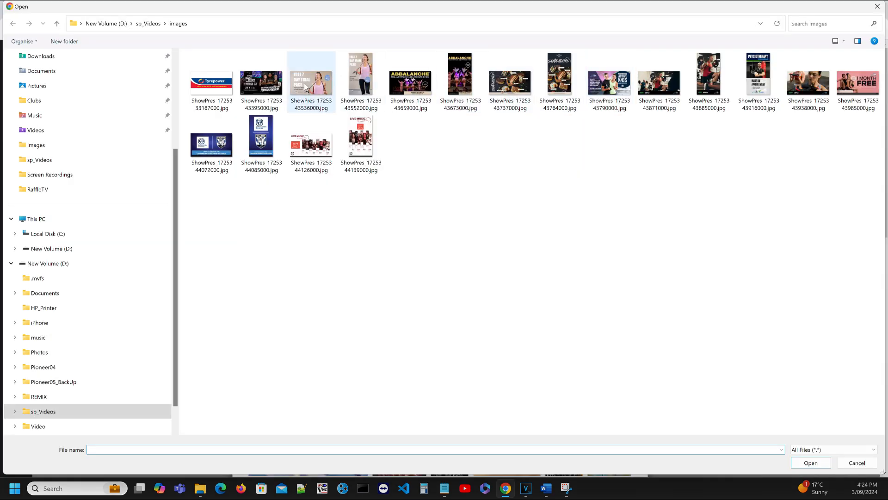
left_click(309, 153)
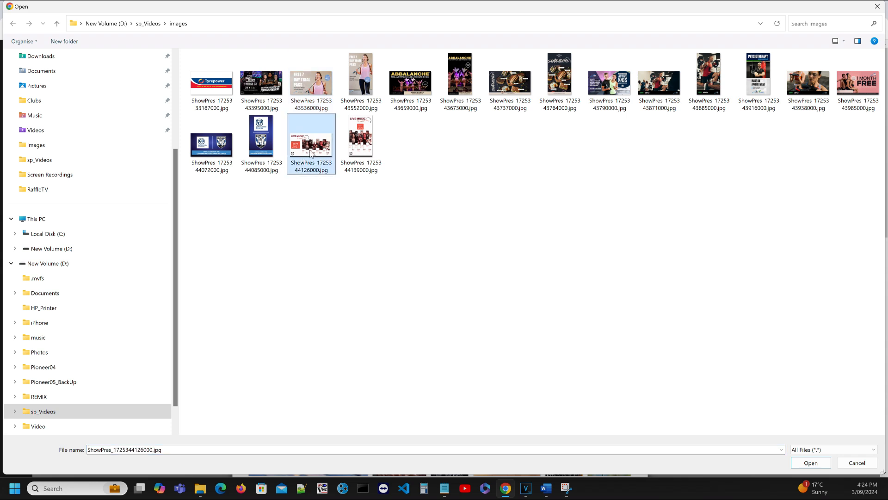
left_click(809, 462)
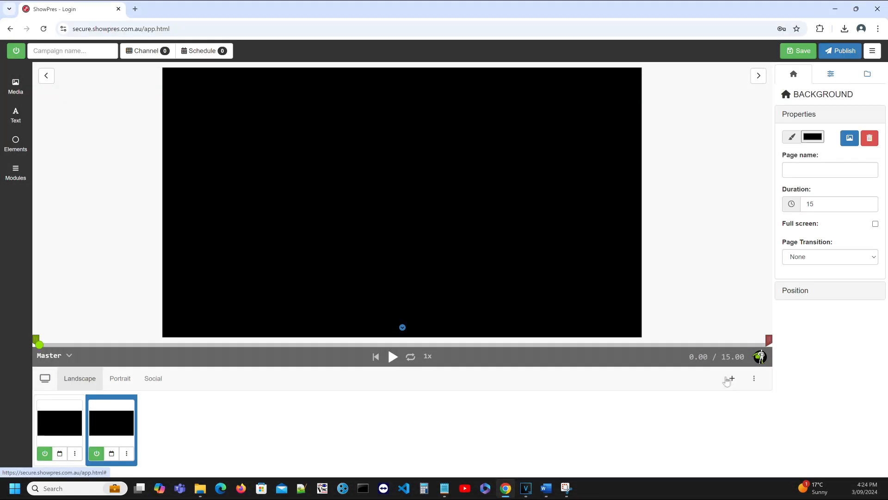
- Upload ShowPres_1725344126000.jpg for the second landscape page, starting from the page's background image option
left_click(847, 140)
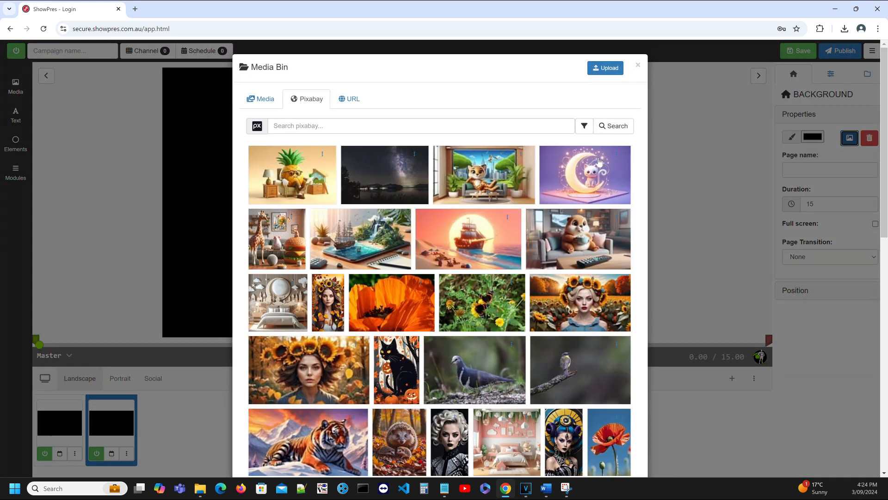
left_click(605, 68)
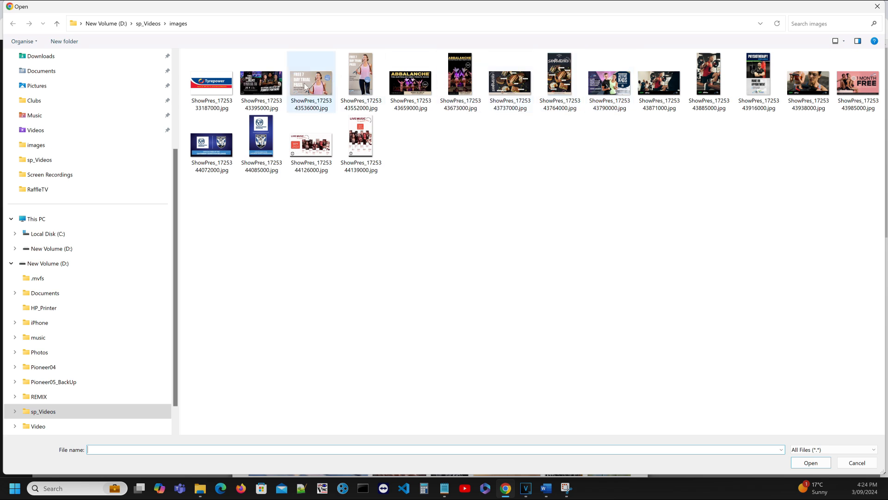
left_click(310, 154)
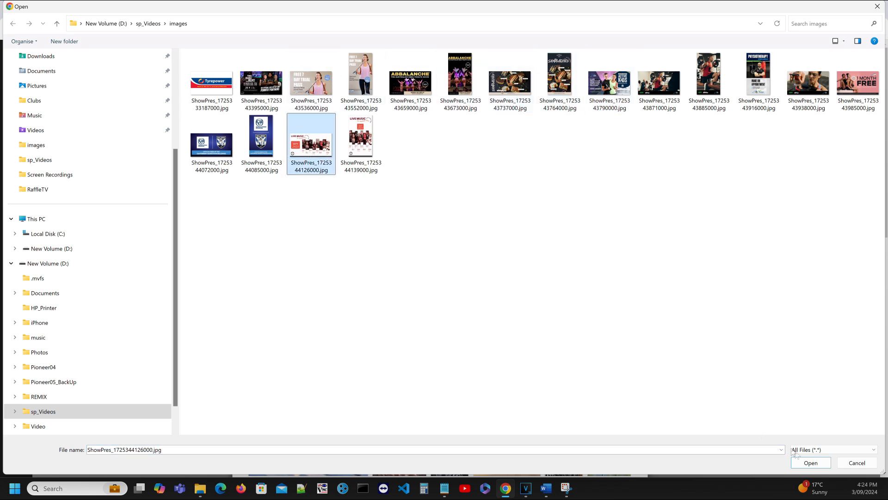
left_click(810, 464)
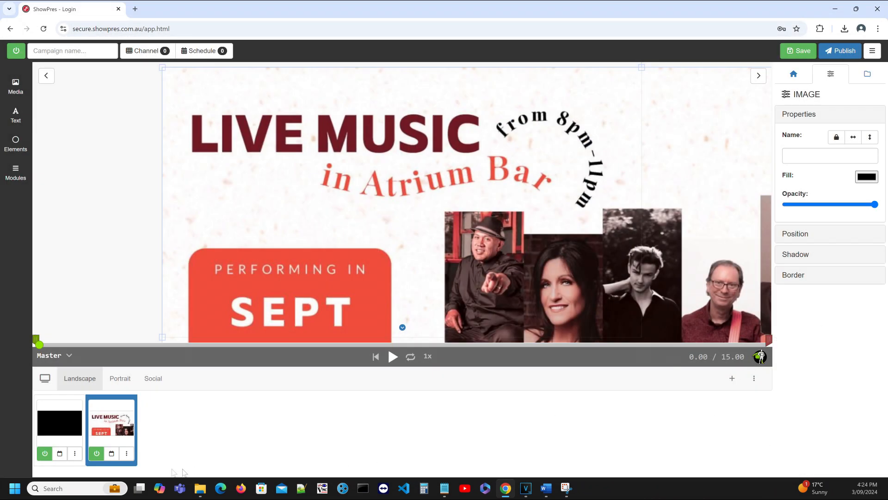
- Set the Live Music image on the second landscape page as that page's background
right_click(465, 175)
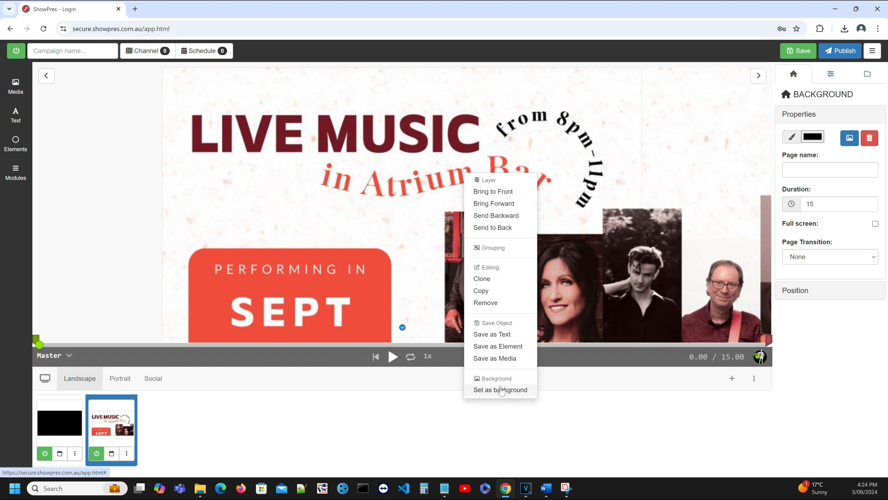
left_click(342, 215)
right_click(346, 176)
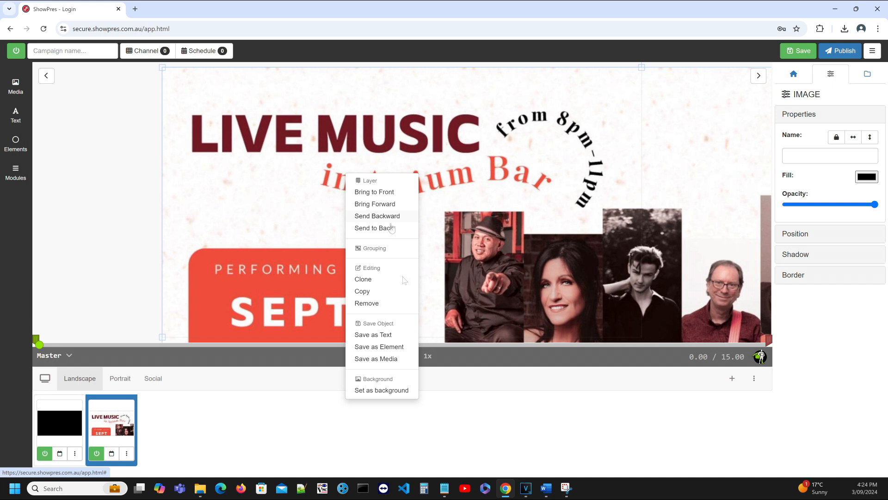
left_click(381, 390)
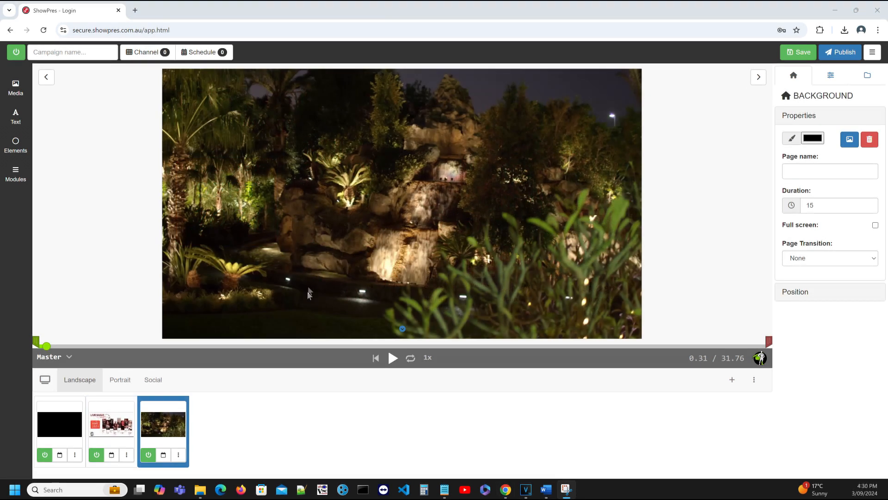
- Preview the background video on the third landscape page by playing it and scrubbing forward along the timeline
left_click(393, 362)
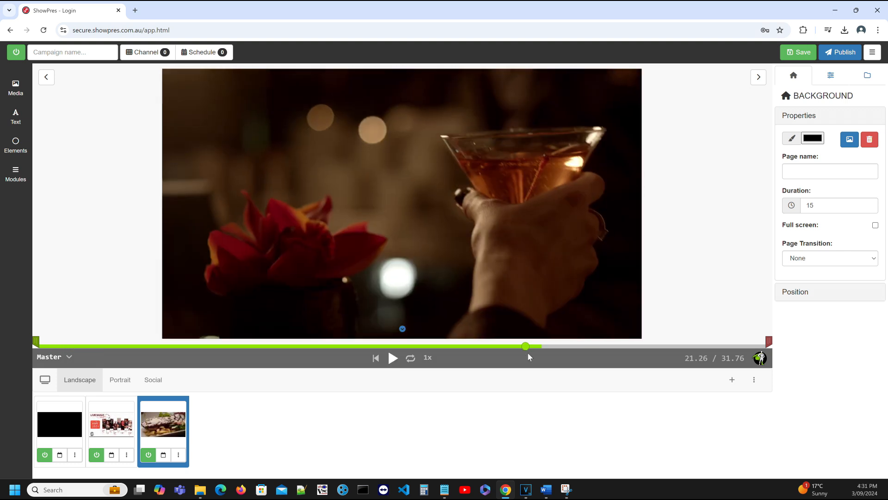
left_click_drag(527, 351, 653, 329)
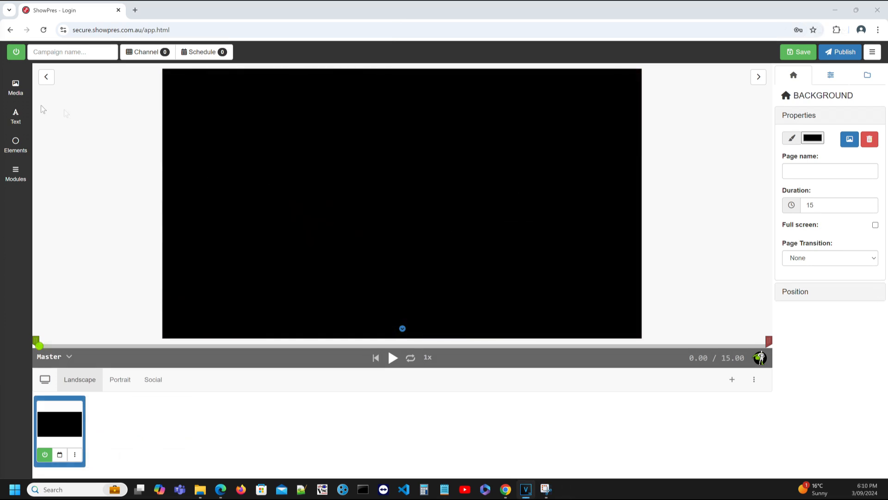
- Insert the round ShowPres logo from the media bin's own media collection onto the blank landscape page
left_click(16, 90)
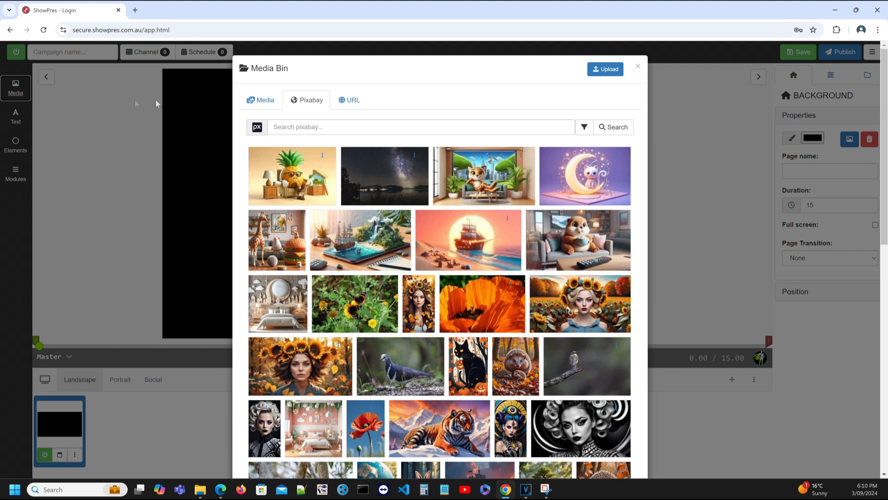
left_click(277, 103)
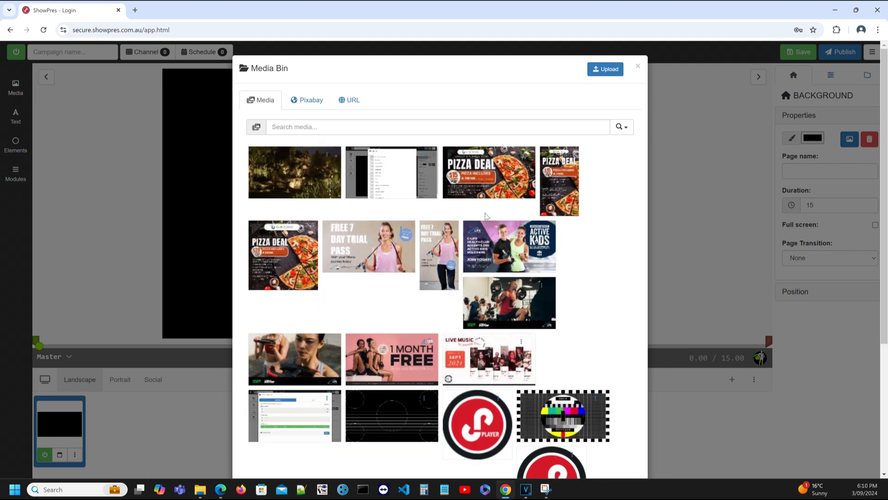
scroll(486, 216, "down", 3)
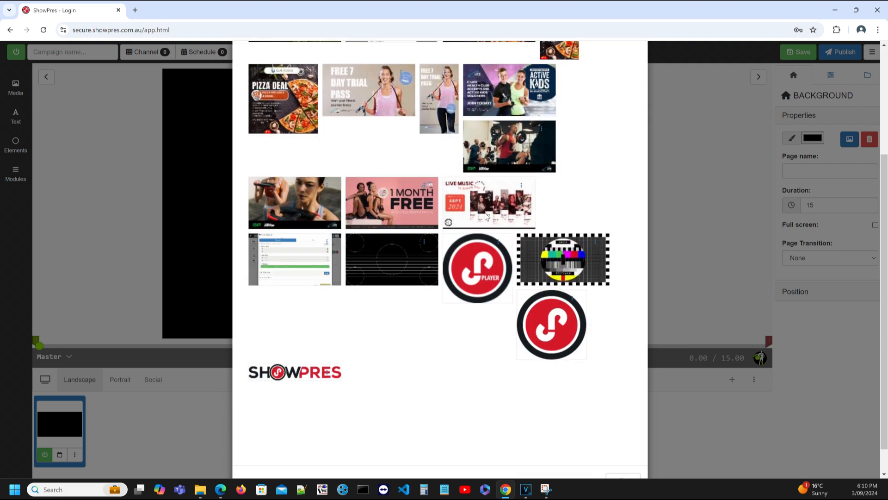
left_click(545, 305)
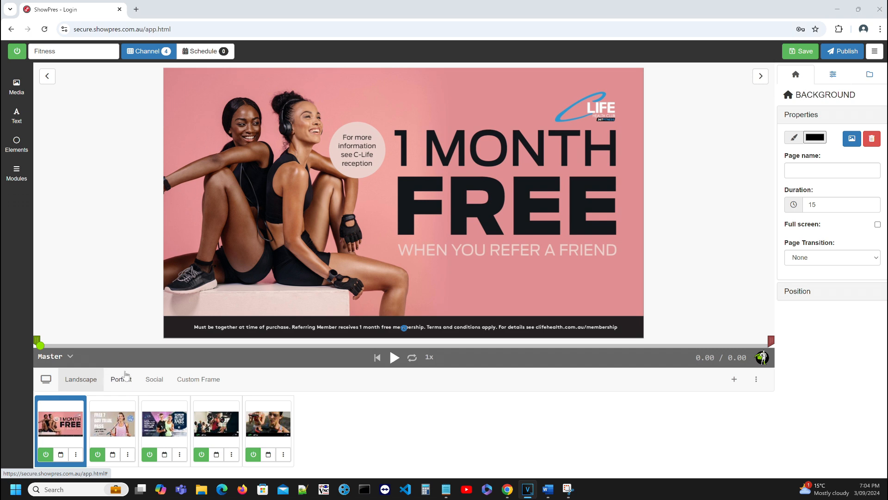
- View the Fitness campaign's Portrait, Social and Custom Frame pages, and the second to fourth Landscape pages
left_click(121, 380)
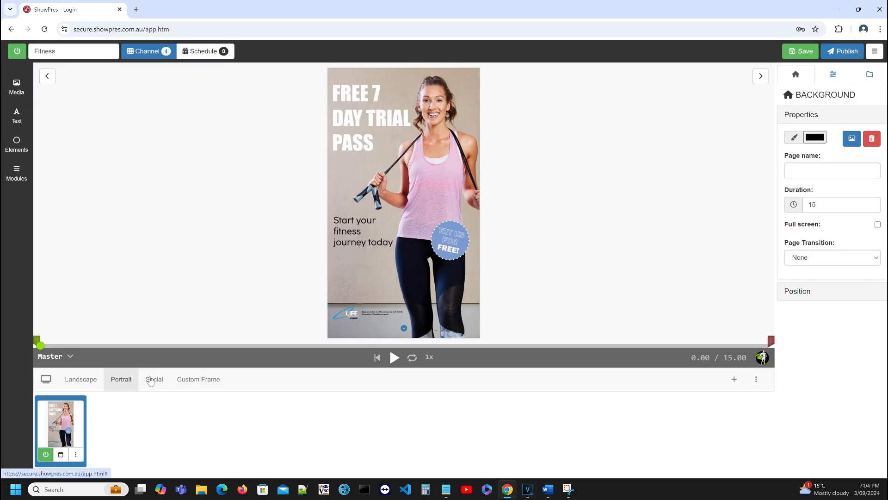
left_click(155, 380)
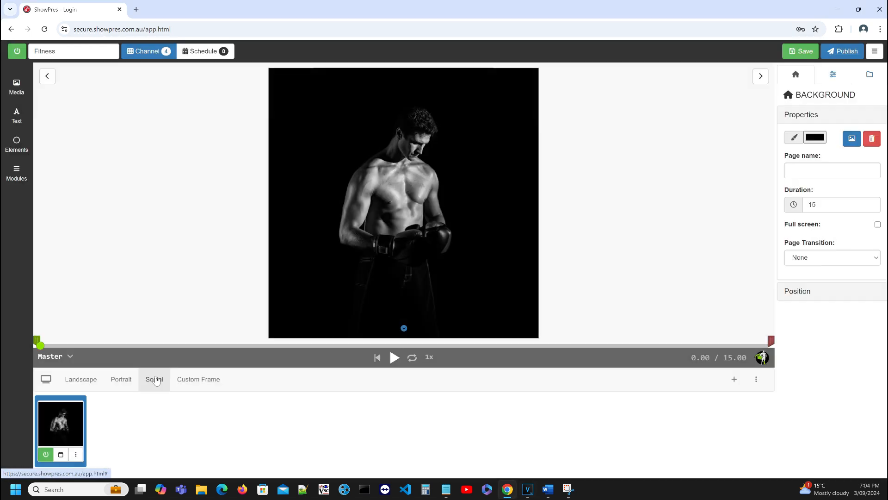
left_click(199, 380)
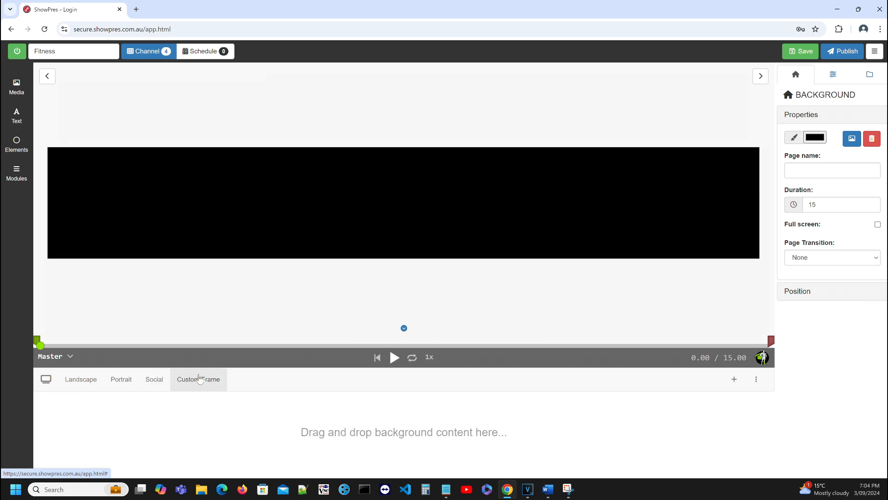
left_click(80, 382)
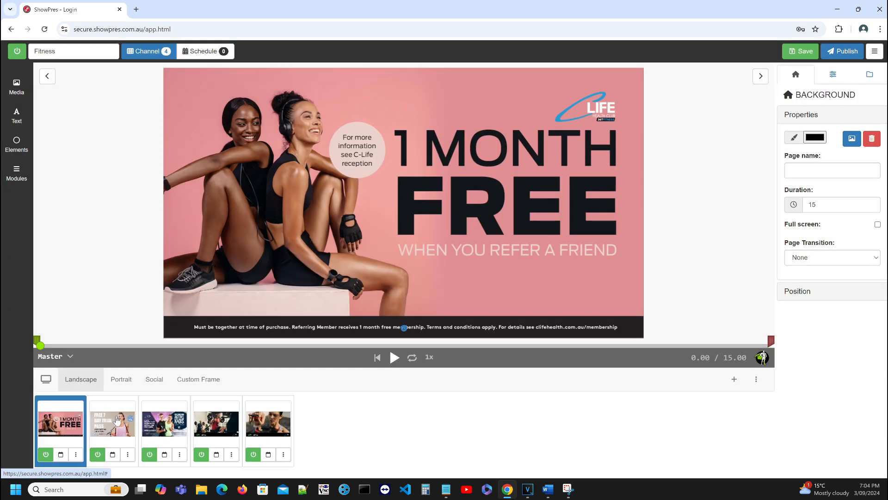
left_click(118, 420)
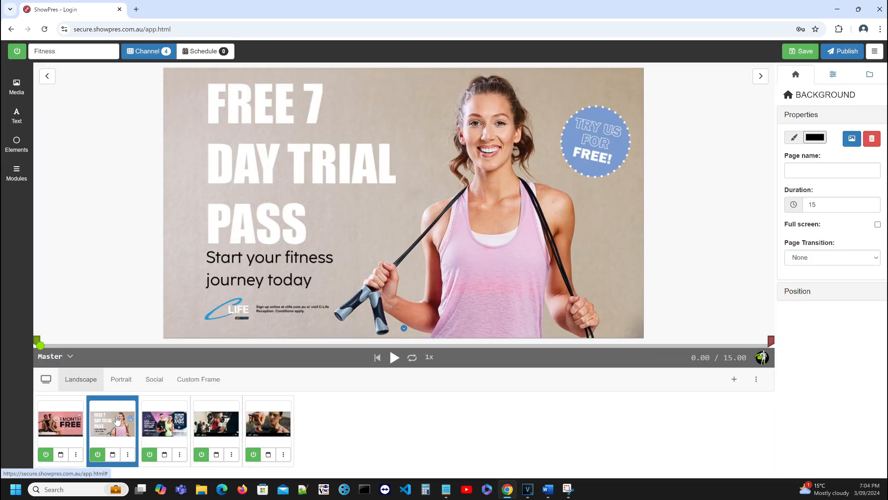
left_click(171, 418)
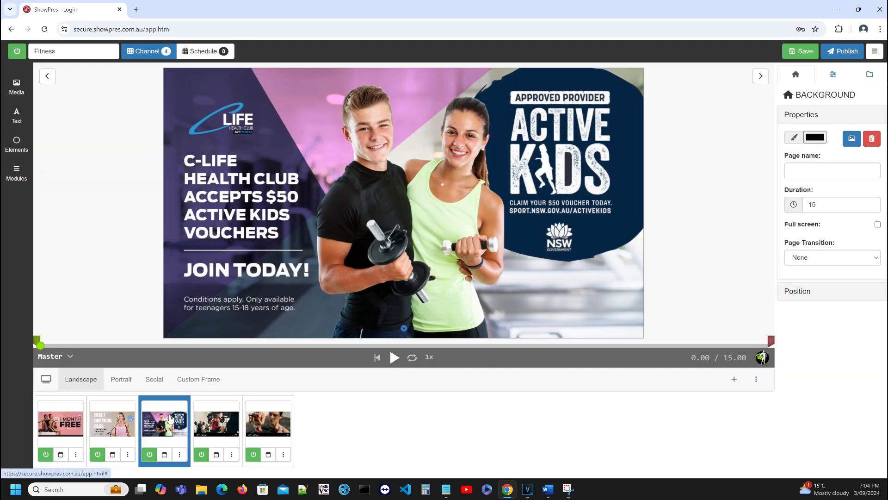
left_click(221, 421)
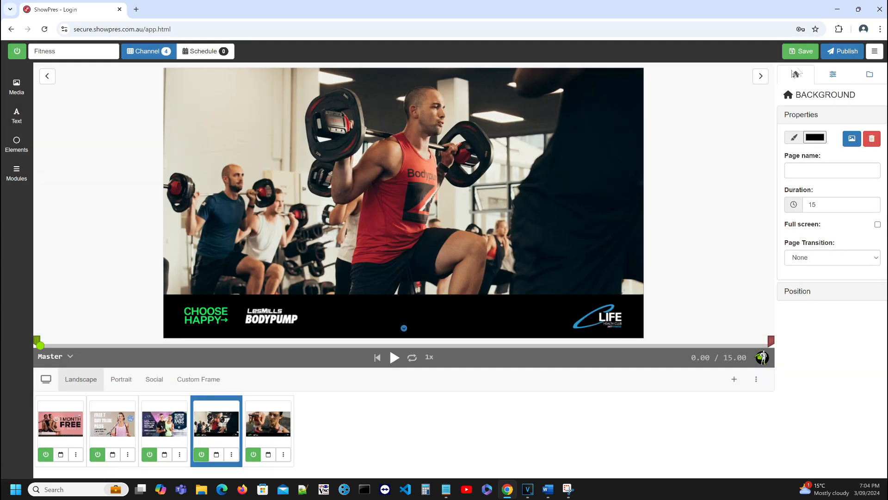
- Publish the Fitness campaign and exit the editor
left_click(843, 51)
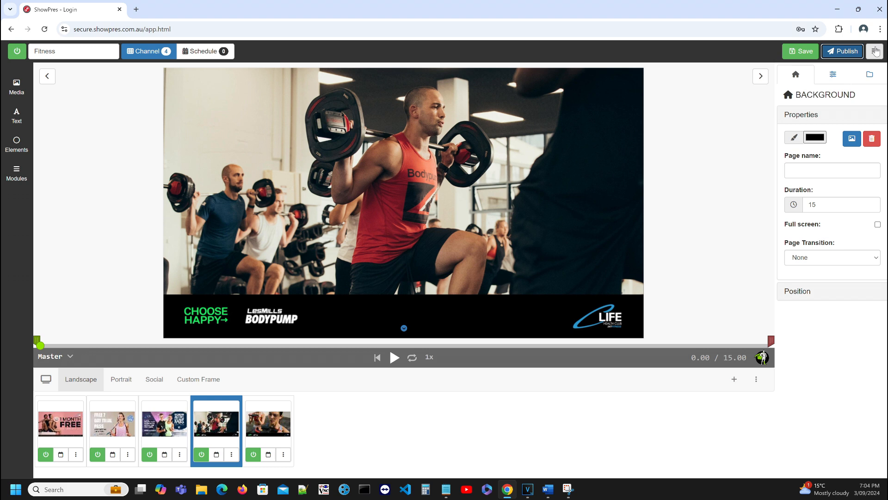
left_click(874, 50)
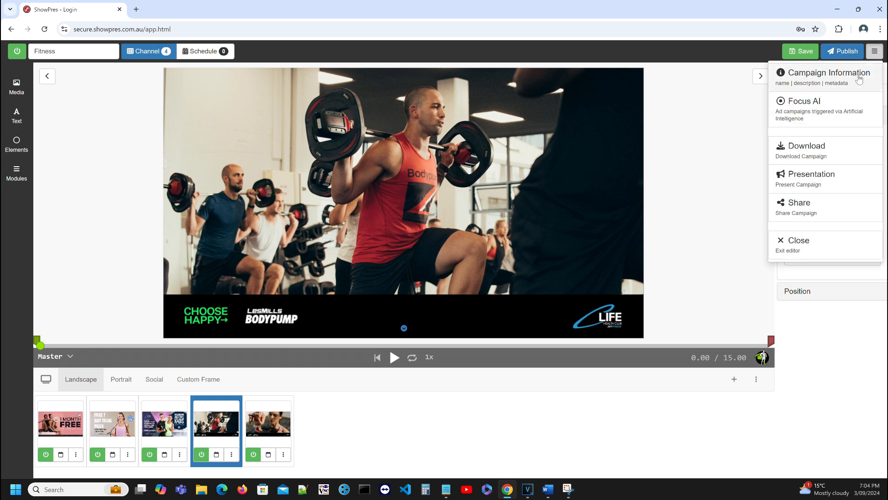
left_click(809, 245)
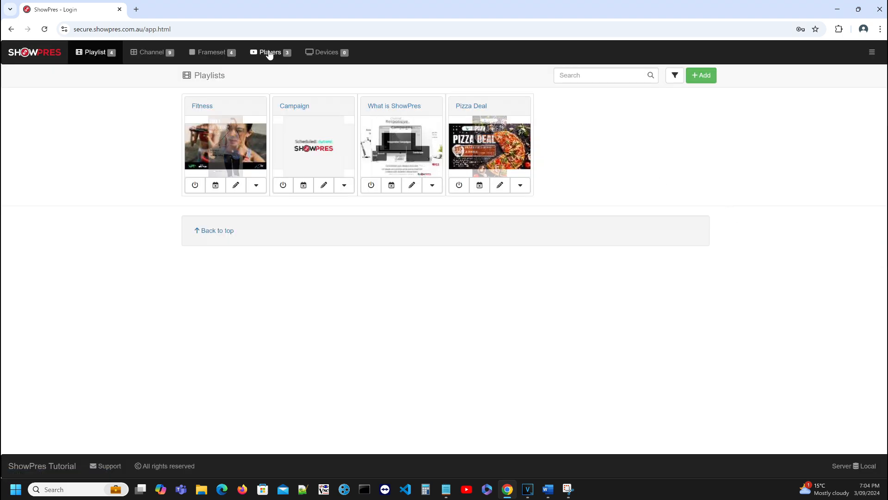
- Preview the published campaign on Player Landscape and Player Portrait from the list of players, closing each preview
left_click(270, 52)
left_click(636, 111)
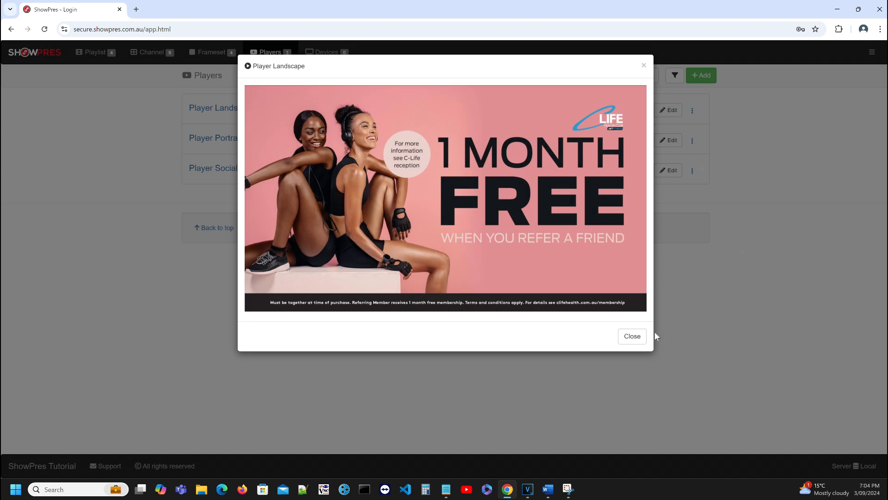
left_click(632, 336)
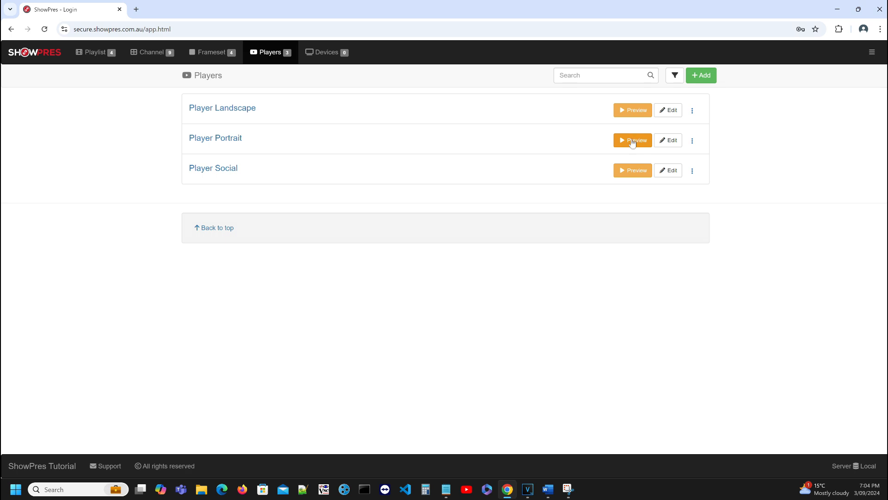
left_click(632, 141)
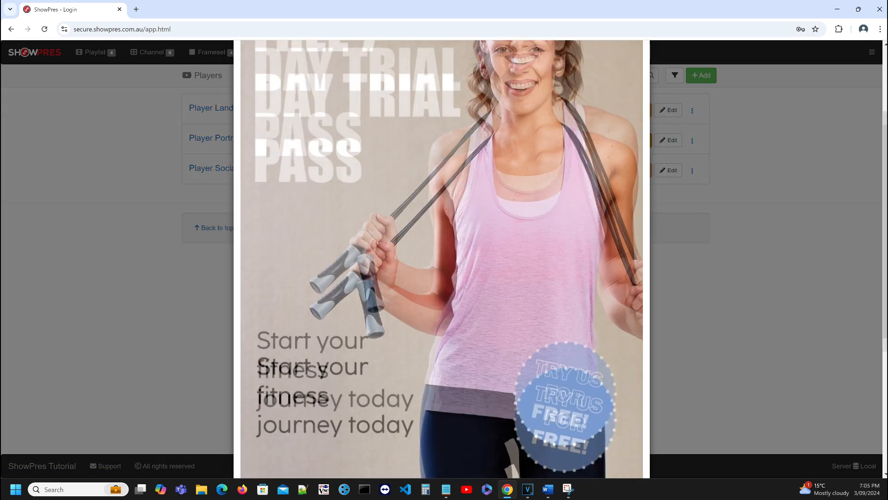
scroll(442, 259, "down", 5)
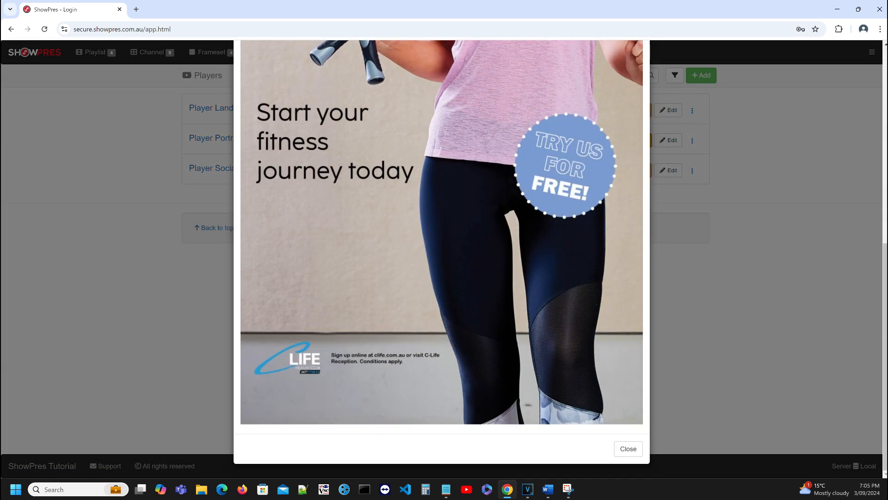
left_click(629, 447)
- Preview the published campaign on Player Social, look over the full square image, and close the preview
left_click(635, 171)
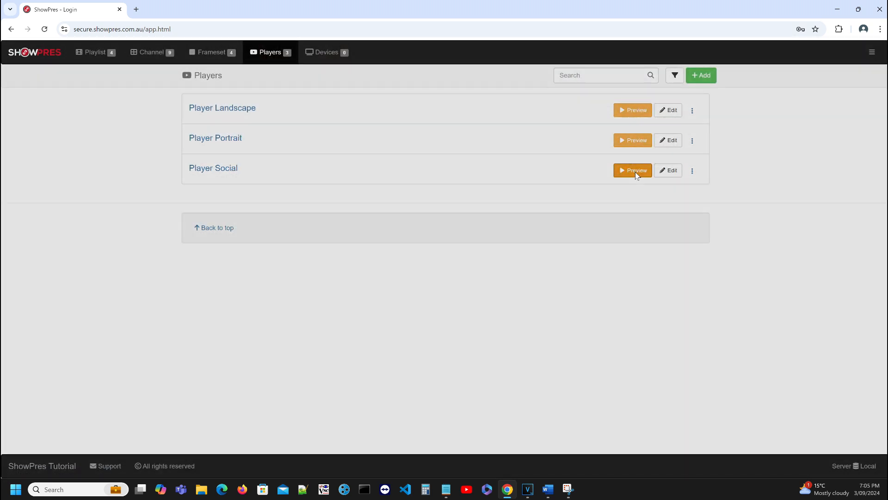
scroll(442, 259, "down", 2)
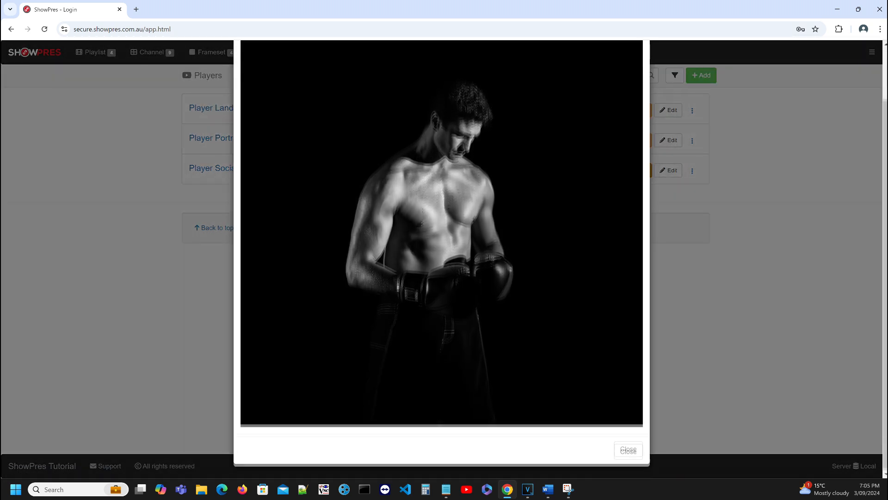
scroll(452, 337, "up", 2)
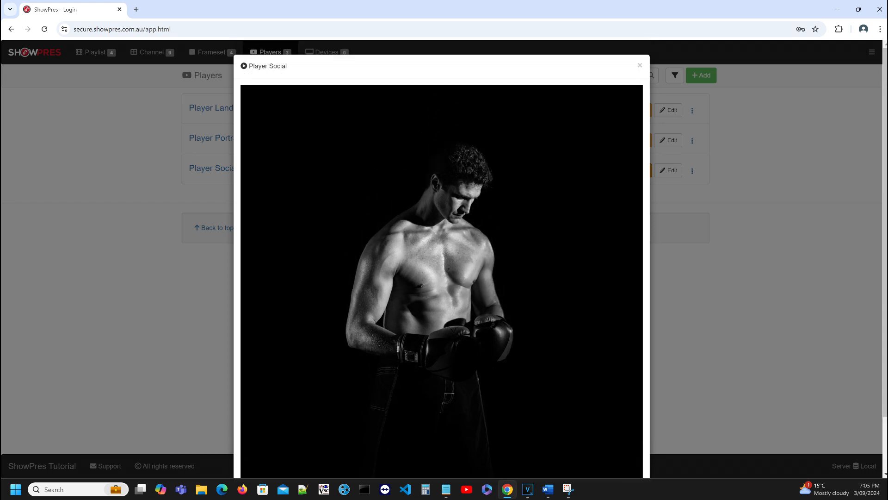
left_click(99, 55)
- Reopen the Fitness playlist for editing and add a blank Landscape page after the 1 Month Free page
left_click(102, 53)
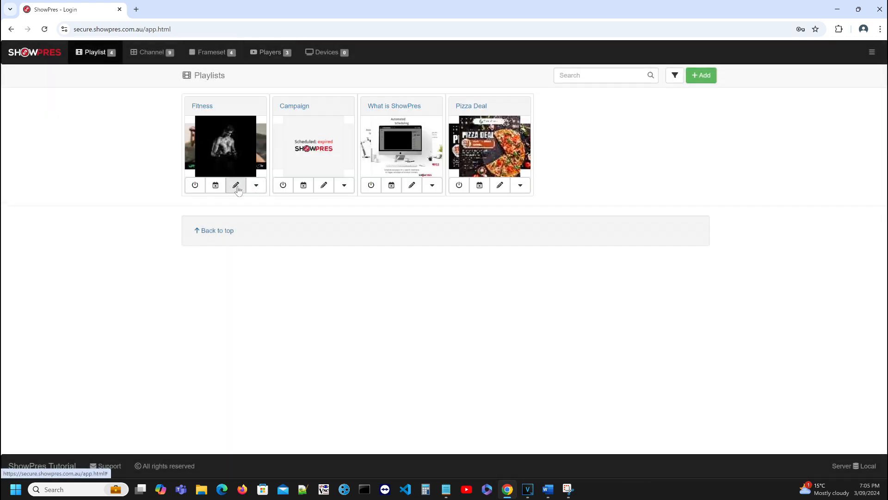
left_click(235, 185)
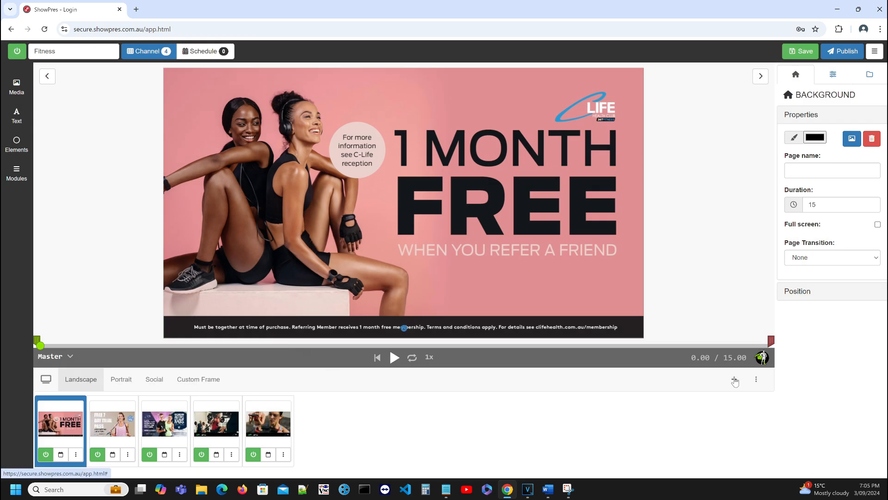
left_click(735, 380)
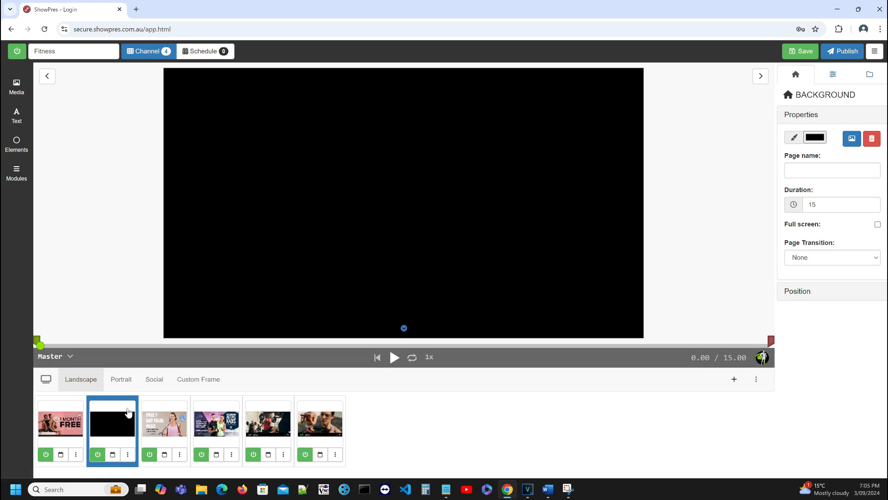
- Duplicate the Free 7 Day Trial Pass page in the Landscape pages and remove the duplicate
left_click(180, 454)
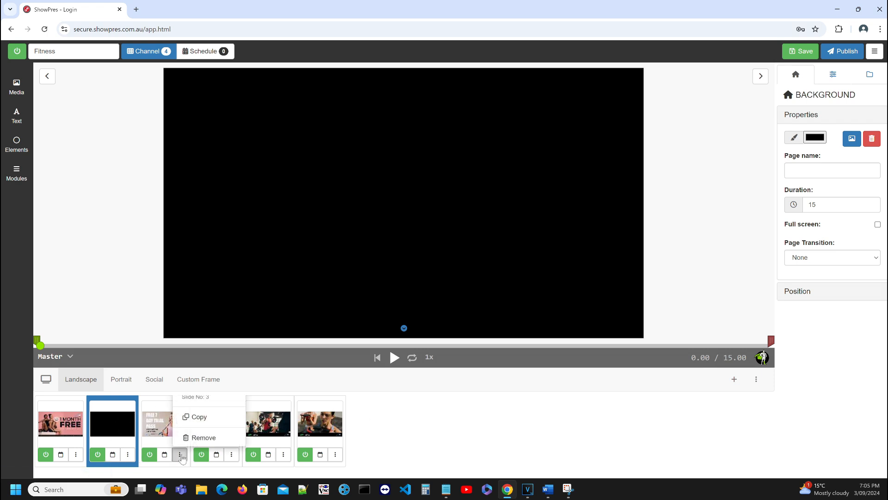
left_click(204, 416)
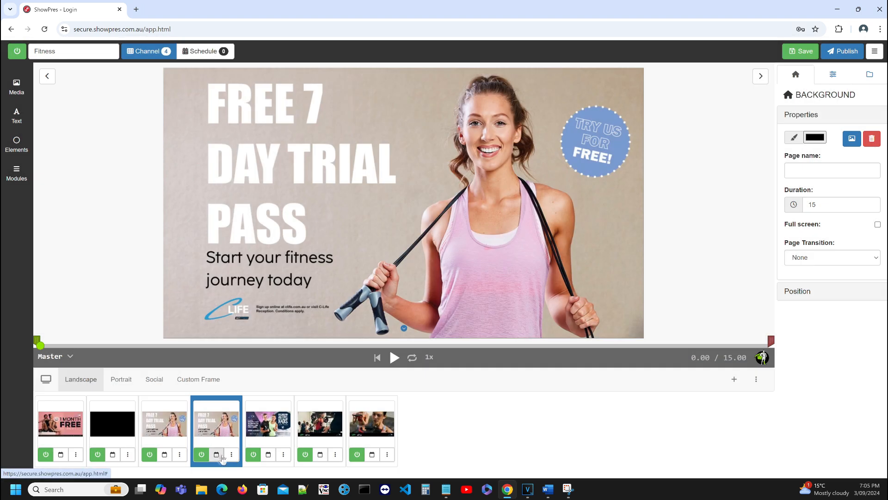
left_click(231, 455)
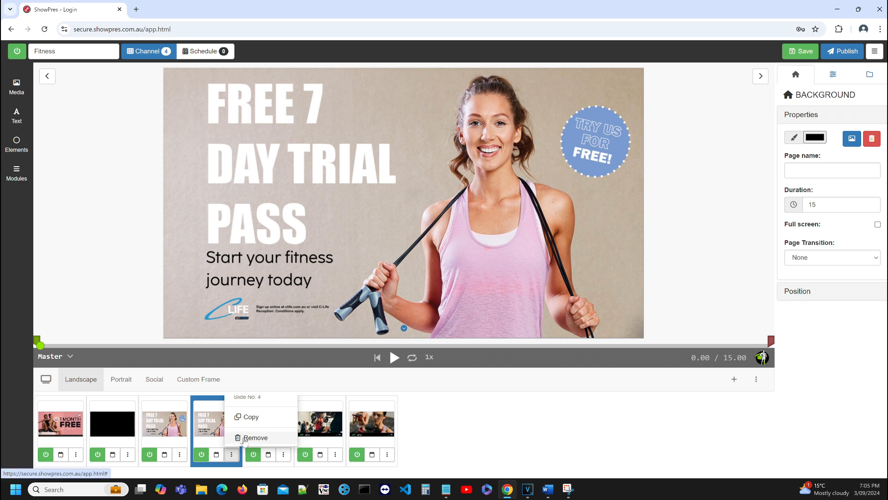
left_click(245, 438)
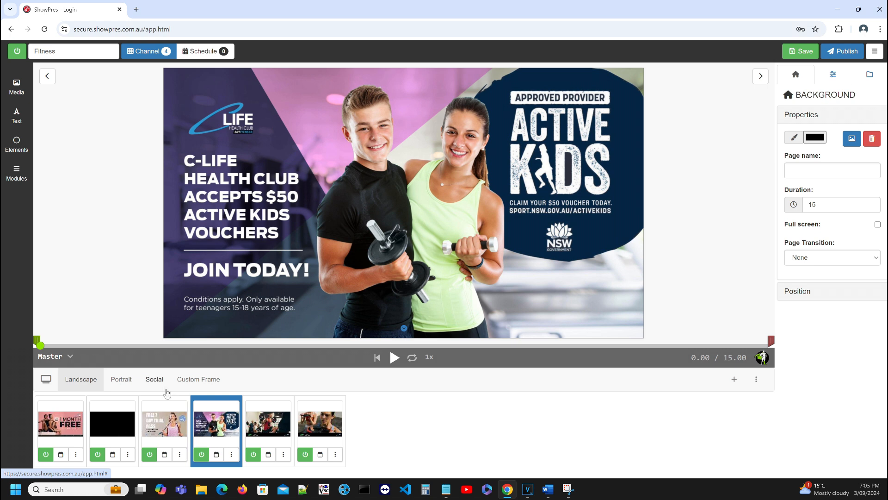
- Look at the Portrait and Custom Frame pages, and remove the blank second page from the Landscape pages
left_click(121, 380)
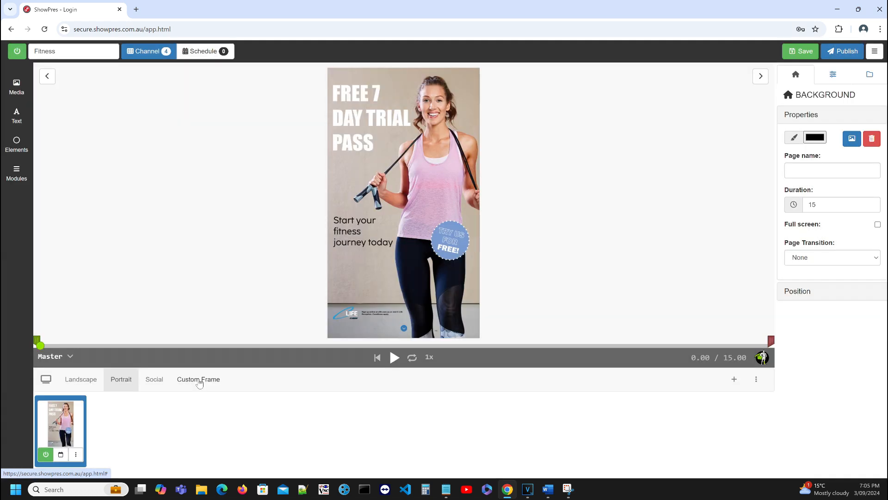
left_click(199, 380)
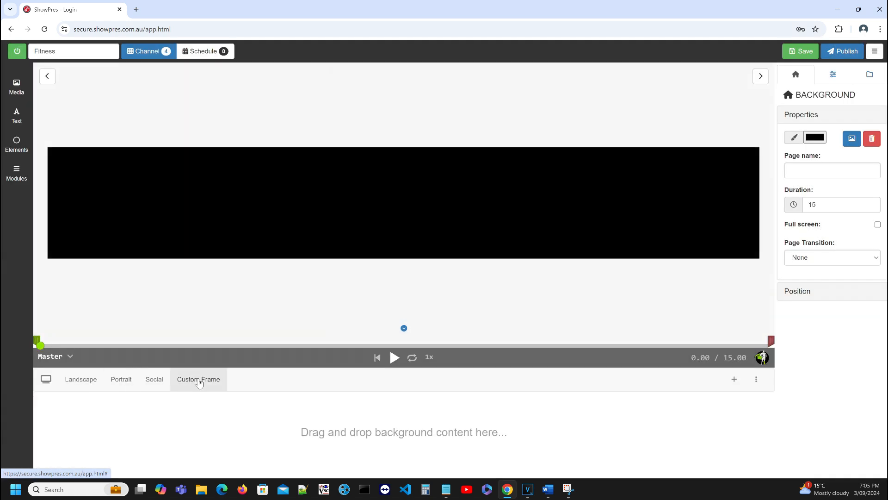
left_click(82, 383)
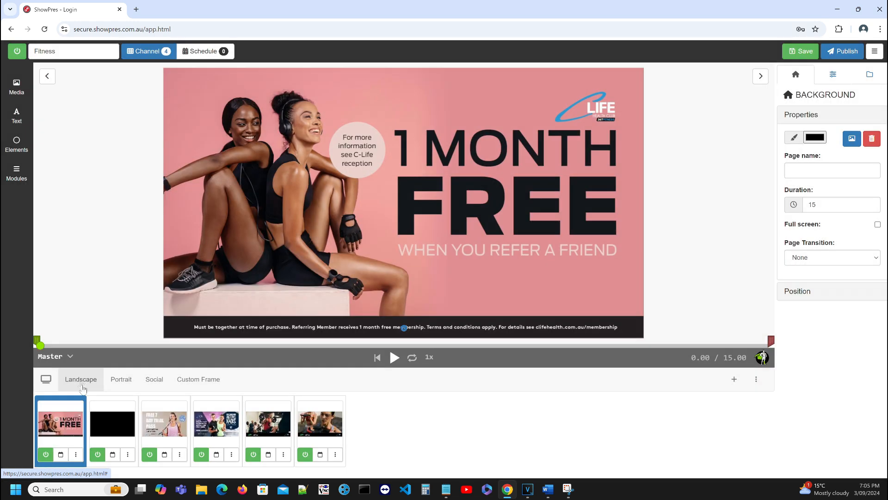
left_click(128, 454)
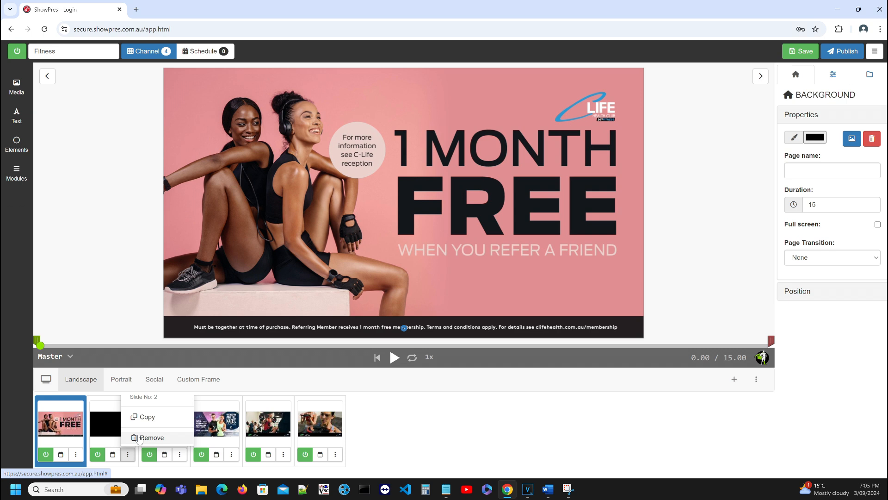
left_click(138, 437)
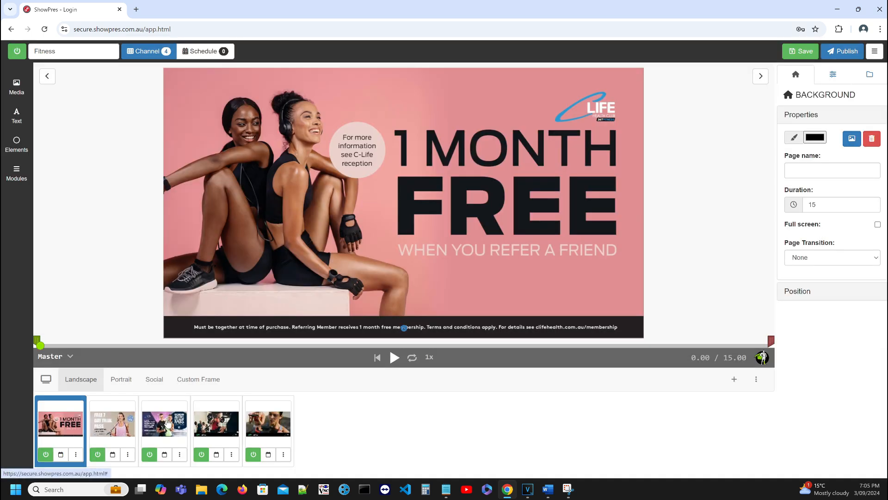
- Reorder the Landscape pages: move Active Kids to fourth place, Bodypump to second, and the Free 7 Day Trial Pass page towards the end
left_click_drag(168, 423, 207, 427)
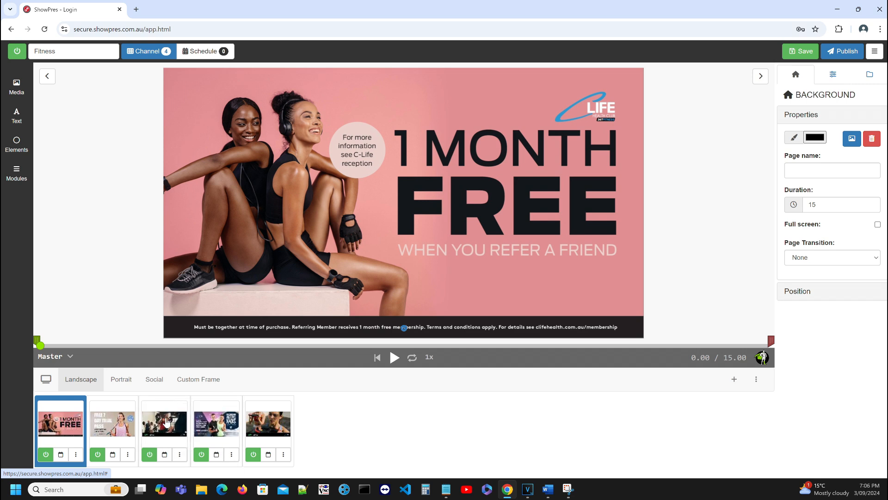
left_click_drag(167, 422, 125, 427)
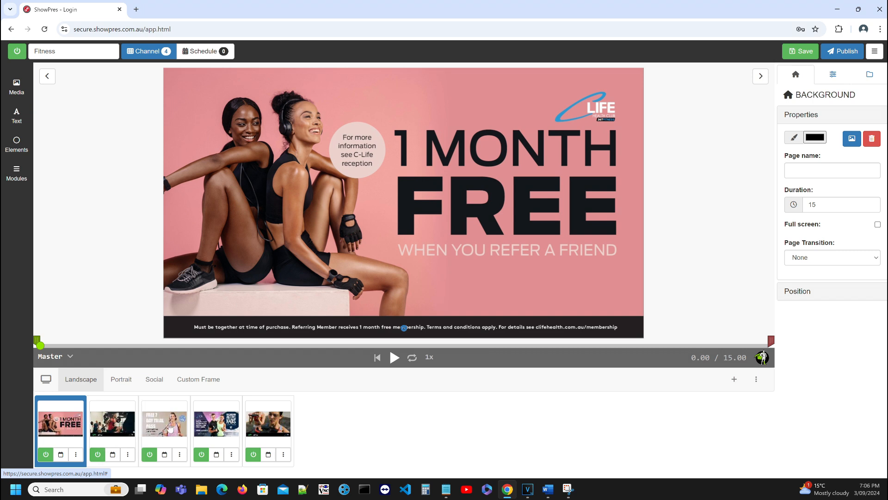
left_click_drag(171, 426, 261, 424)
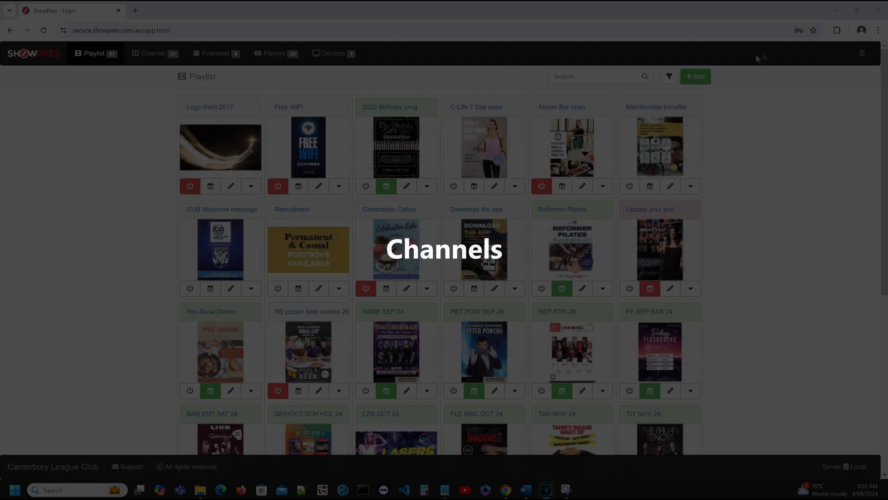
- Filter the Canterbury League Club playlist by the Reception Desk channel and look through its campaigns
left_click(667, 78)
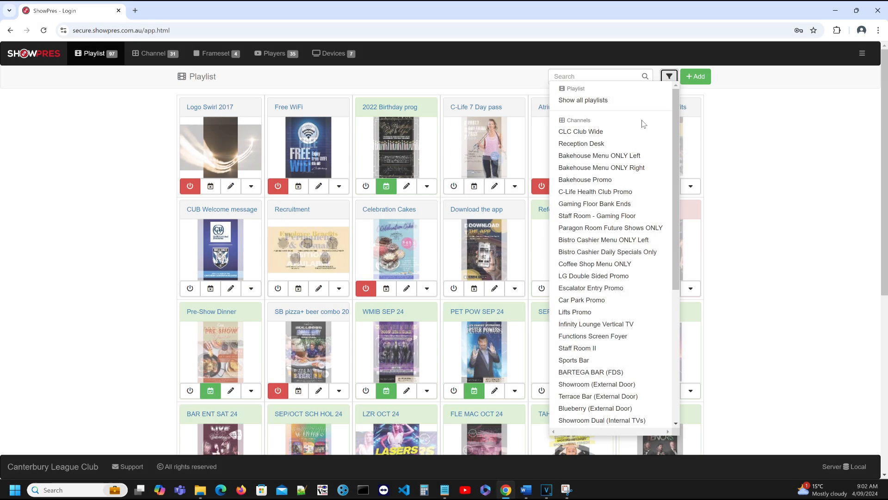
left_click(581, 144)
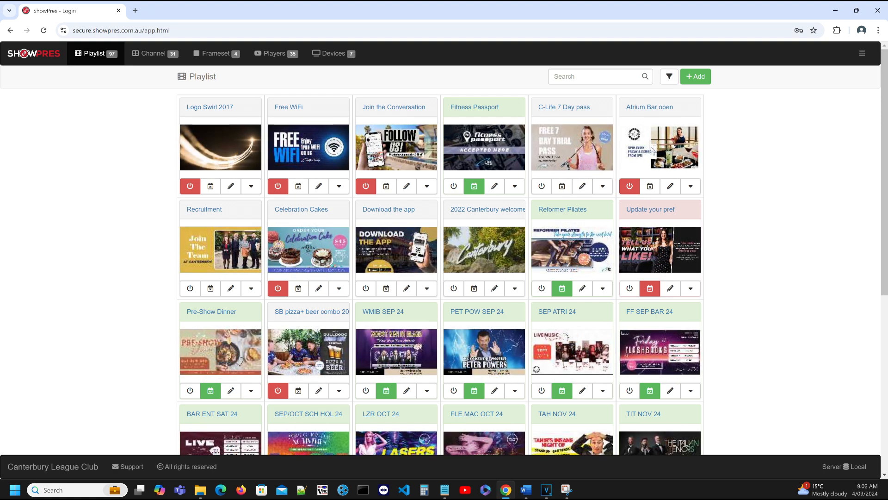
scroll(651, 160, "down", 7)
scroll(651, 161, "up", 7)
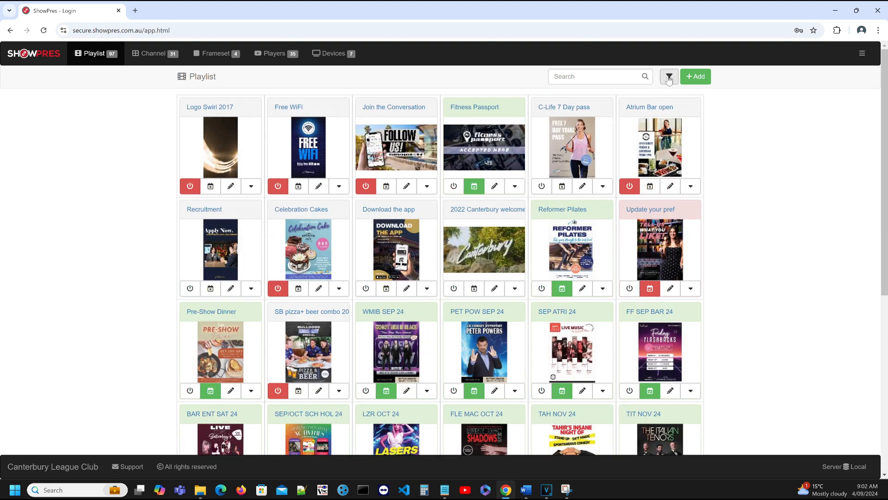
- Open the Player Landscape player for editing and look at its channel settings
left_click(669, 77)
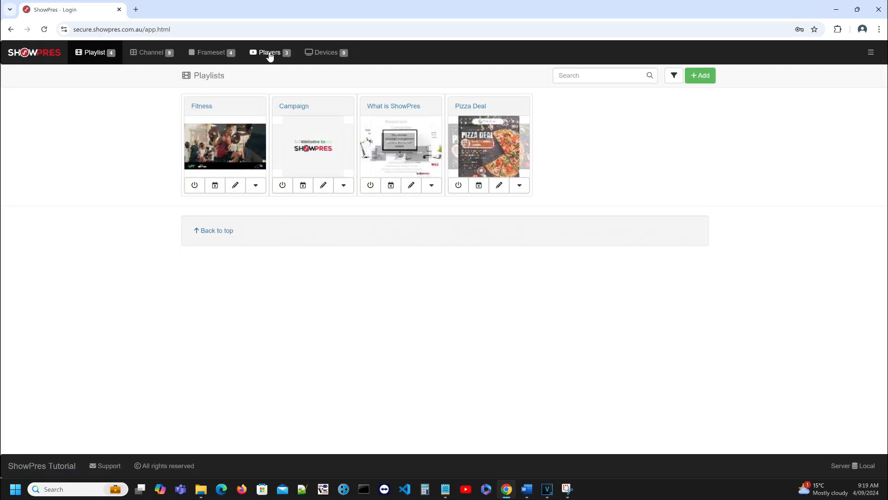
left_click(270, 54)
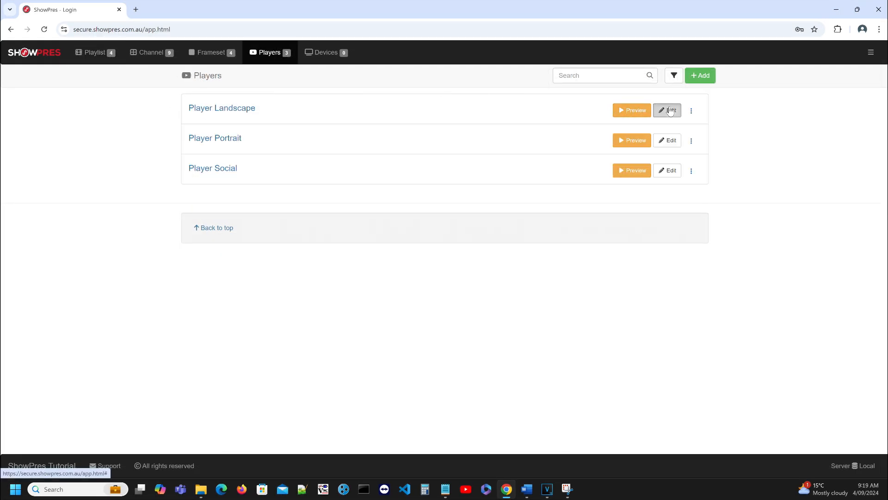
left_click(667, 110)
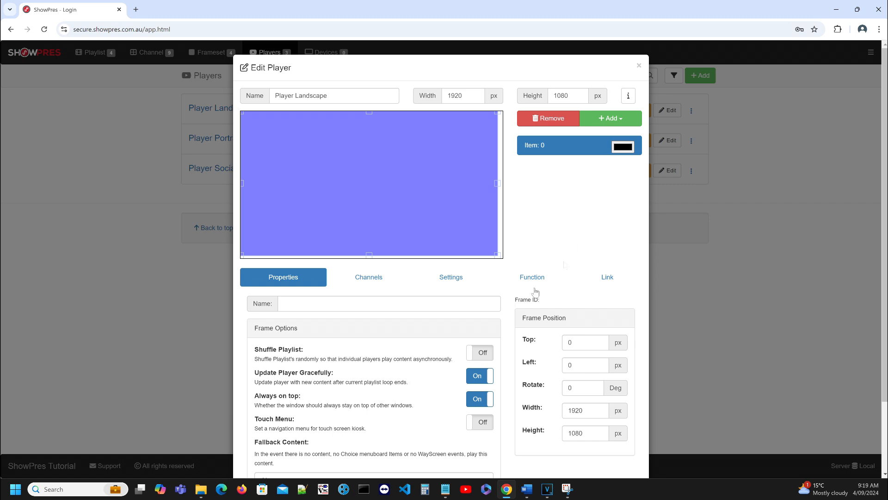
left_click(376, 281)
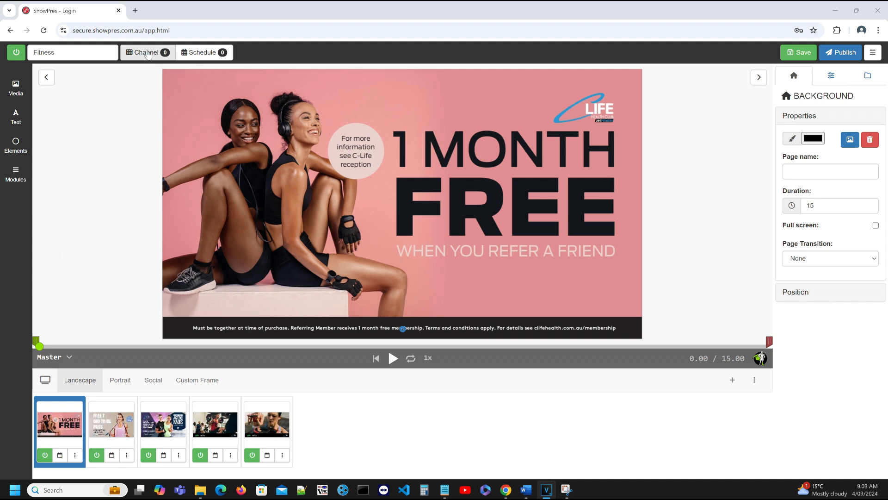
- Assign the Fitness playlist to the Front Reception, Sports Bar, Outdoor Alfresco, Kid's Fun Centre and Car Park channels, and publish it
left_click(147, 53)
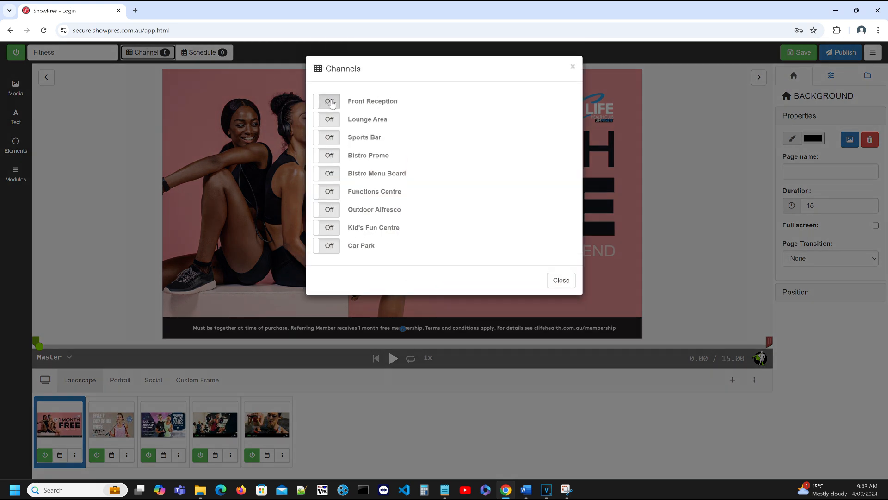
left_click(332, 102)
left_click(335, 140)
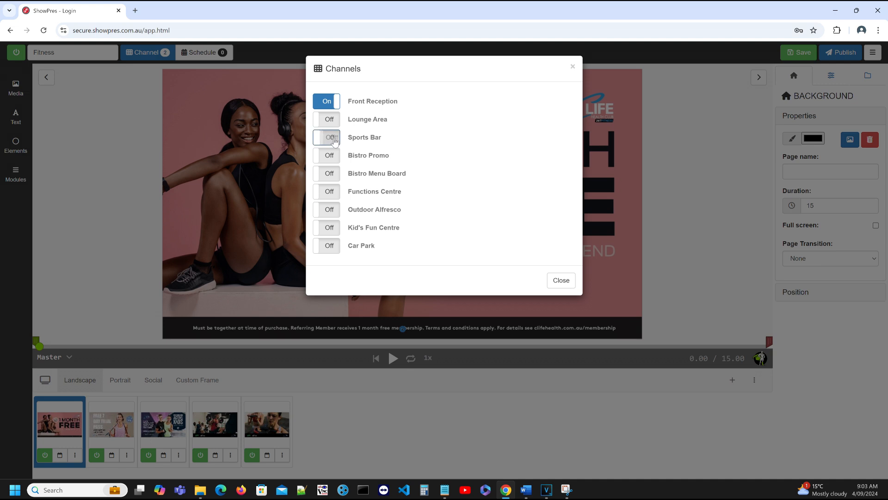
left_click(331, 211)
left_click(329, 230)
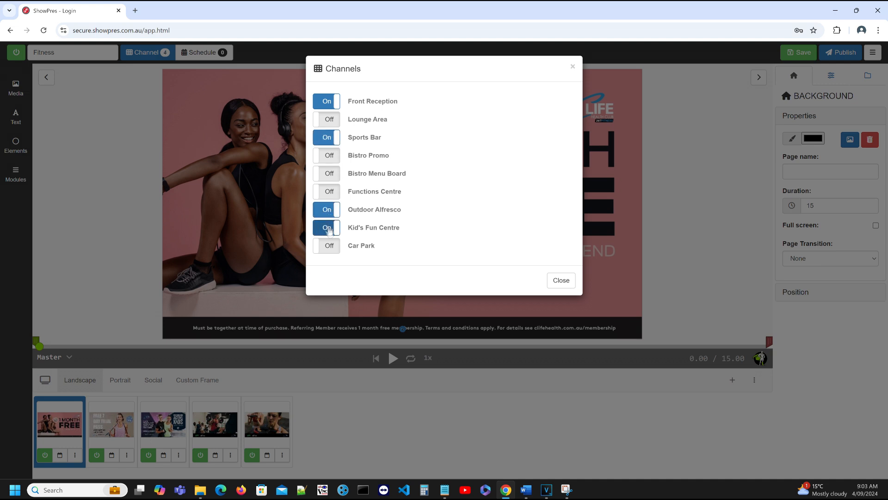
left_click(328, 246)
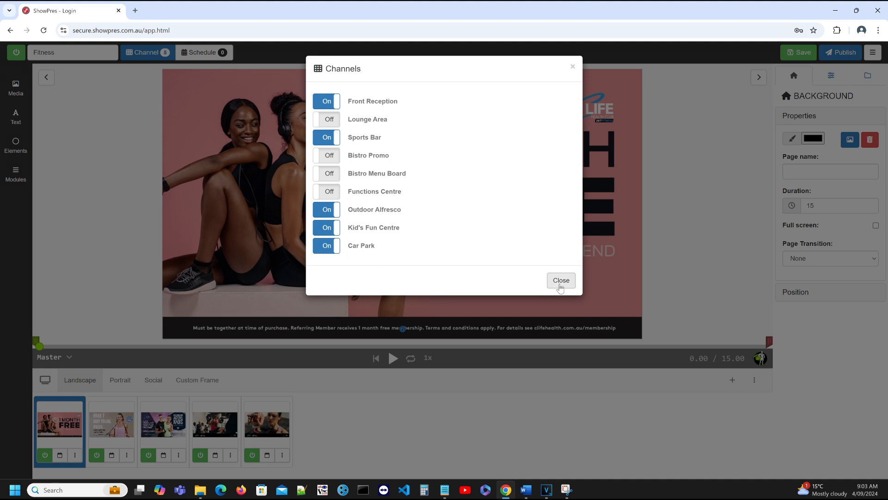
left_click(560, 281)
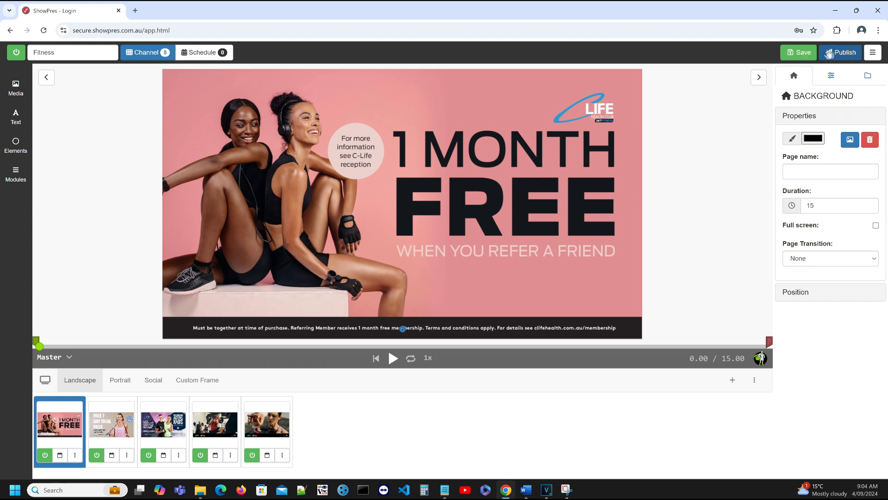
left_click(852, 53)
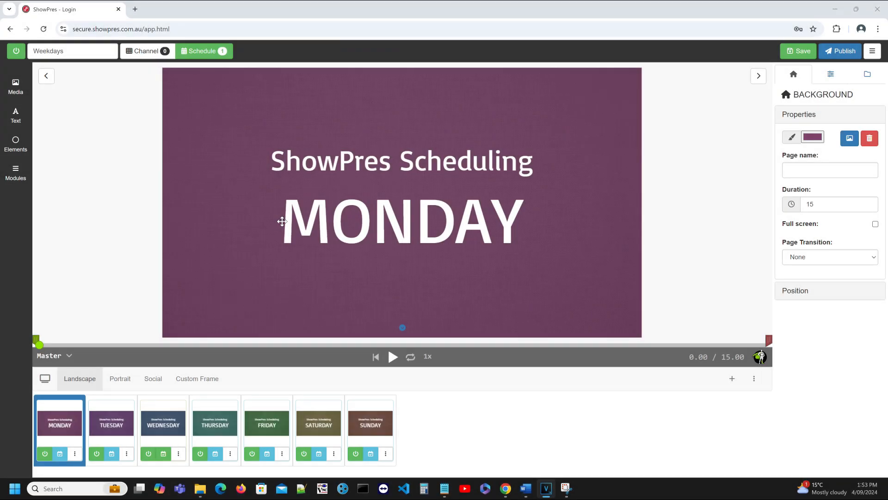
- Examine the date range and weekdays in the Weekdays playlist's existing schedule
left_click(204, 51)
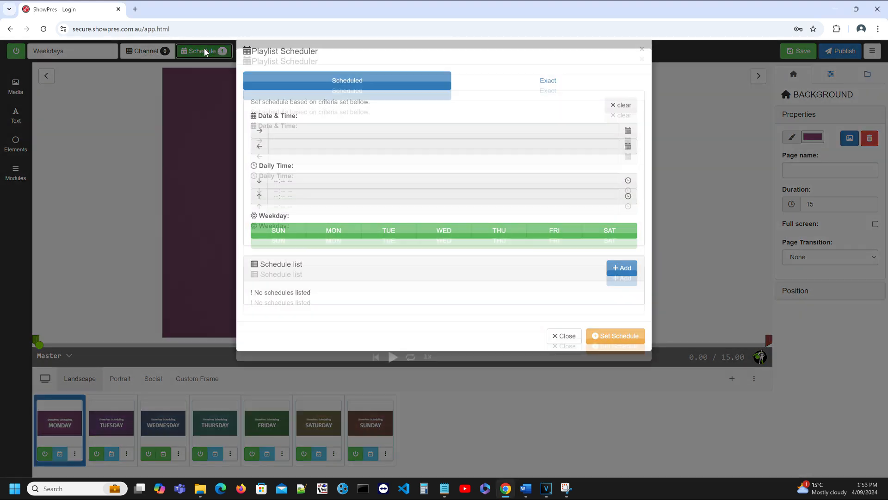
left_click(605, 317)
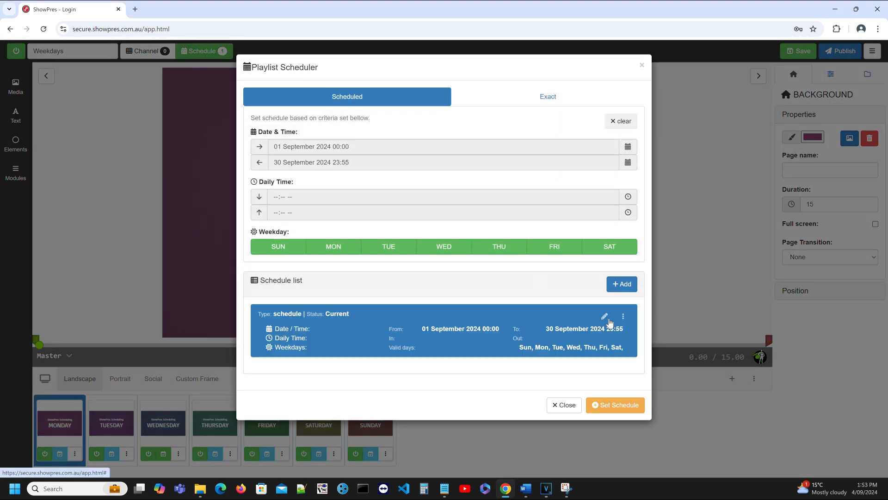
left_click(564, 405)
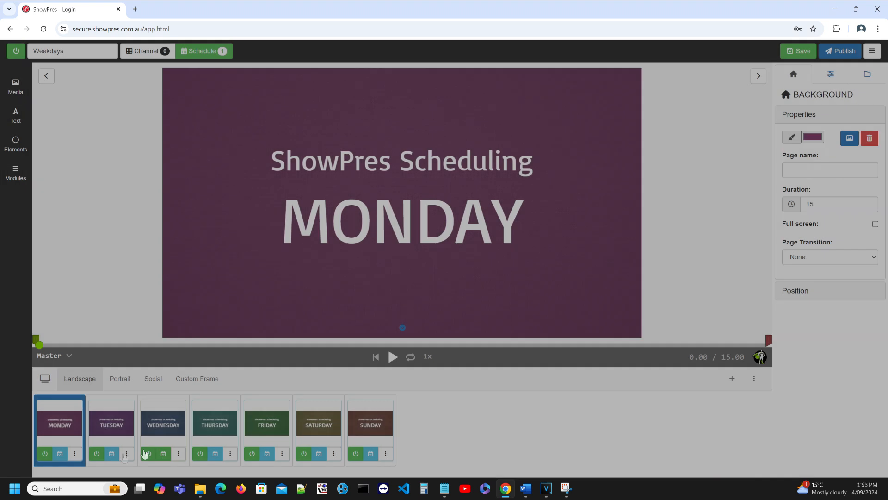
- Examine the individual weekday schedules of the Landscape pages from Monday to Friday
left_click(57, 457)
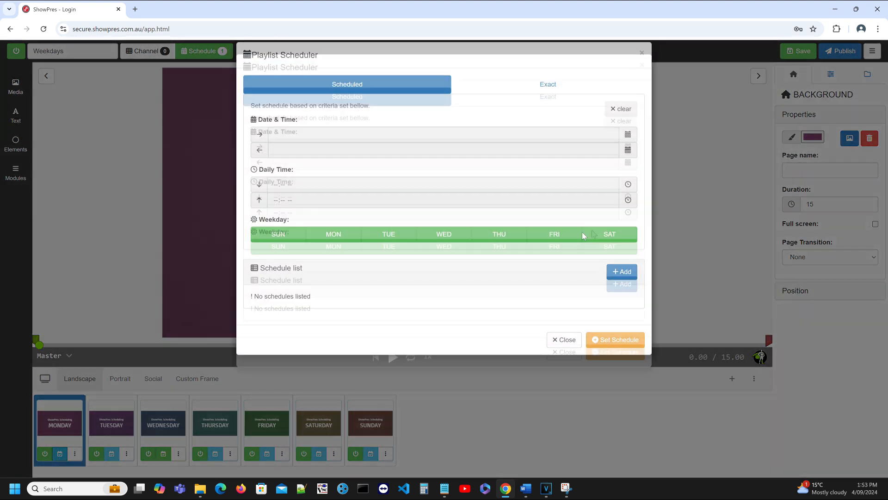
left_click(605, 320)
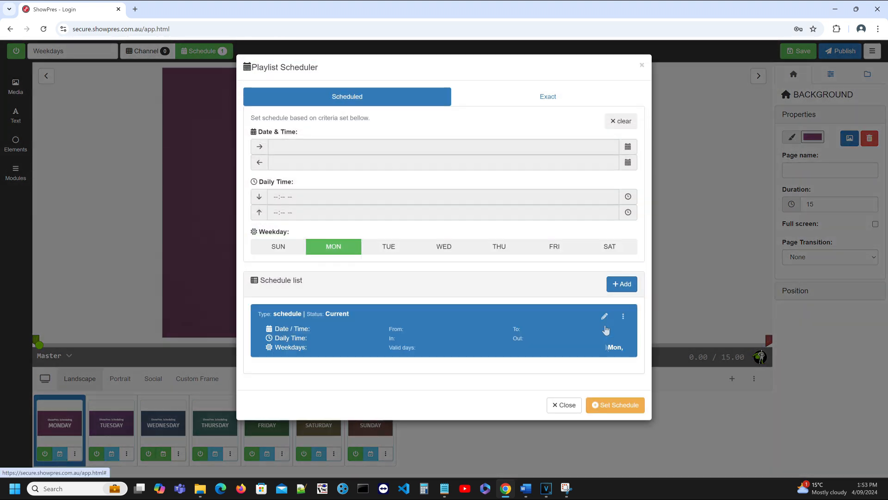
left_click(565, 404)
left_click(110, 455)
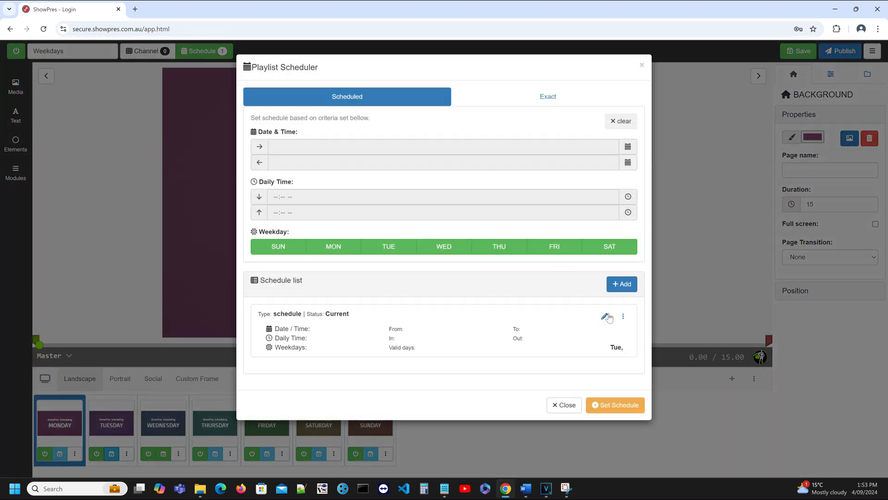
left_click(608, 318)
left_click(566, 407)
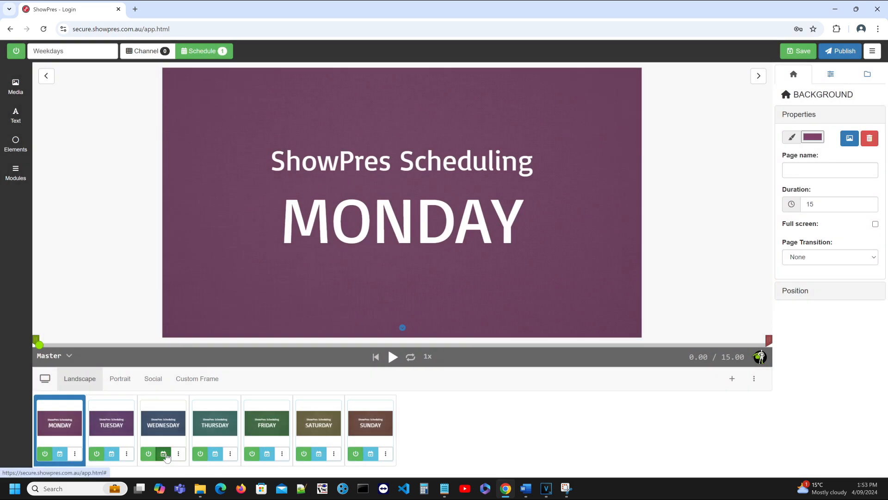
left_click(164, 453)
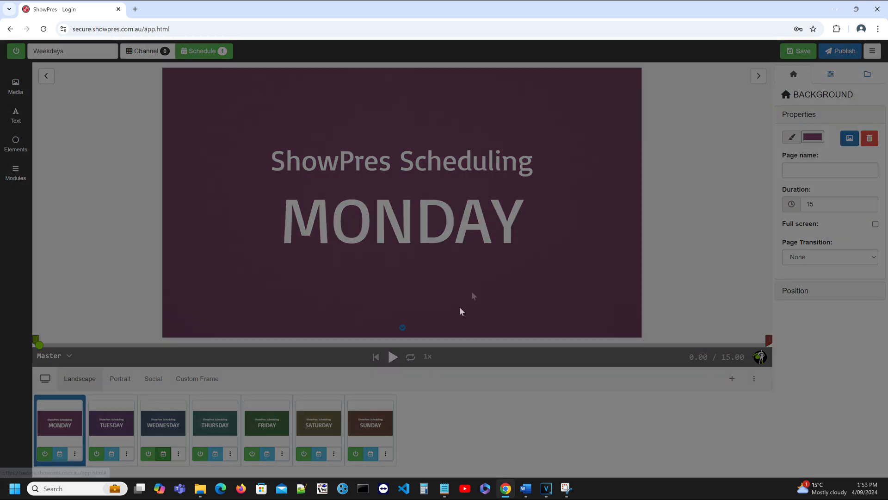
left_click(604, 318)
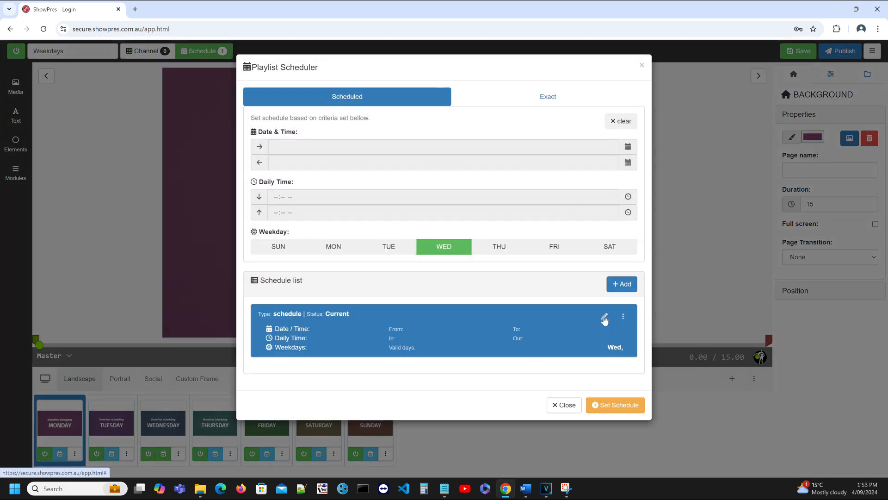
left_click(566, 405)
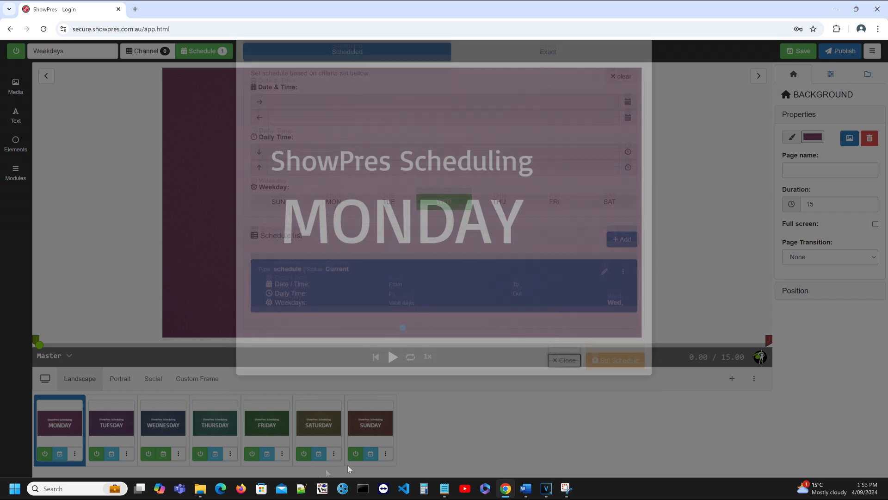
left_click(215, 453)
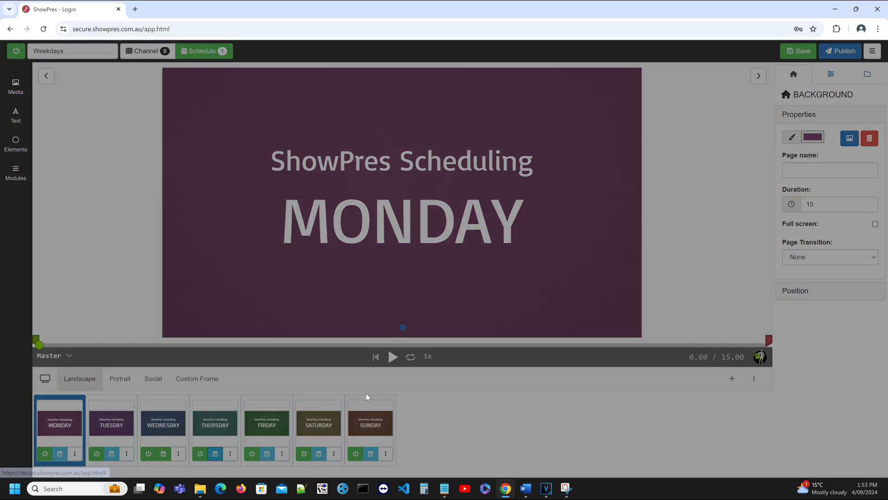
left_click(604, 318)
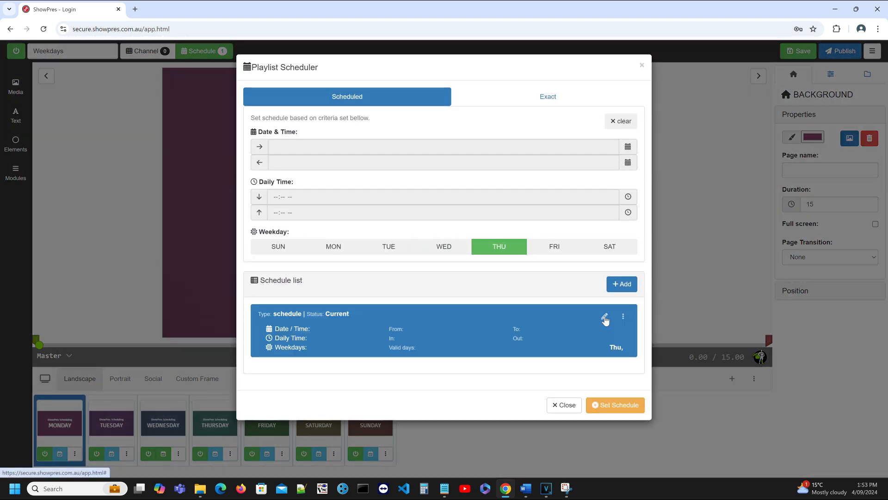
left_click(563, 405)
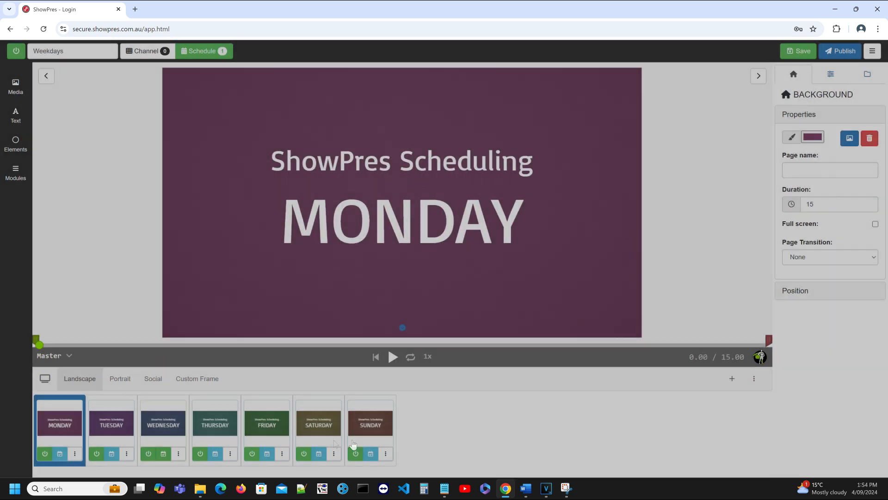
left_click(268, 450)
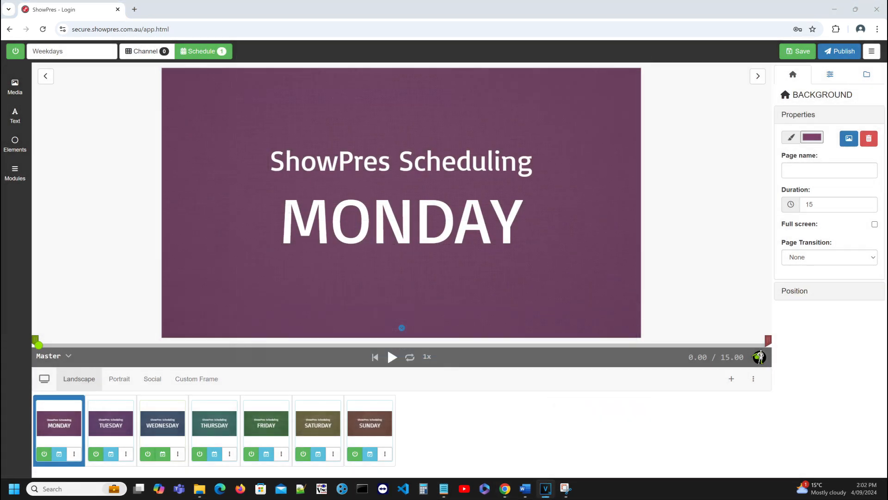
- Set the Weekdays playlist's schedule criteria to run from 01 September 2024 00:00 to 30 September 2024 23:55
left_click(216, 55)
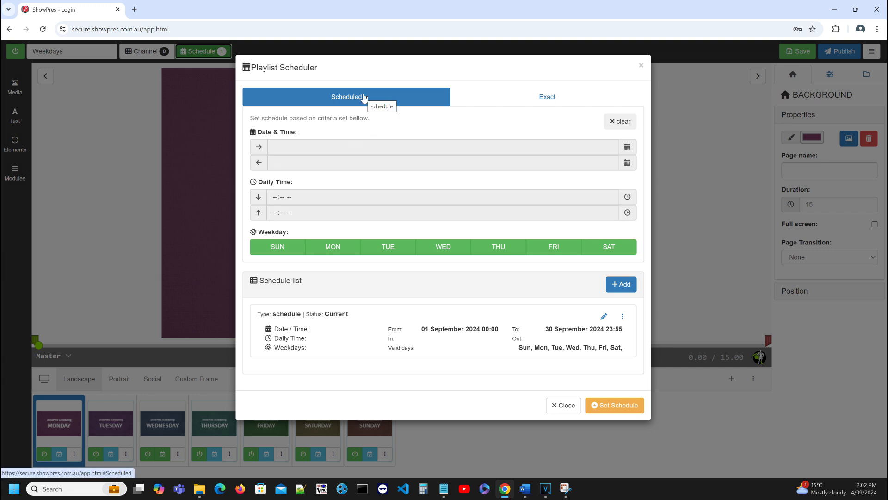
left_click(511, 100)
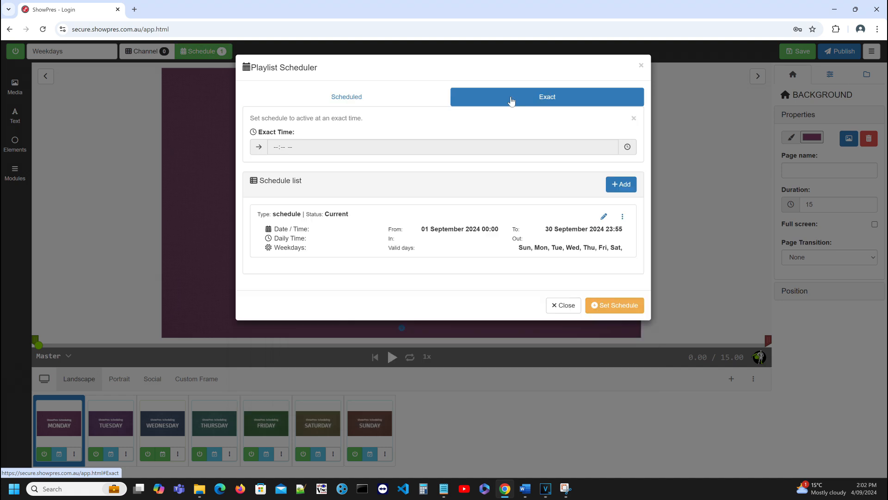
left_click(352, 101)
left_click(328, 149)
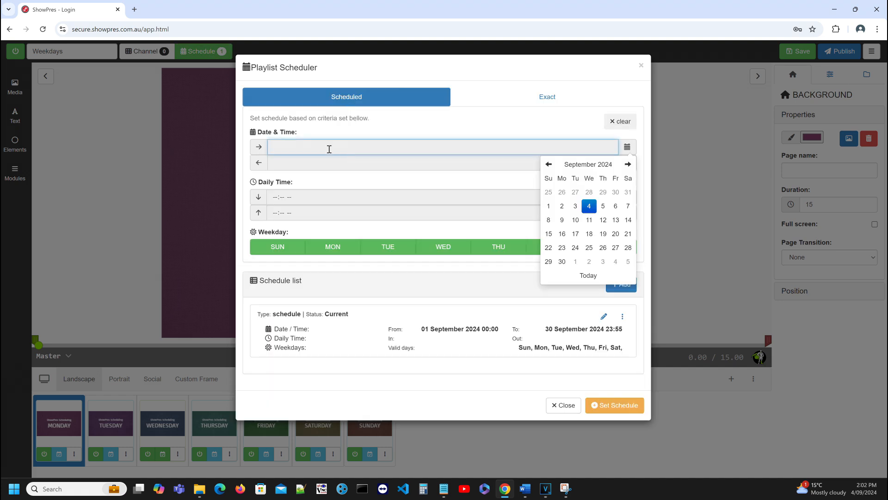
left_click(549, 205)
left_click(557, 183)
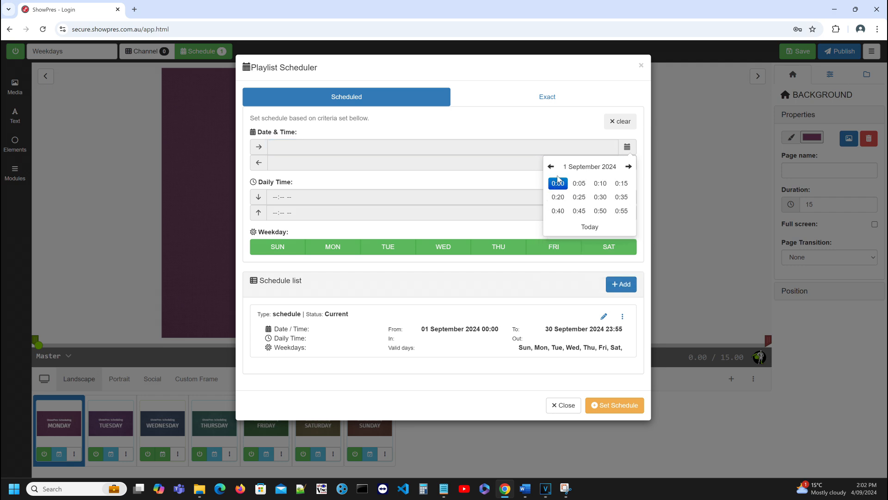
left_click(558, 185)
left_click(535, 166)
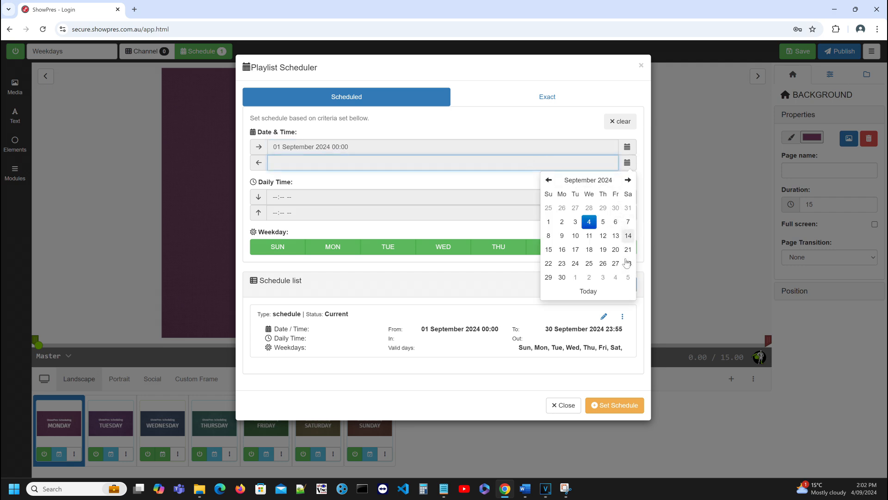
left_click(562, 277)
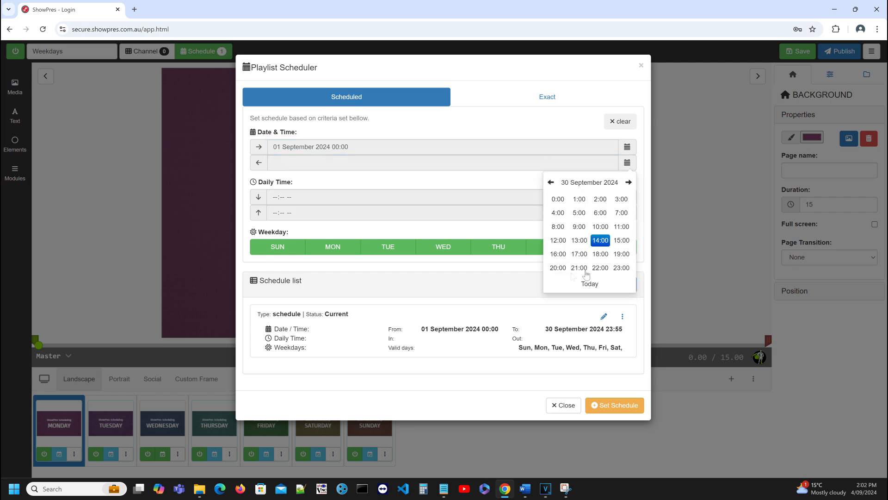
left_click(622, 269)
left_click(621, 227)
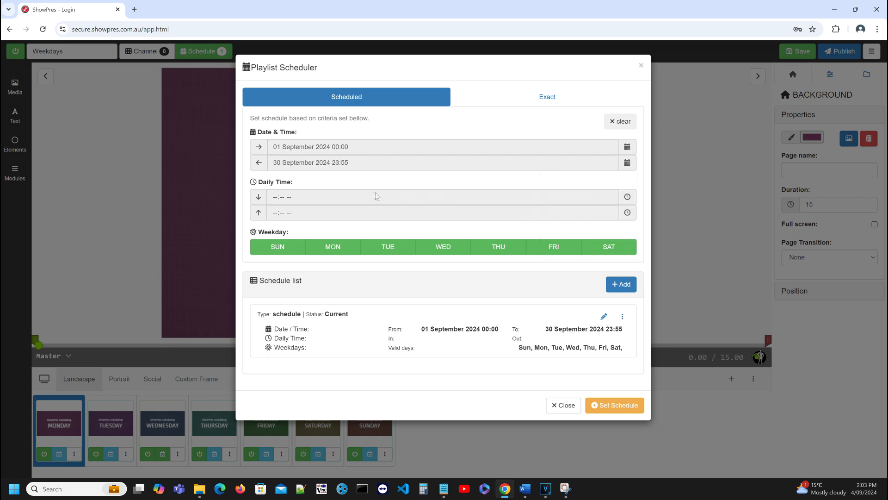
- Set the schedule's daily time from 01:00 AM to 02:30 PM, and toggle the Wednesday and Thursday weekdays
left_click(363, 196)
left_click(579, 233)
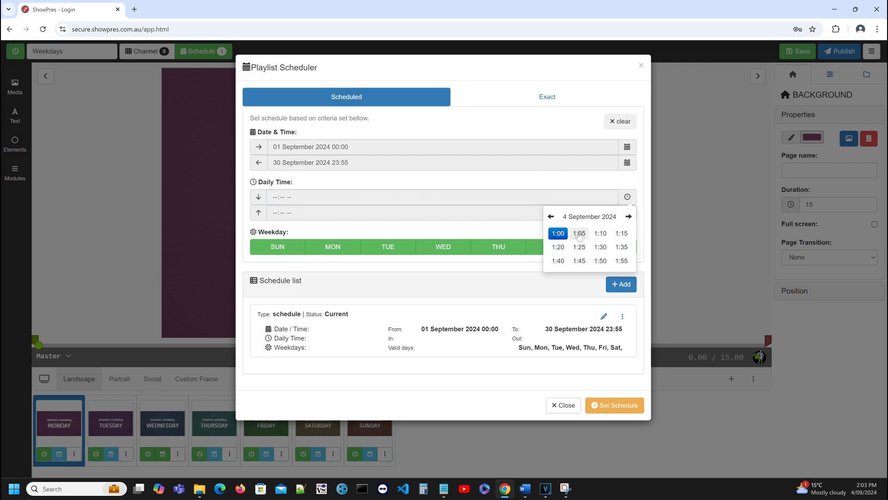
left_click(558, 233)
left_click(455, 214)
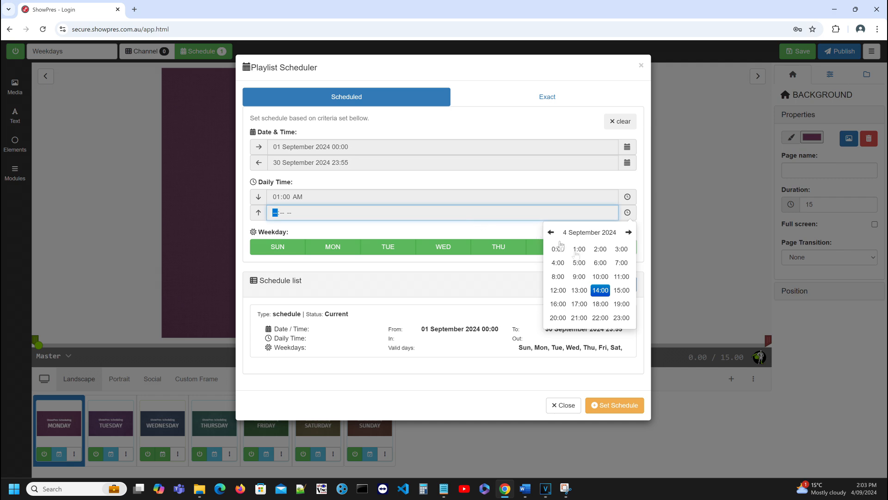
left_click(600, 282)
left_click(600, 262)
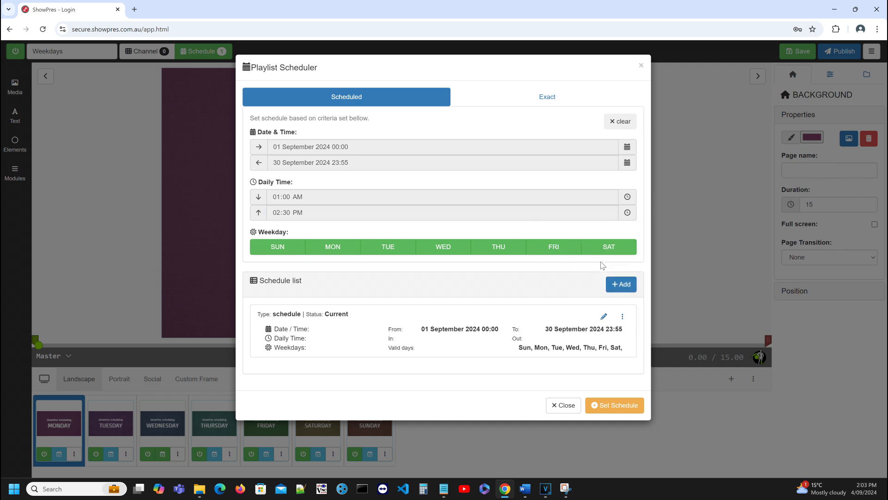
left_click(443, 246)
left_click(488, 250)
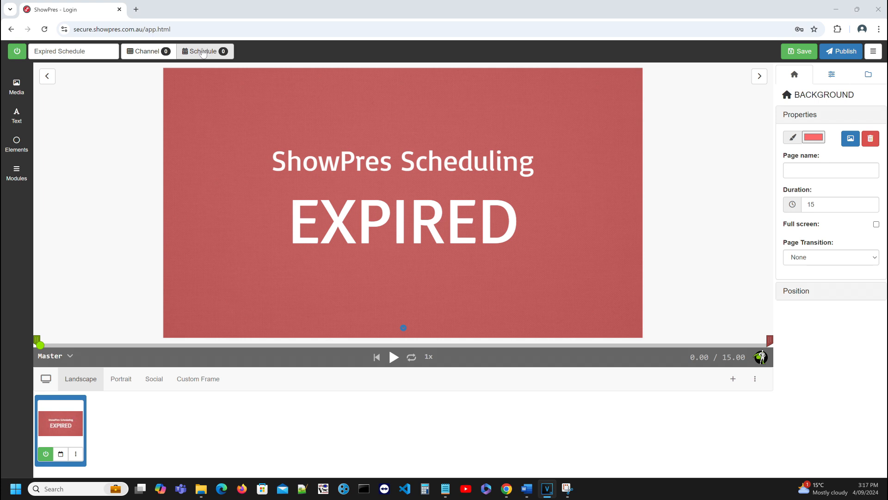
- Add a schedule ending 01 September 2024 00:00 to the Expired Schedule playlist and apply it
left_click(202, 51)
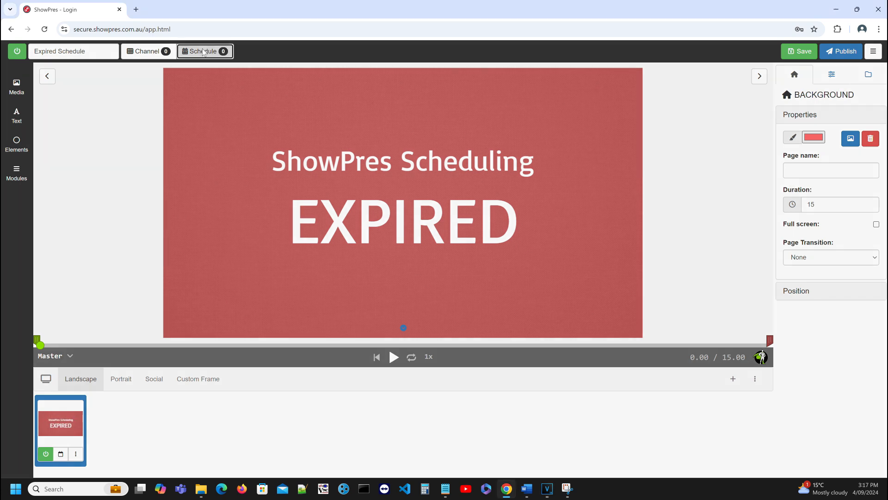
left_click(434, 159)
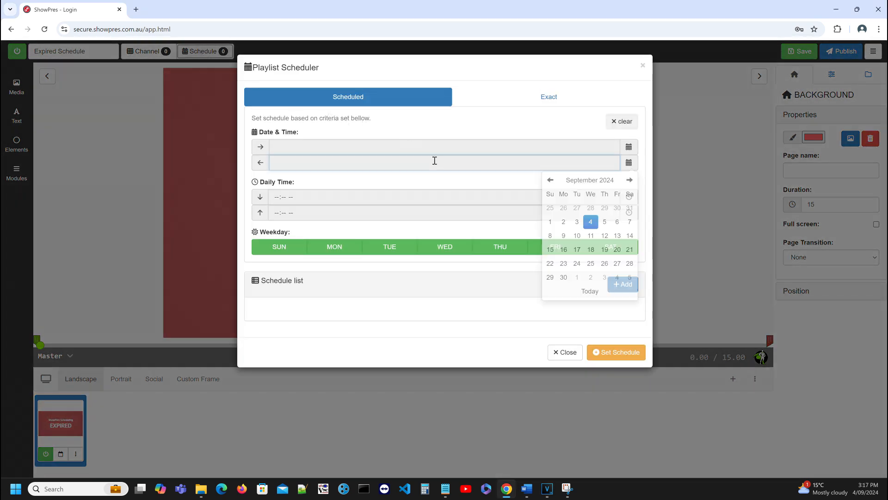
left_click(550, 222)
left_click(559, 199)
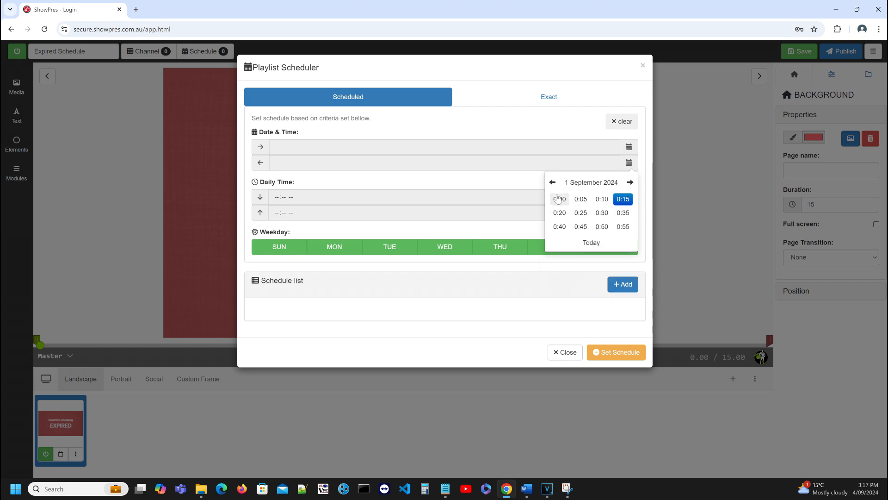
left_click(557, 199)
left_click(619, 287)
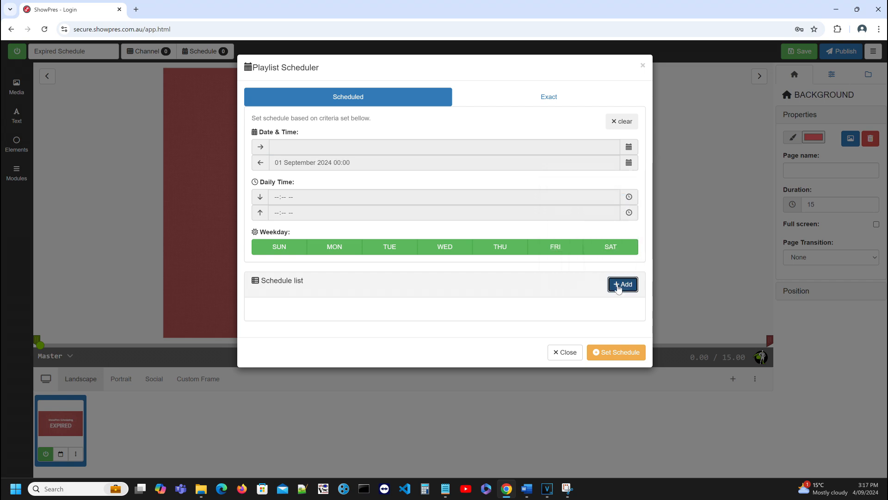
left_click(621, 406)
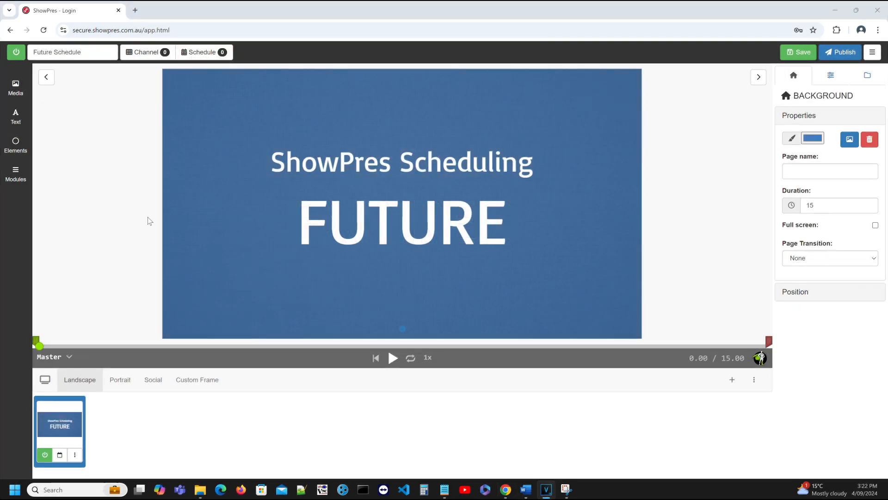
- Add a schedule starting 28 September 2024 02:00 to the Future Schedule playlist and apply it
left_click(207, 52)
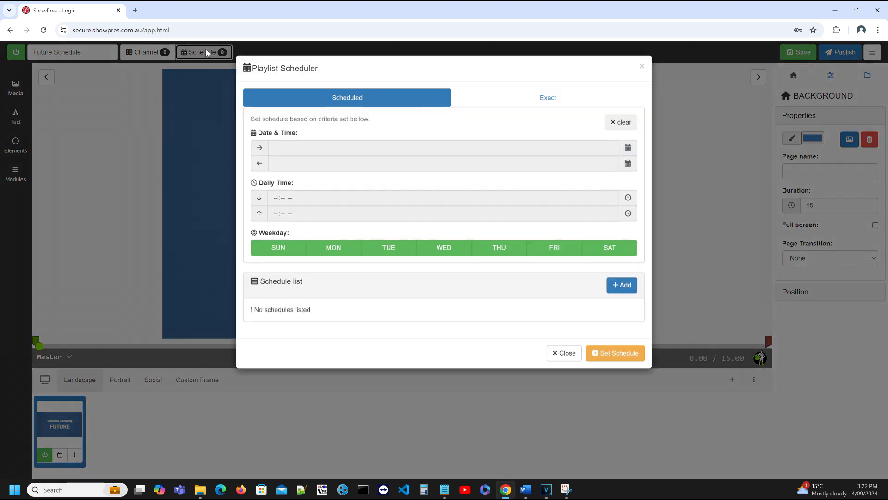
left_click(375, 147)
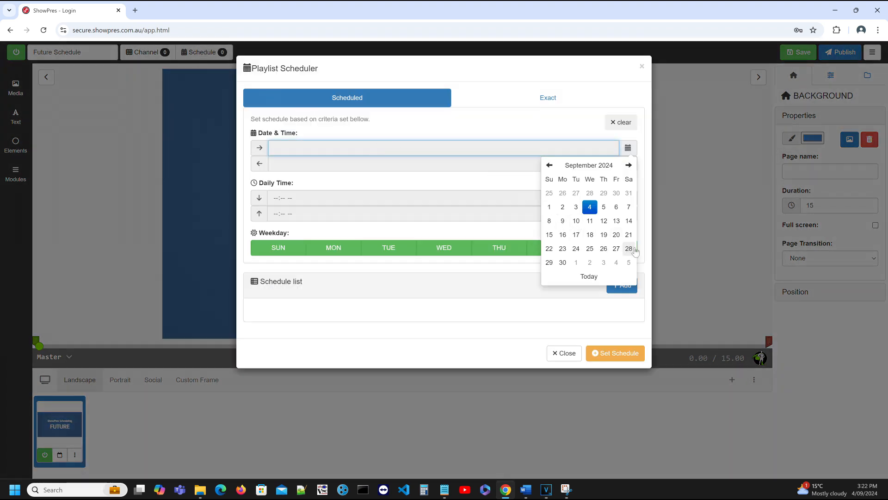
left_click(629, 248)
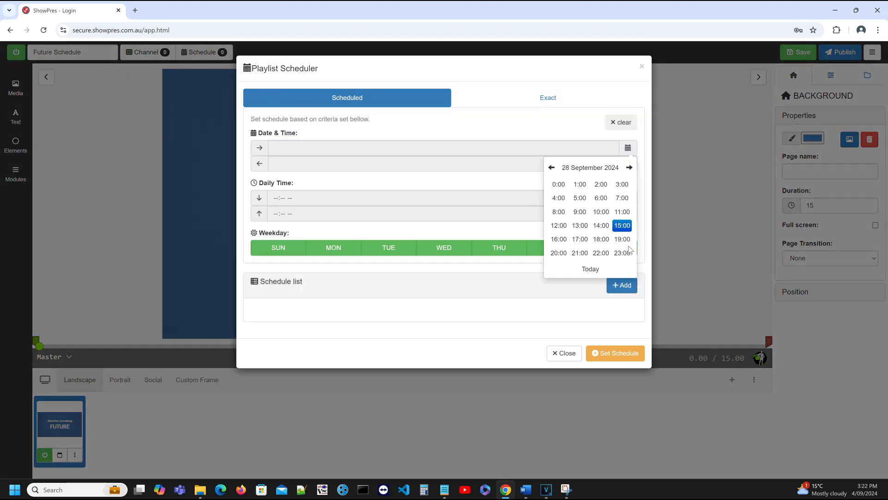
left_click(601, 184)
left_click(559, 184)
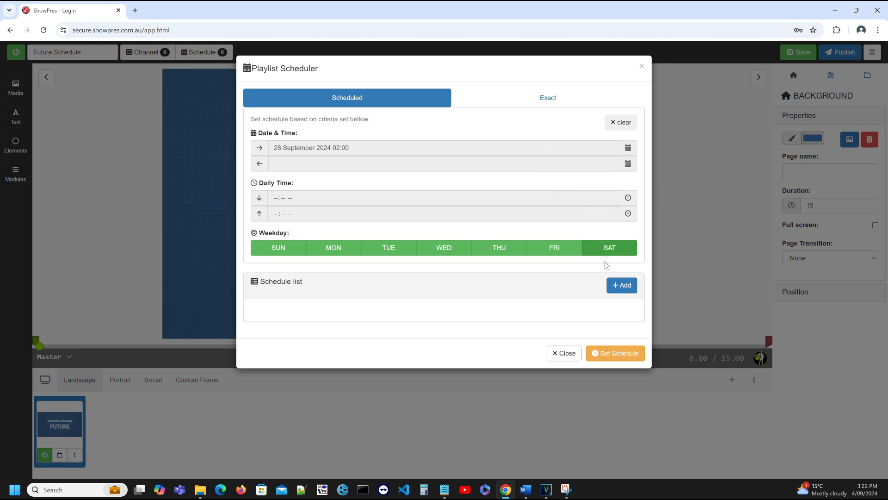
left_click(619, 286)
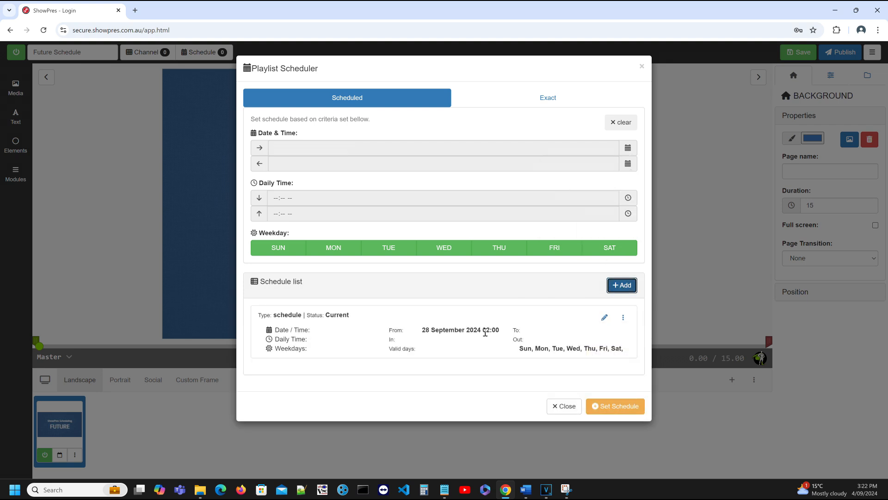
left_click(610, 406)
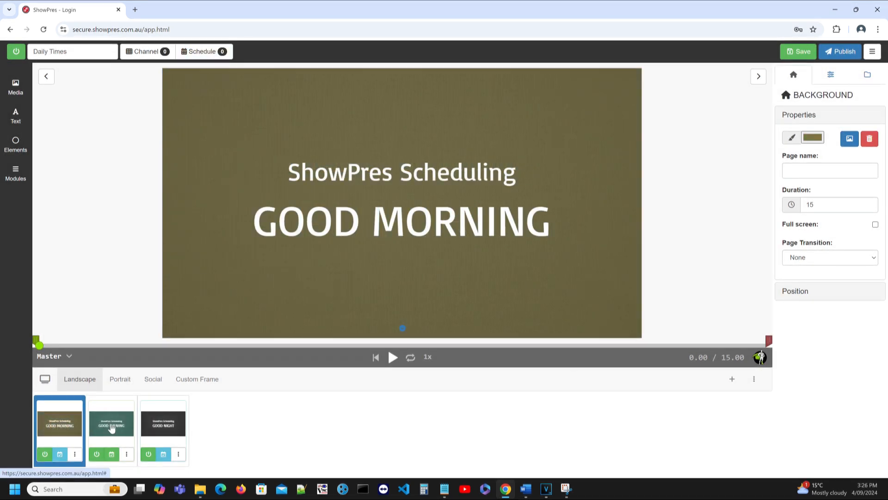
- Select the GOOD EVENING page in the Daily Times playlist and examine its existing schedule
left_click(111, 424)
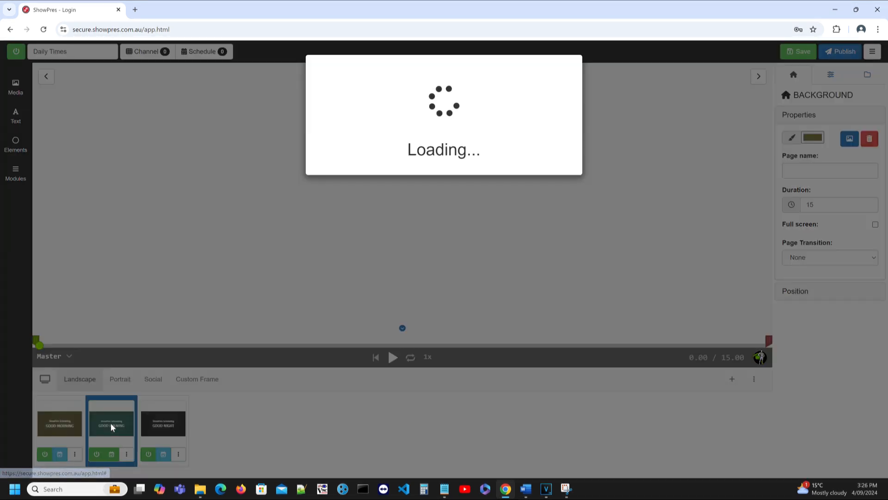
left_click(111, 454)
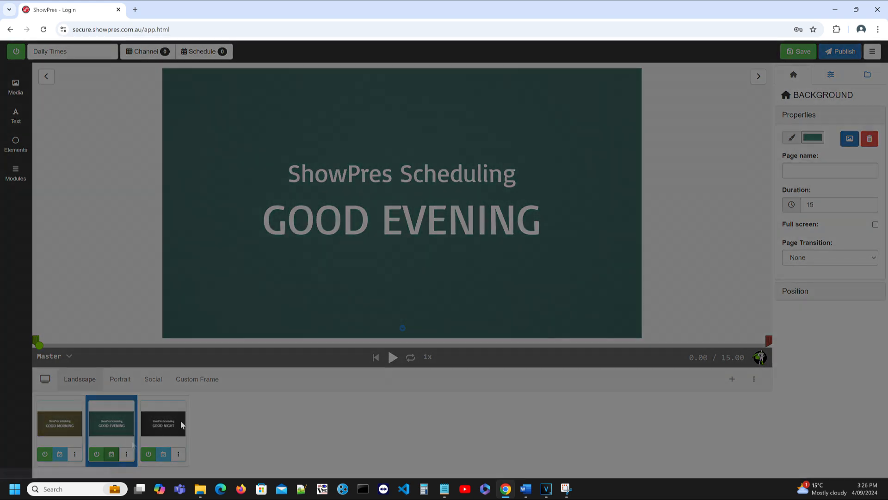
left_click(606, 317)
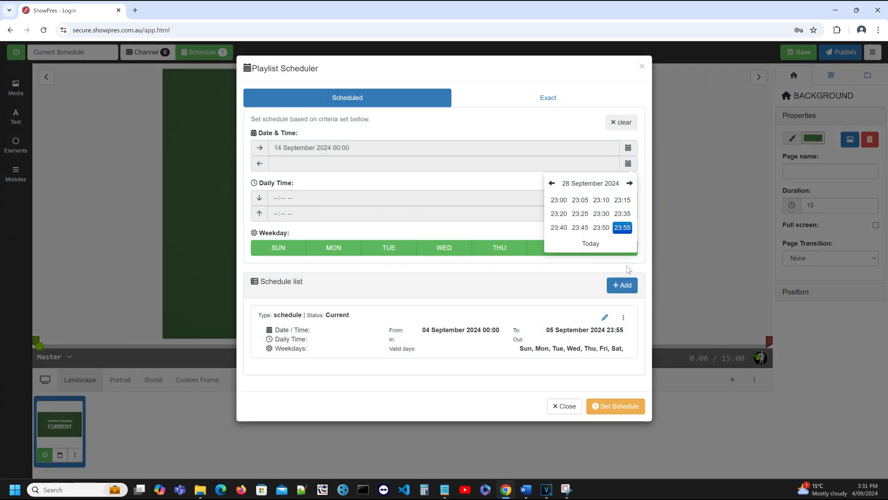
- Add the Current Schedule playlist's 14 September entry ending 28 September 2024 23:55, plus an entry that excludes Wednesday and Thursday
left_click(623, 227)
left_click(615, 286)
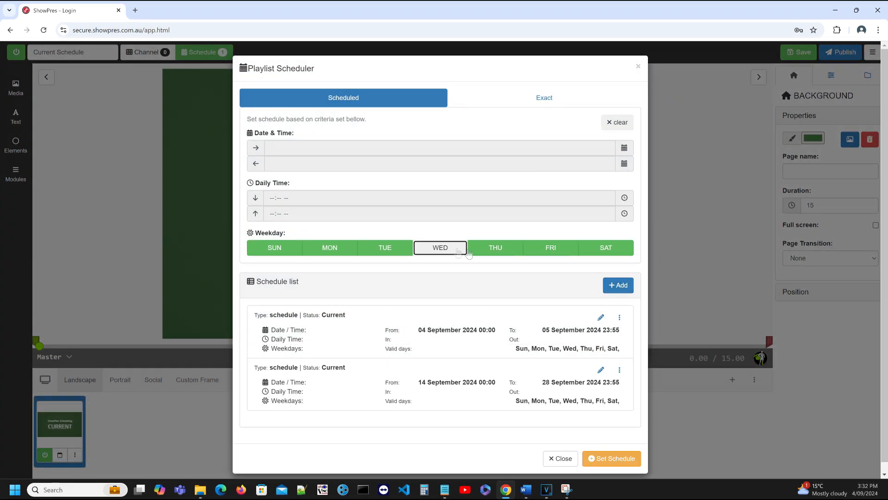
left_click(495, 251)
left_click(618, 288)
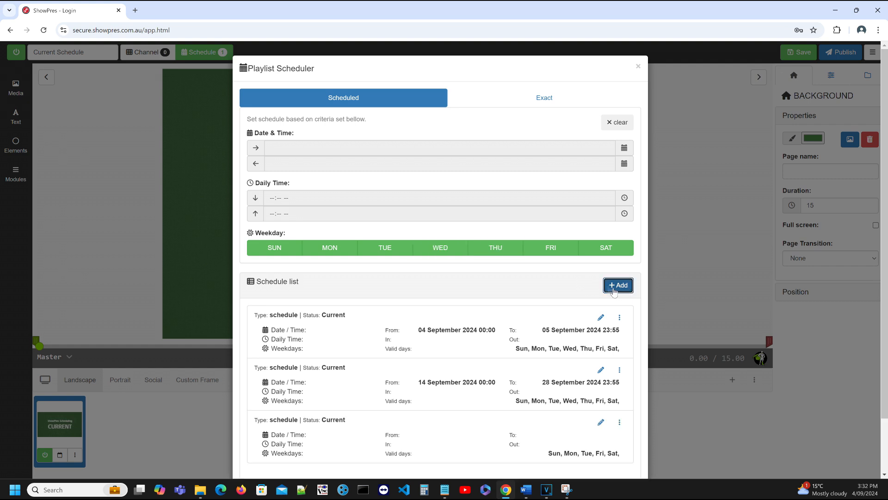
- Examine the criteria of each entry in the Current Schedule playlist's schedule list, clearing the criteria between entries
scroll(556, 289, "down", 2)
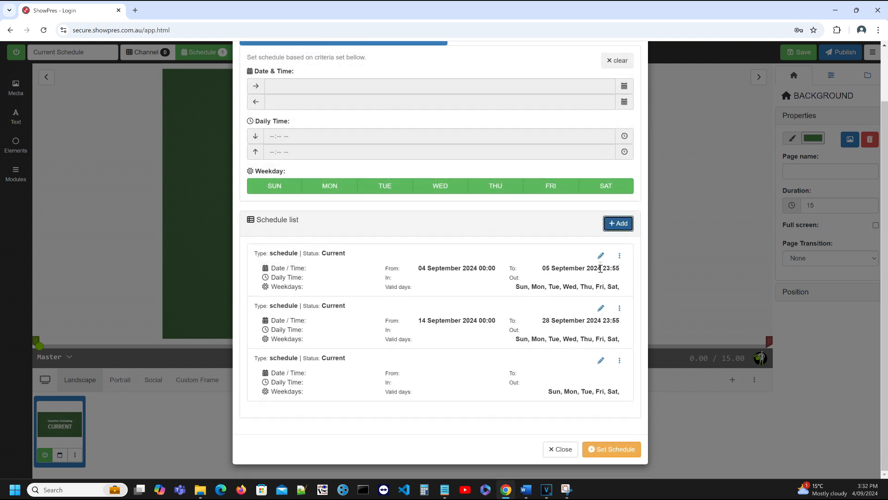
left_click(600, 255)
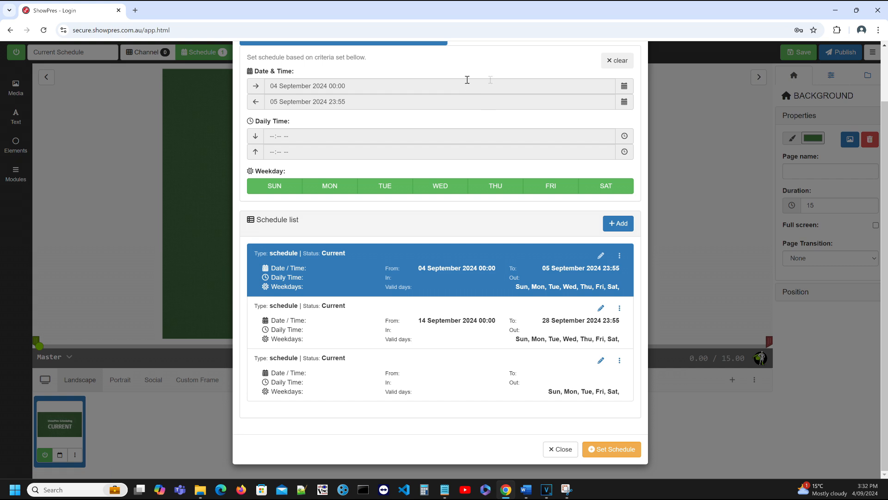
left_click(606, 60)
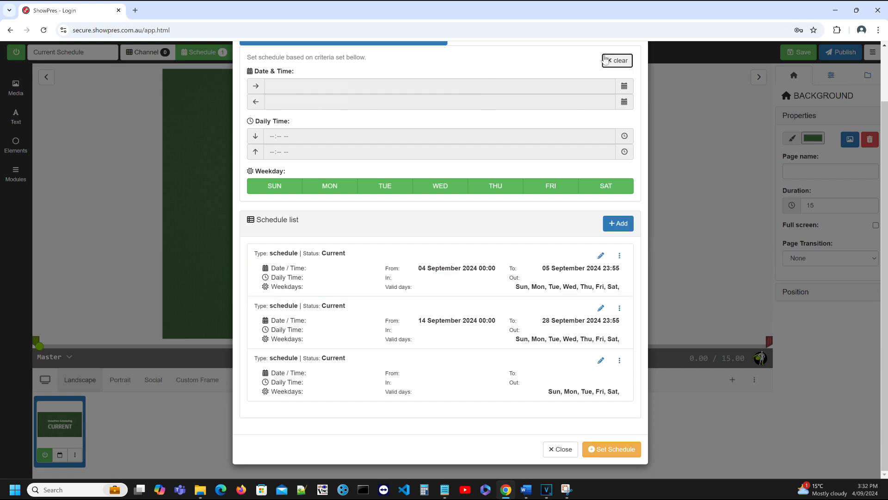
left_click(601, 309)
left_click(616, 60)
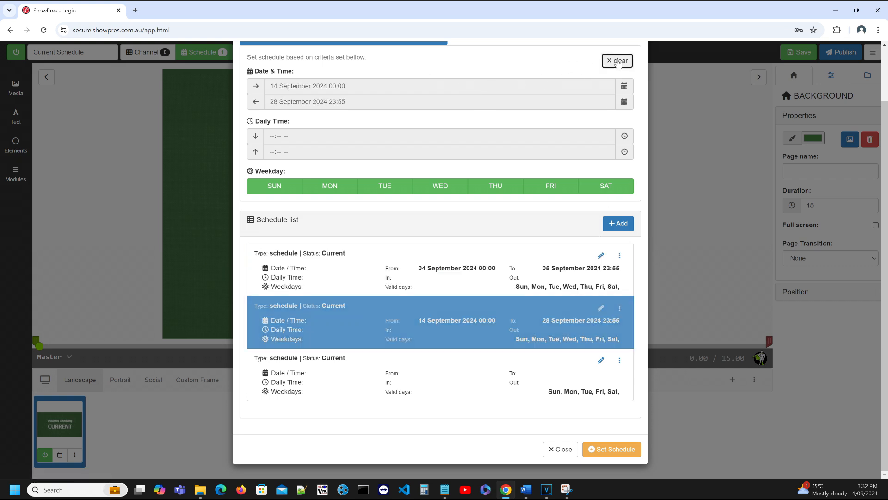
left_click(600, 361)
left_click(405, 187)
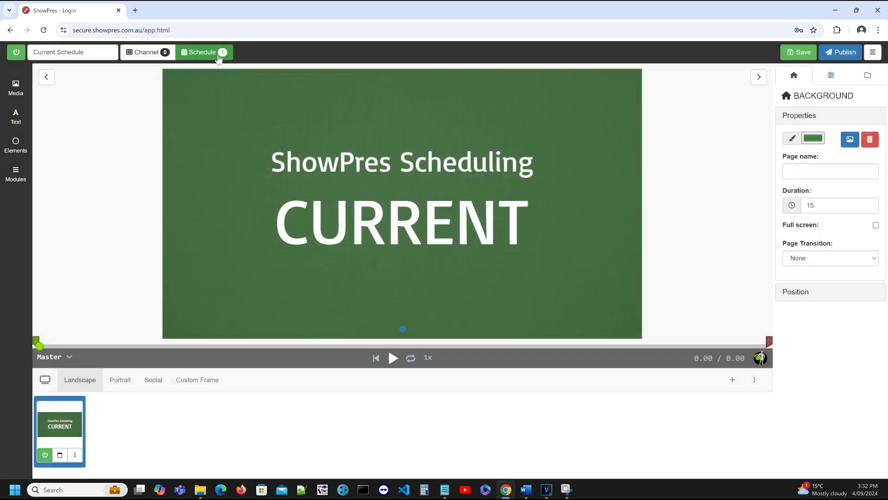
- Compare the schedule status indicators of the Current Schedule and Expired Schedule playlists
left_click(872, 52)
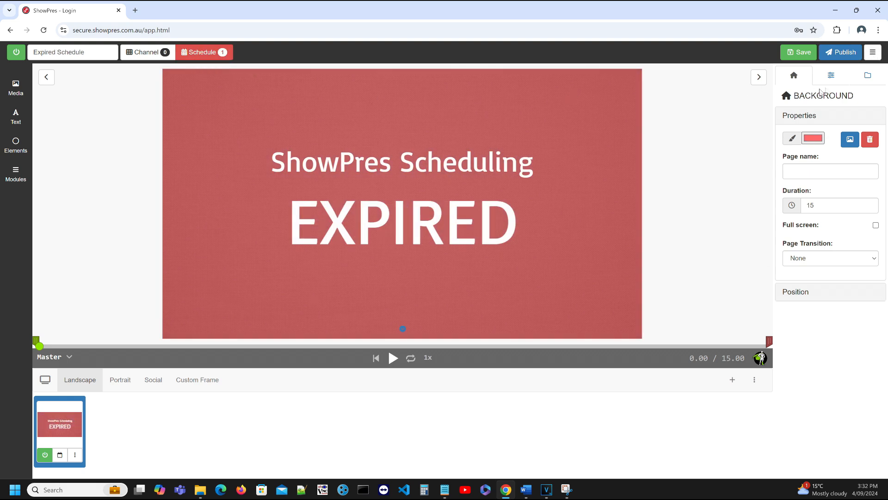
left_click(873, 51)
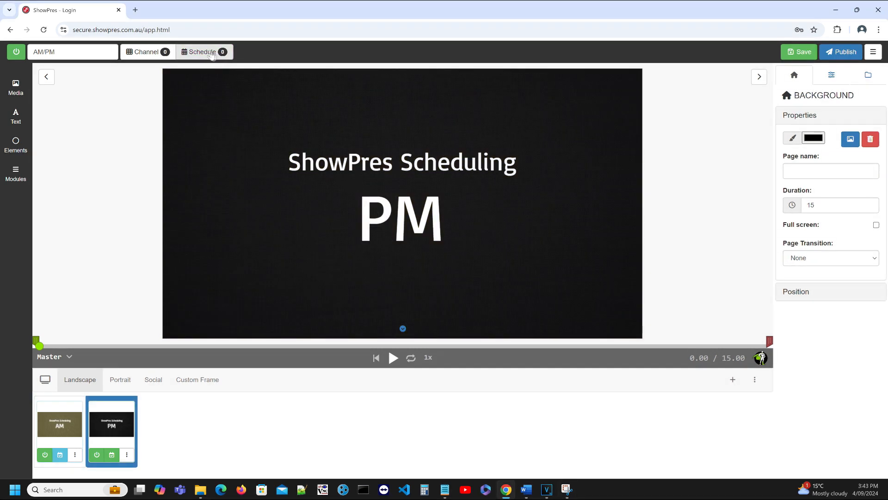
- Add an exact-time schedule at 18:00 to the AM/PM playlist and apply it
left_click(204, 52)
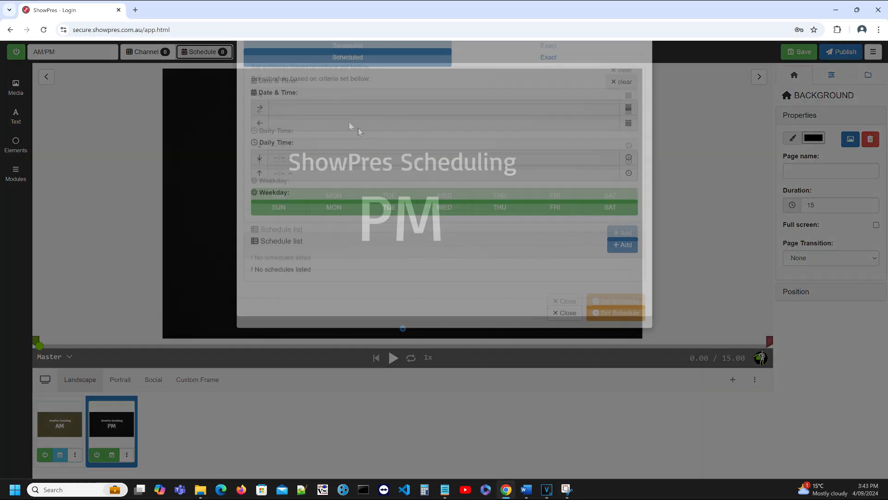
left_click(504, 99)
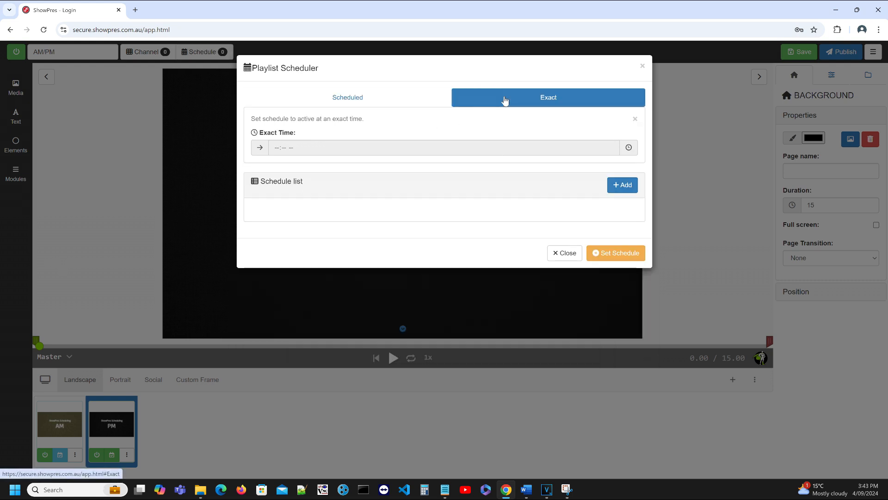
left_click(336, 147)
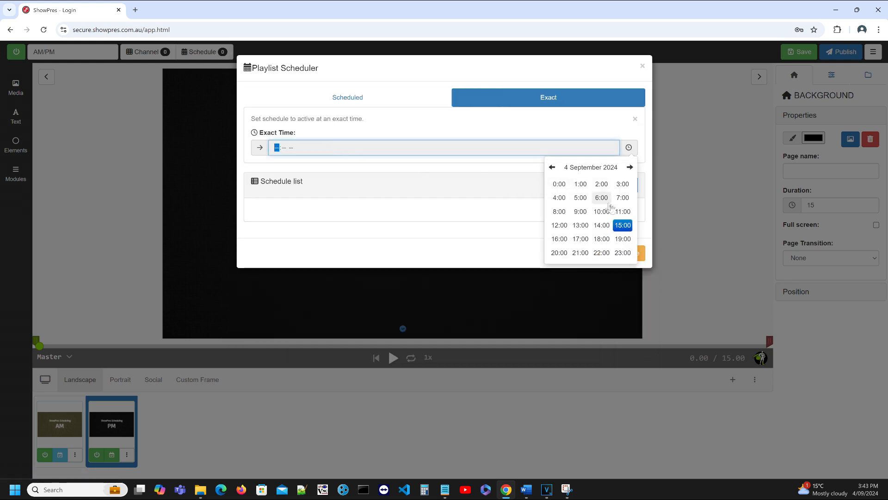
left_click(601, 239)
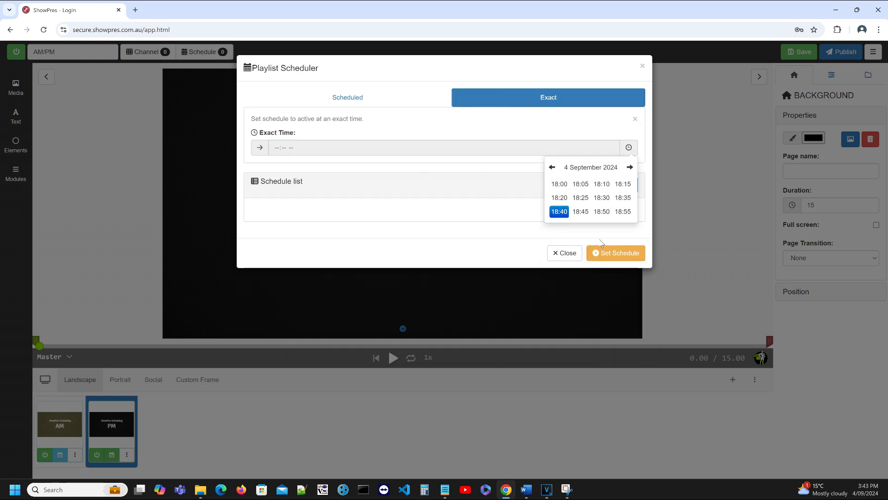
left_click(561, 184)
left_click(622, 185)
left_click(620, 302)
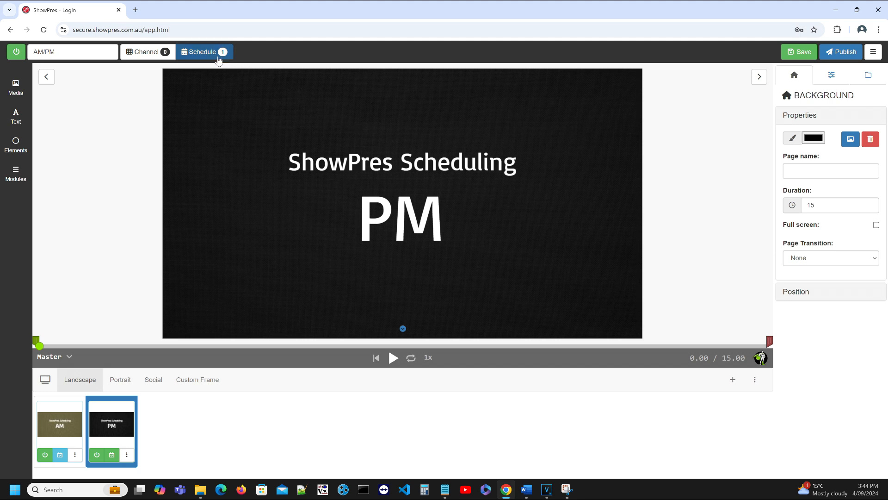
- Reopen the AM/PM playlist's scheduler and view its exact-time schedule
left_click(213, 54)
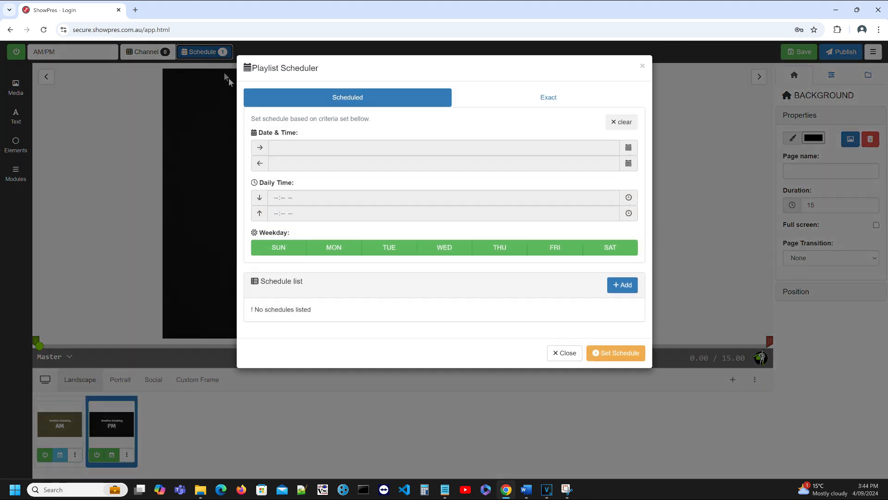
left_click(538, 101)
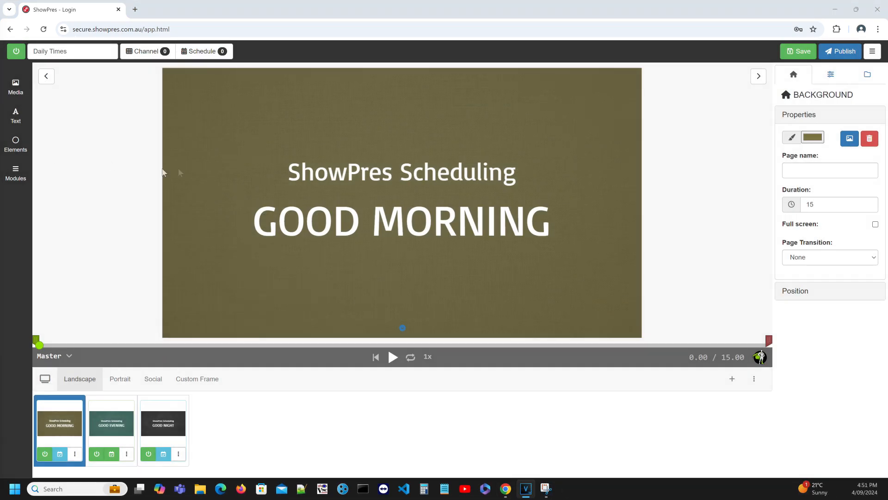
- Examine the daily time schedules of the GOOD MORNING and GOOD EVENING pages in the Daily Times playlist
left_click(59, 452)
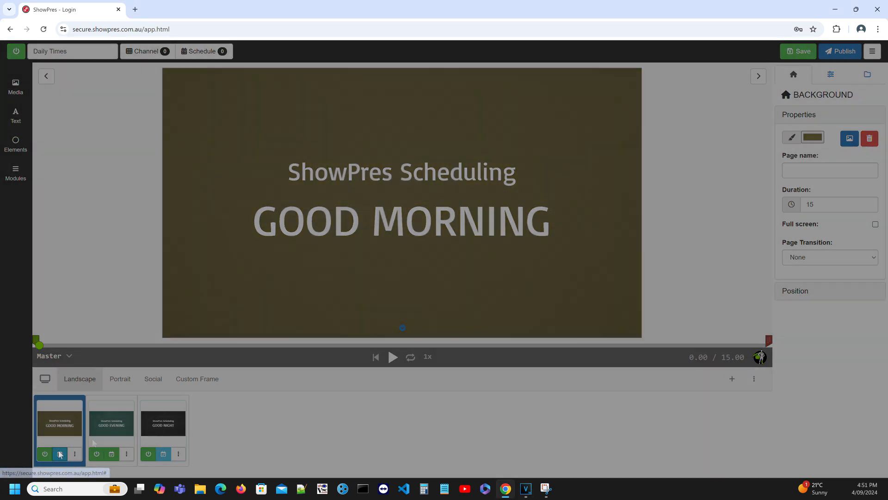
left_click(604, 316)
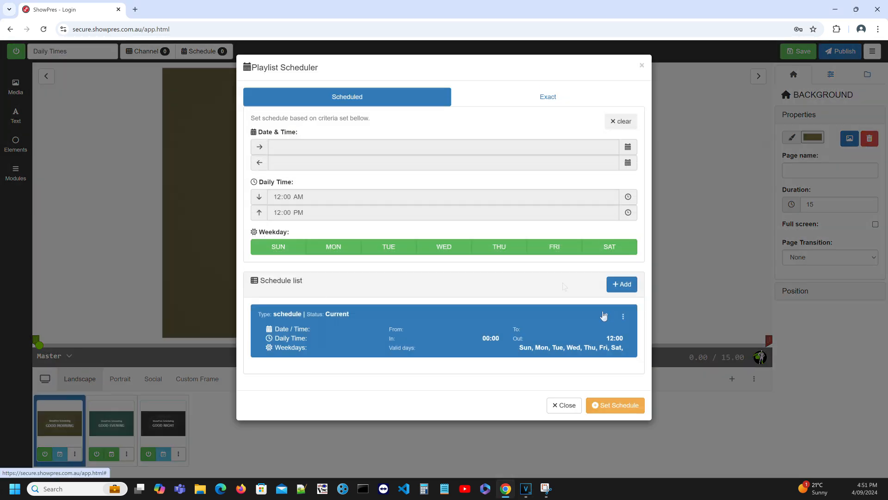
left_click(564, 405)
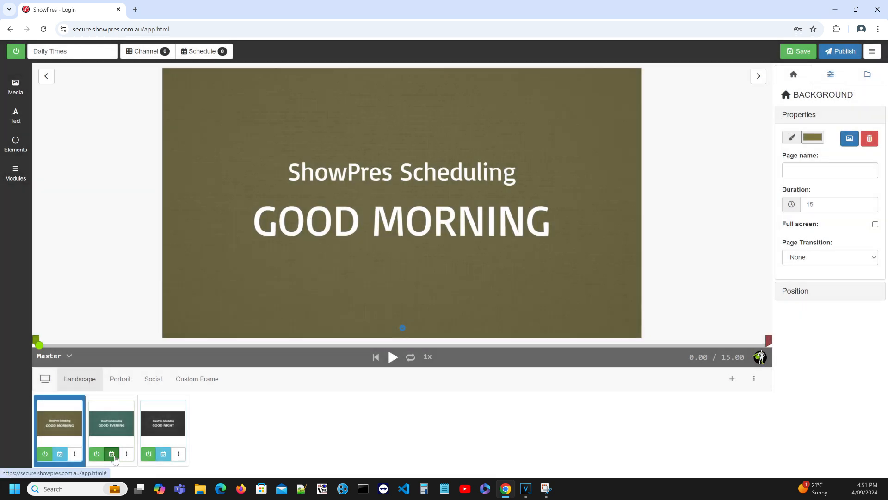
left_click(114, 457)
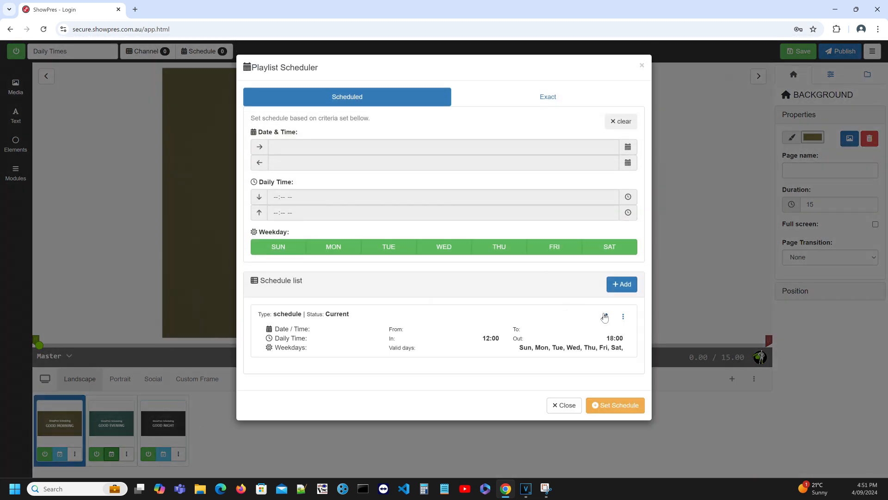
left_click(604, 317)
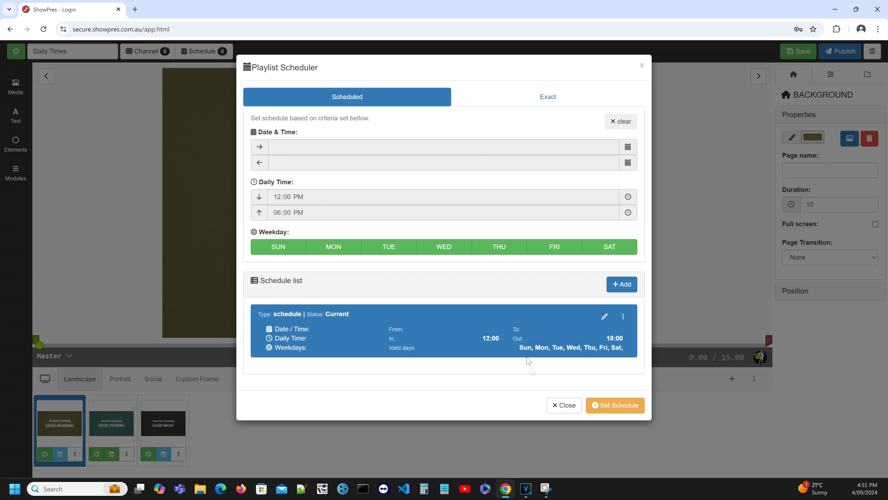
- Examine the daily time schedule of the GOOD NIGHT page in the Daily Times playlist
left_click(564, 405)
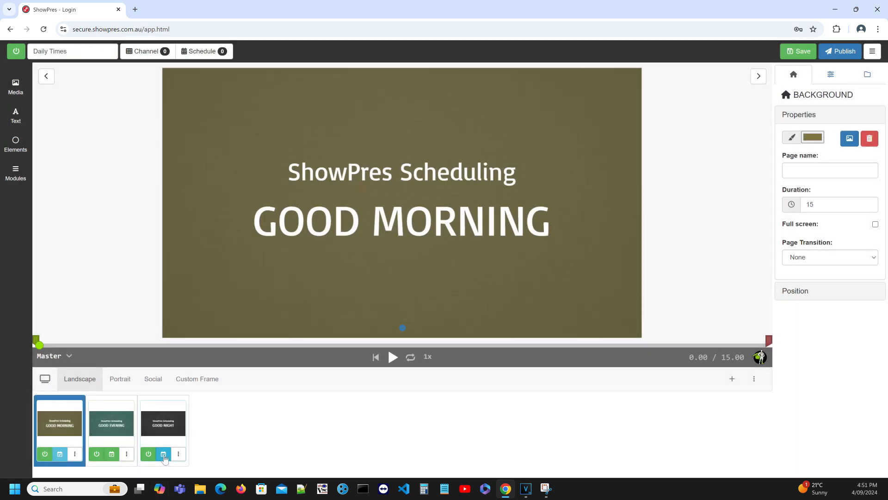
left_click(164, 456)
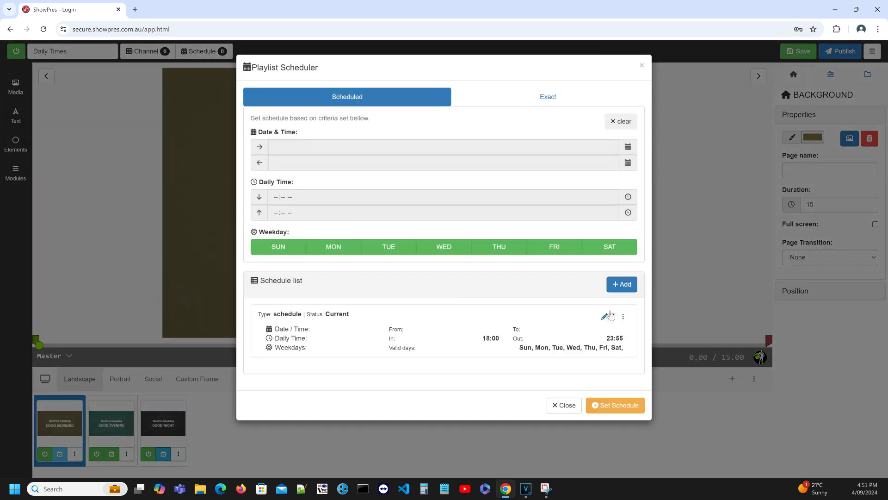
left_click(604, 316)
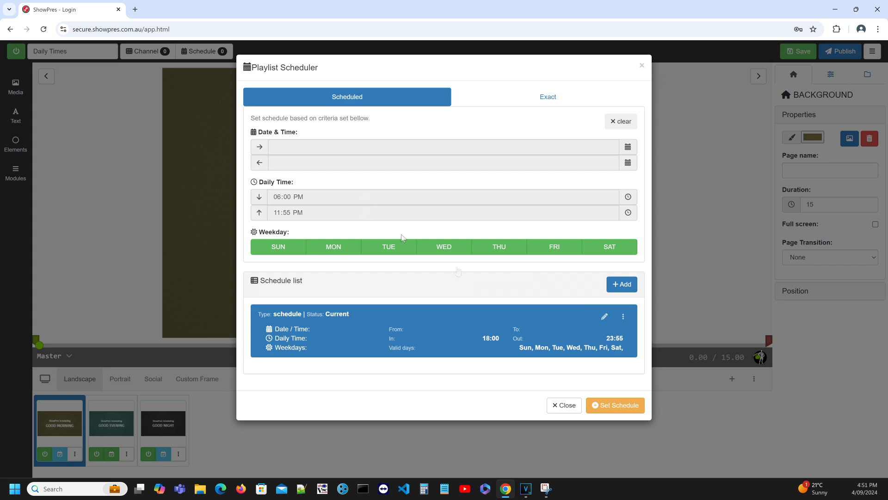
left_click(564, 405)
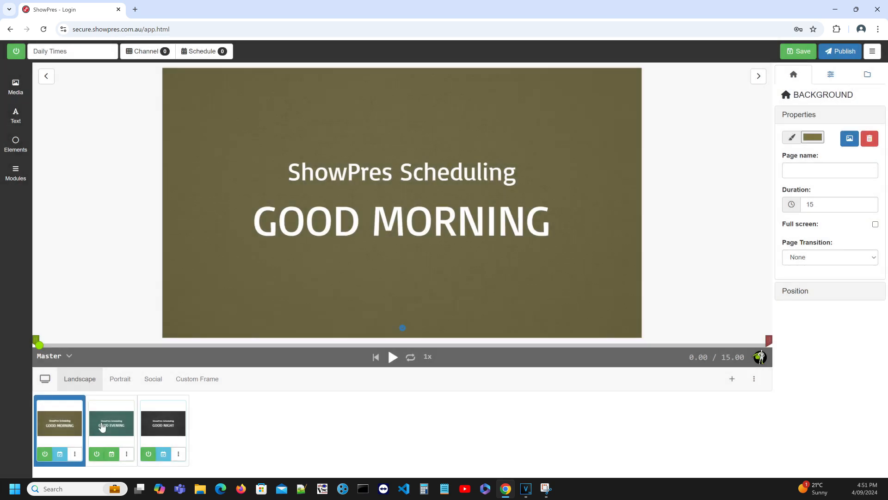
- Select the GOOD NIGHT page and enter 01 September 2024 00:00 as the start of a new date schedule
left_click(102, 426)
left_click(168, 419)
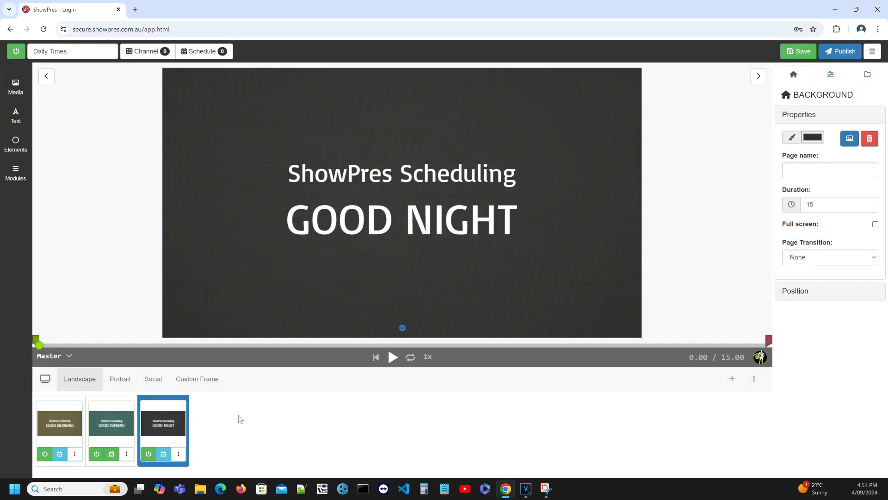
left_click(167, 454)
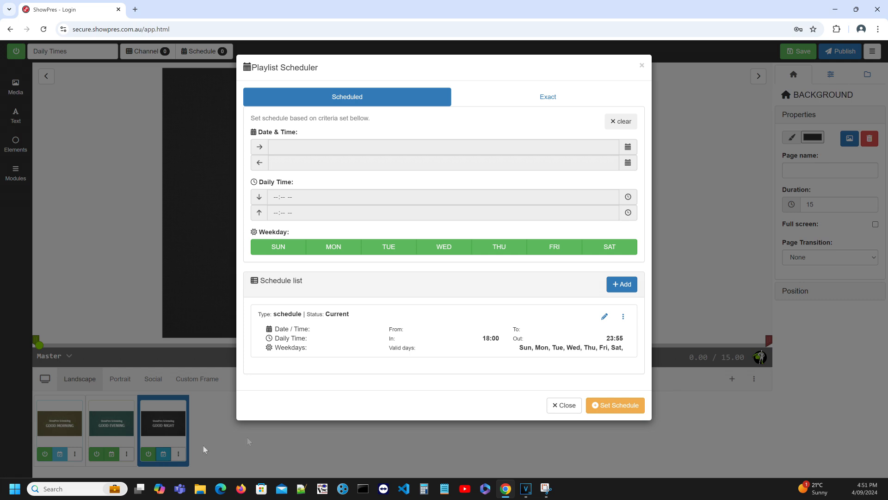
left_click(500, 153)
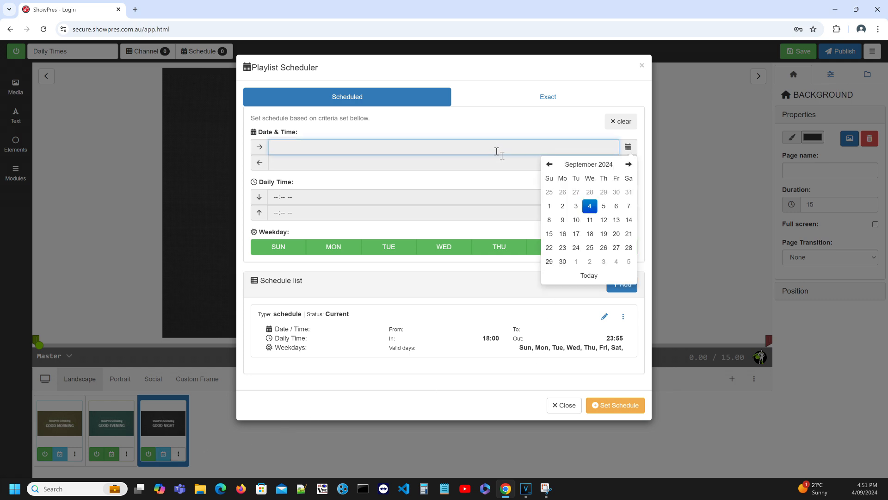
left_click(553, 207)
left_click(559, 184)
left_click(557, 183)
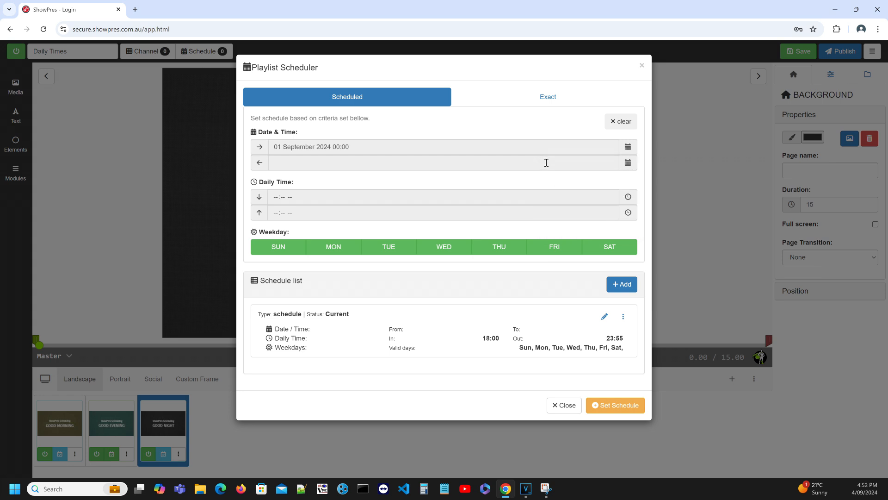
- Set the GOOD NIGHT page's schedule end to 30 September 2024 23:55, add it to the schedule list and apply it
left_click(547, 162)
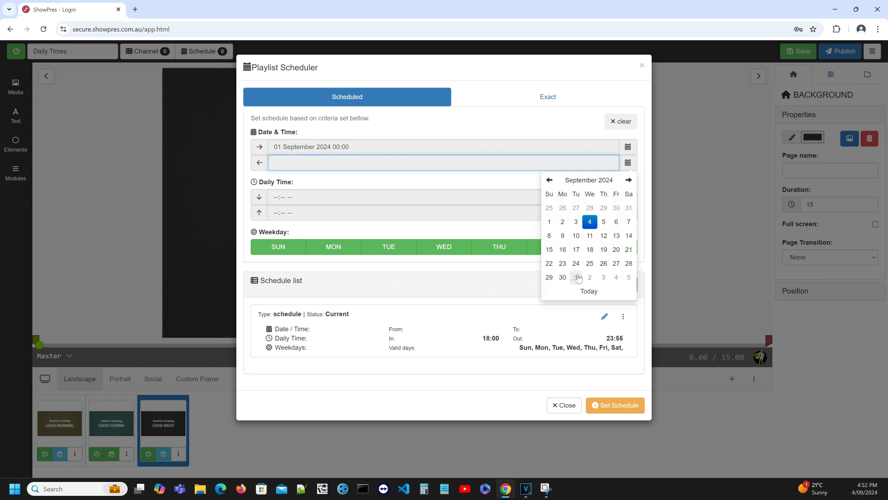
left_click(562, 277)
left_click(622, 270)
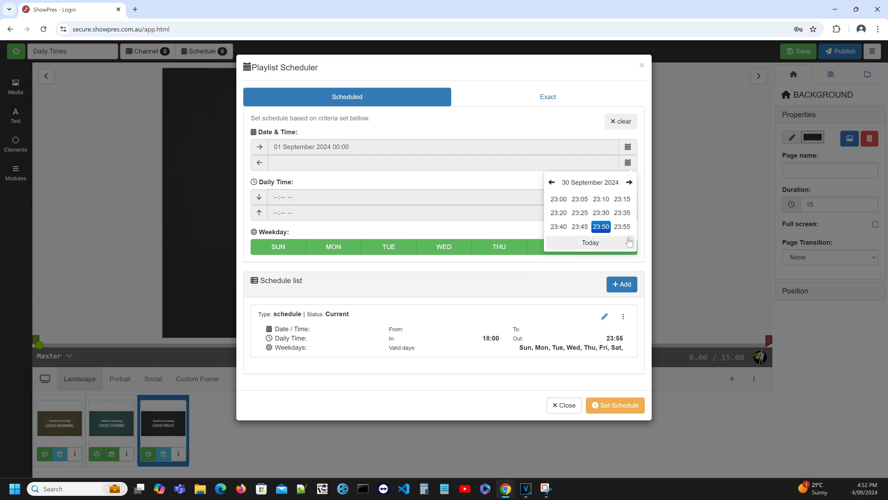
left_click(622, 226)
left_click(622, 284)
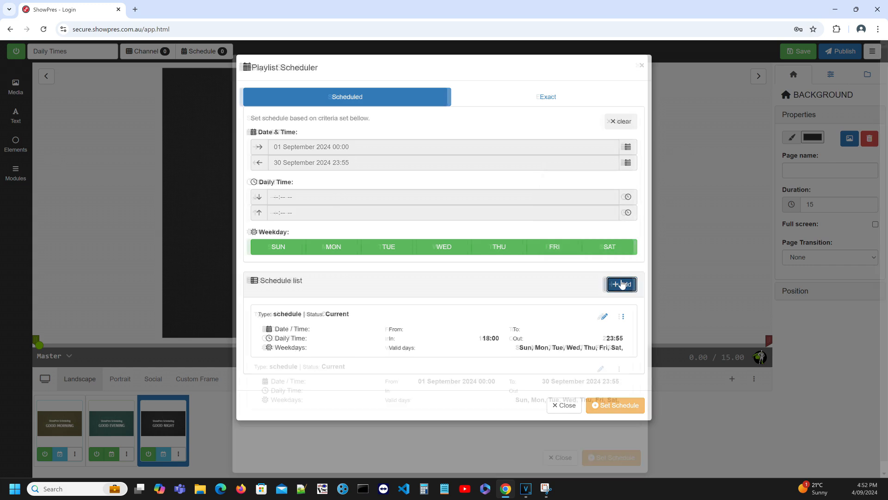
left_click(612, 456)
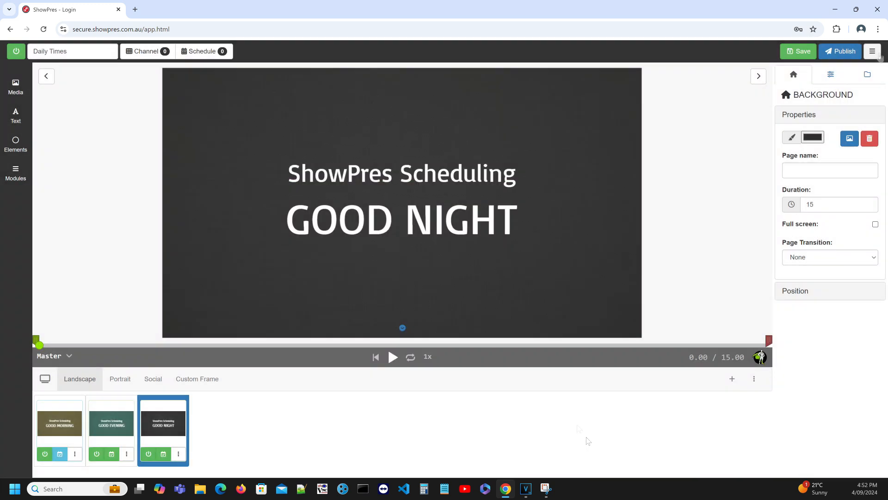
- Add a campaign schedule ending 01 September 2024 00:00 to the whole Daily Times playlist and apply it
left_click(214, 51)
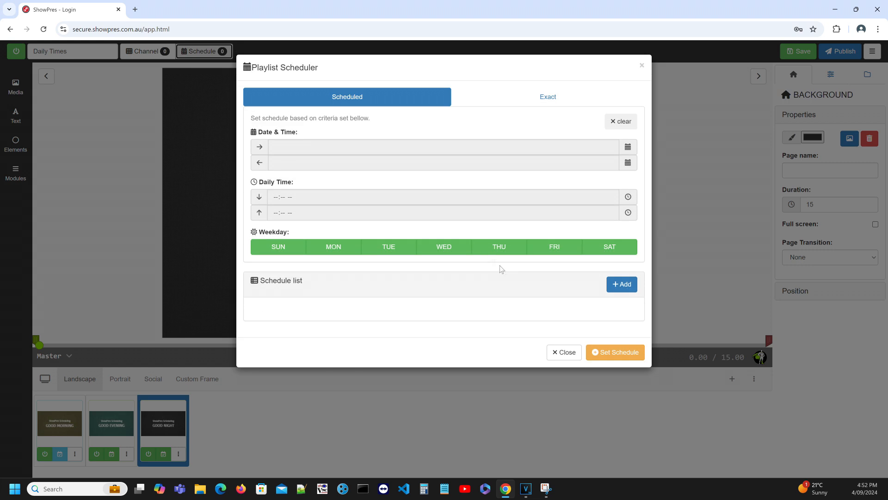
left_click(499, 146)
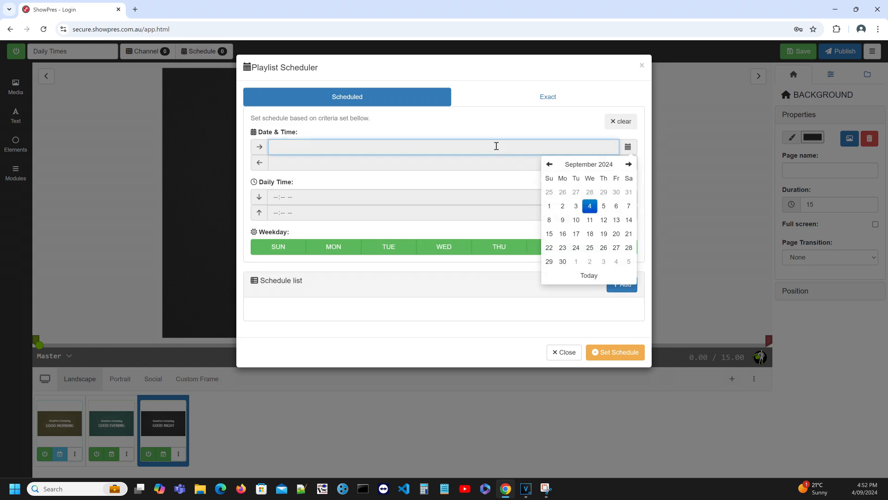
left_click(484, 161)
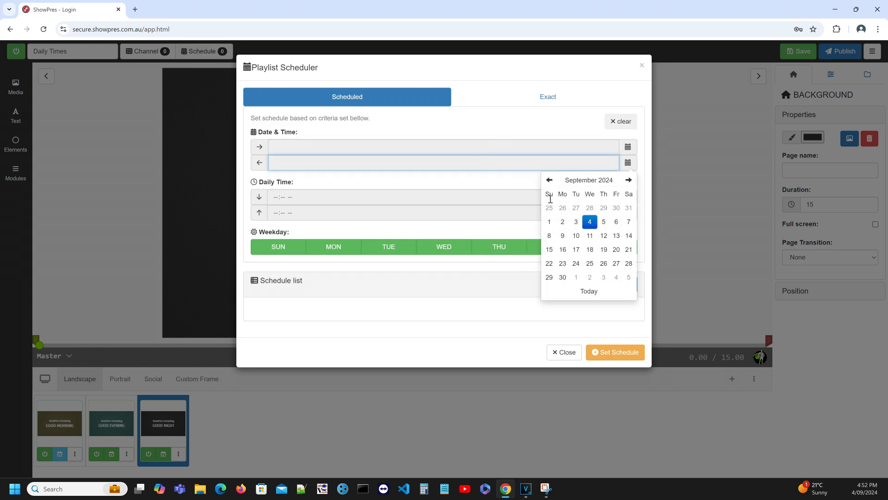
left_click(550, 223)
left_click(556, 200)
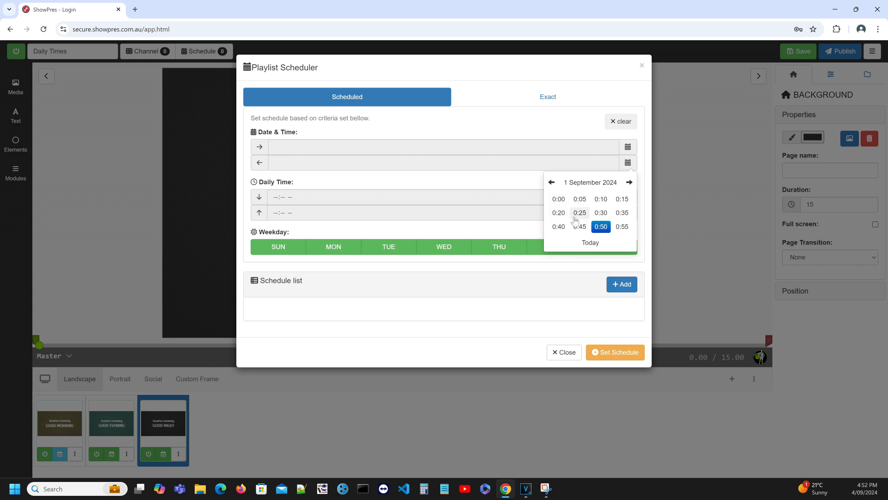
left_click(558, 199)
left_click(622, 284)
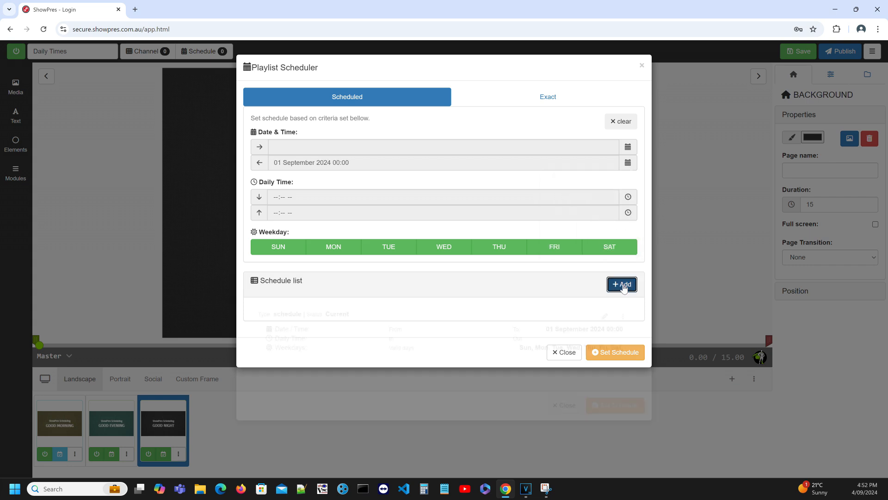
left_click(619, 403)
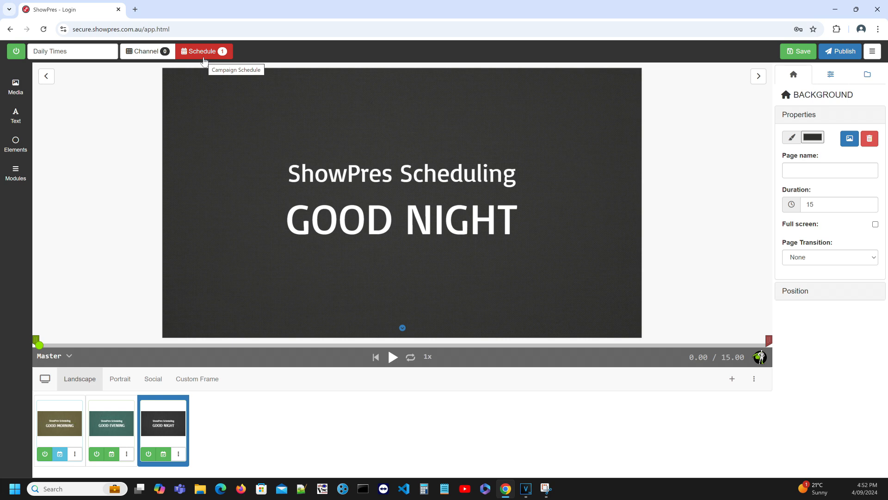
- Leave the Daily Times editor, open the Campaign playlist and view its current, future and expired landscape pages
left_click(872, 53)
left_click(809, 245)
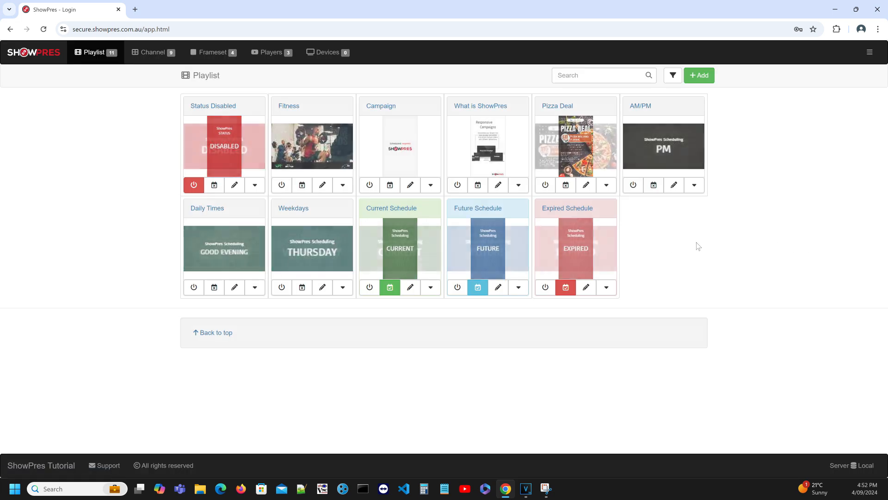
left_click(406, 189)
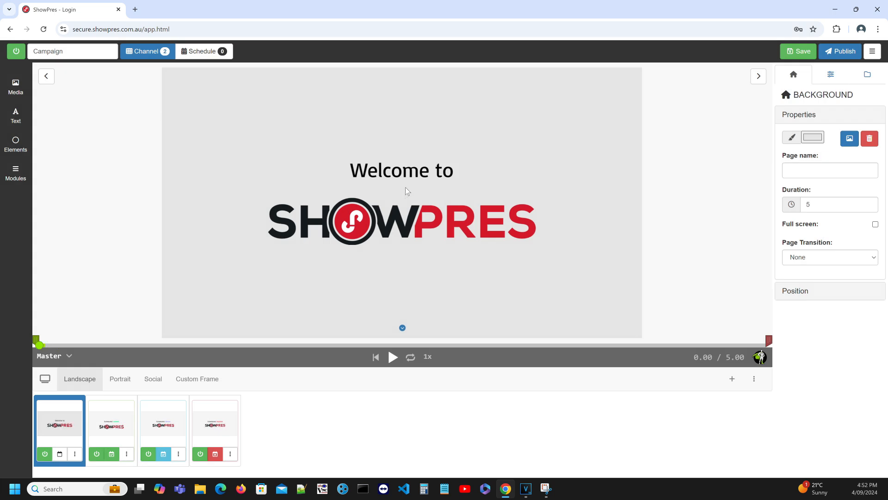
left_click(113, 430)
left_click(164, 428)
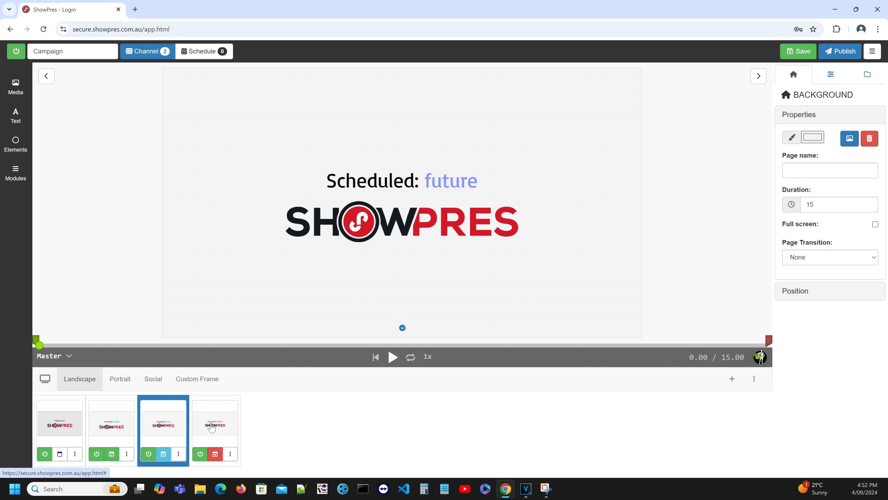
left_click(212, 428)
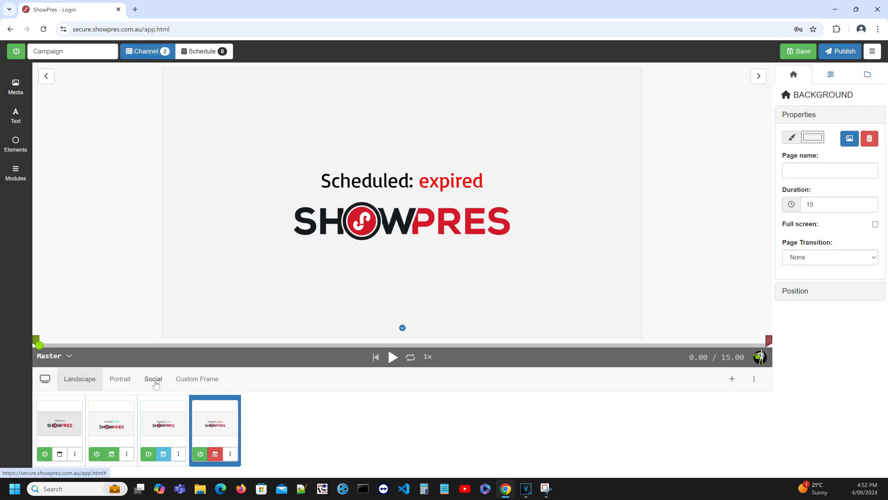
- View the current, future and expired scheduled pages in the Campaign playlist's Portrait layout
left_click(119, 380)
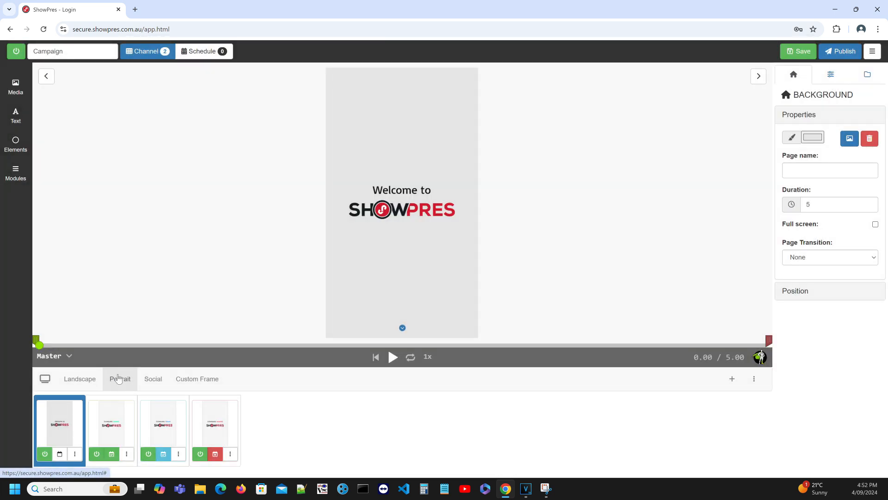
left_click(121, 423)
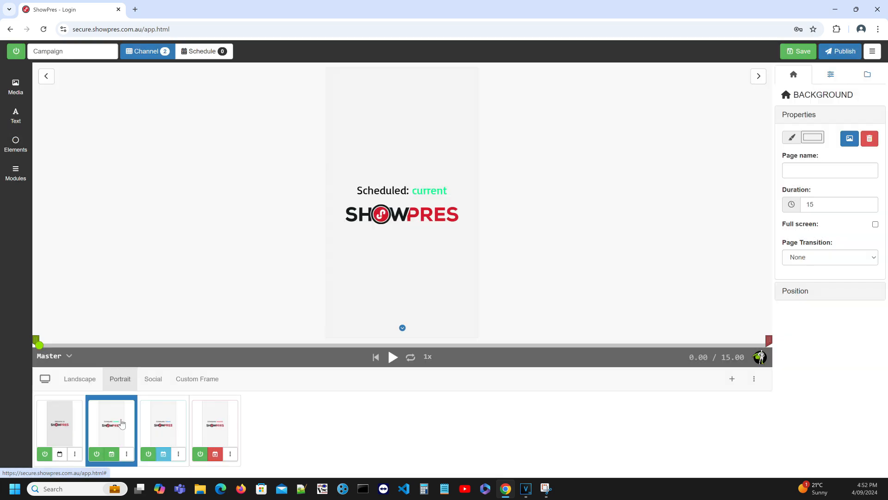
left_click(171, 419)
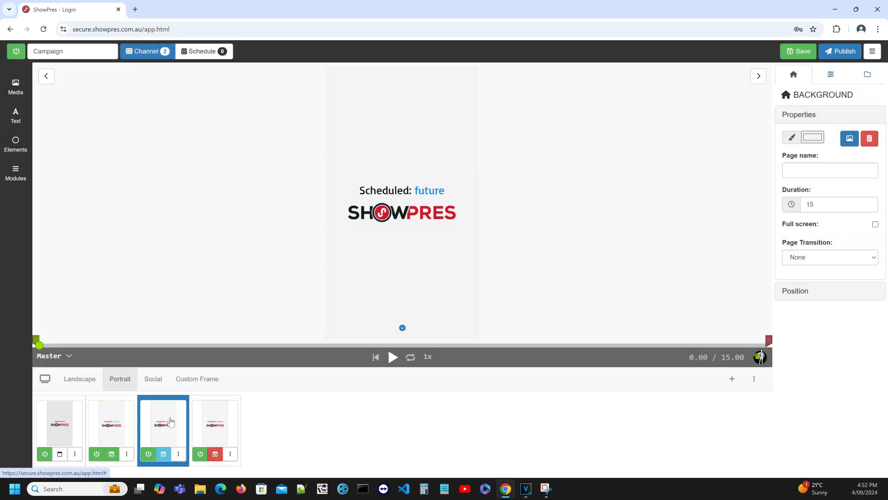
left_click(213, 420)
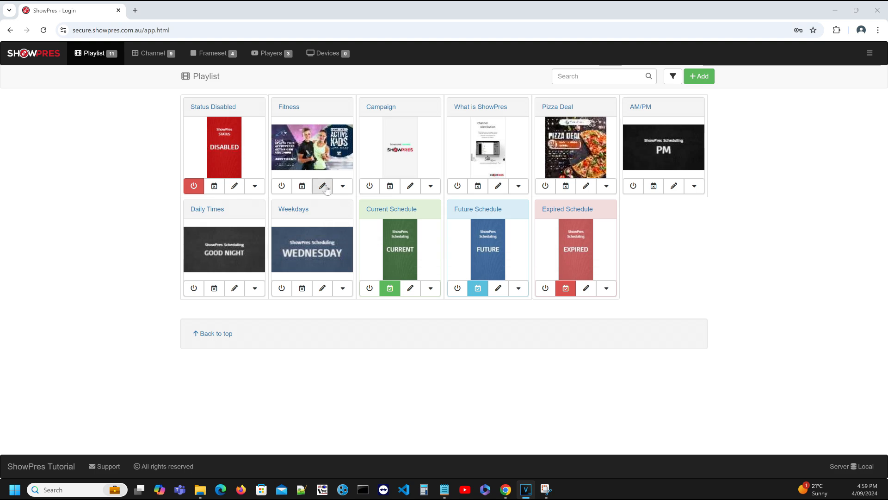
- Open the Fitness playlist in its Portrait layout and publish it
left_click(323, 185)
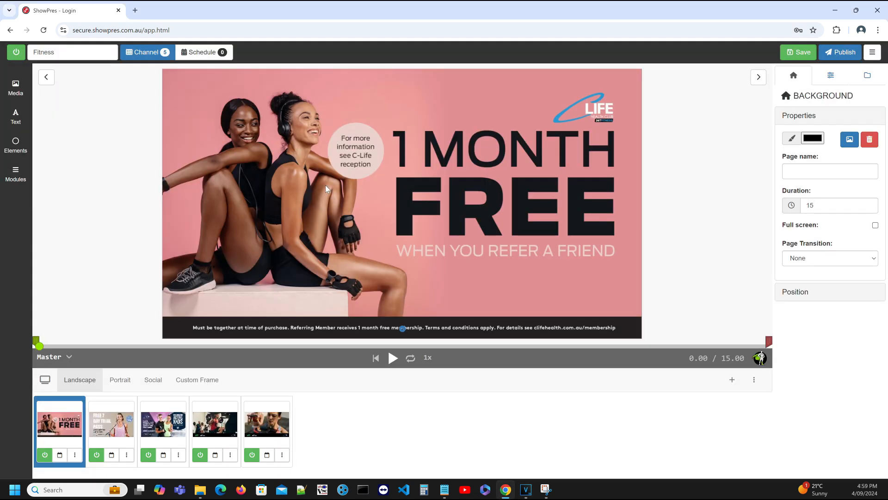
left_click(120, 380)
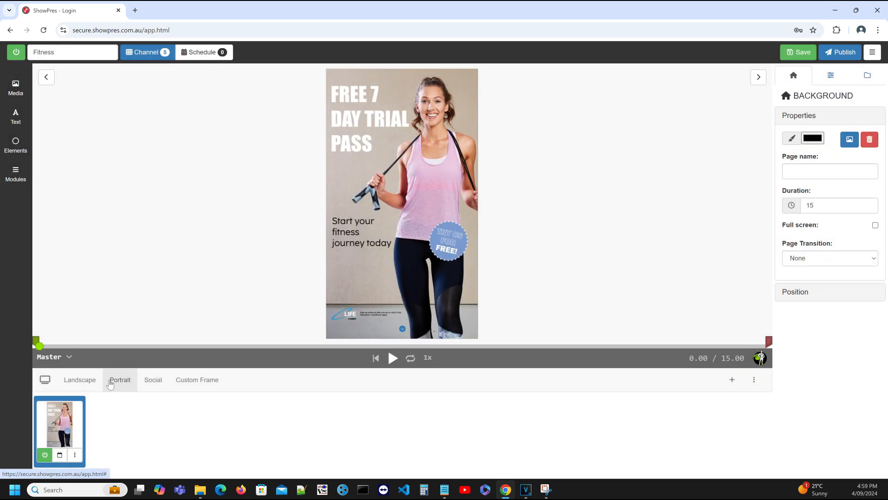
left_click(843, 52)
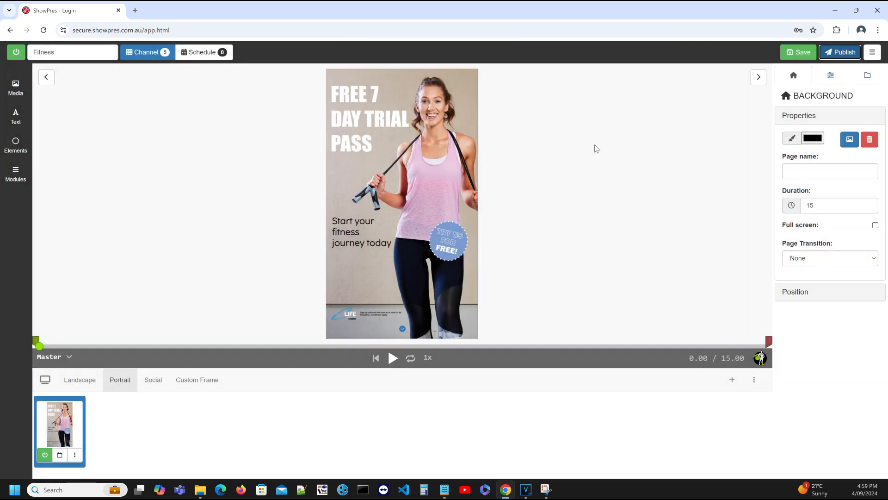
- Save and publish the Fitness playlist from its Landscape layout, and return to the playlist overview
left_click(86, 380)
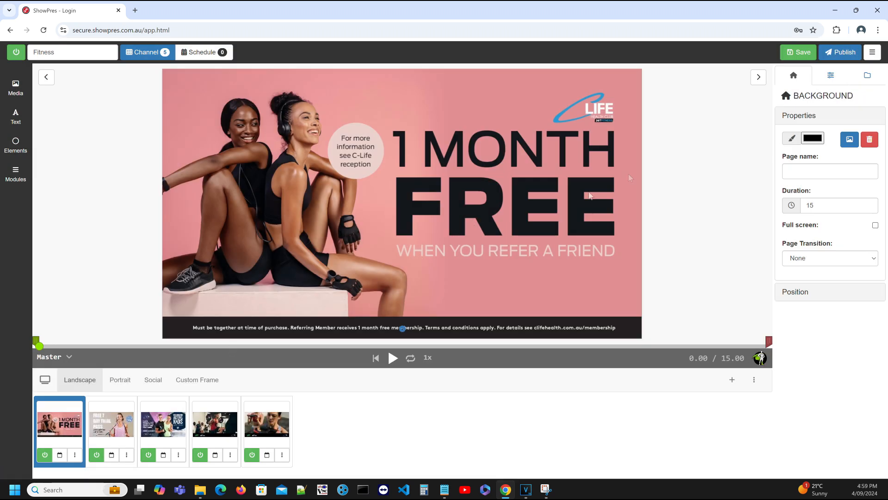
left_click(799, 50)
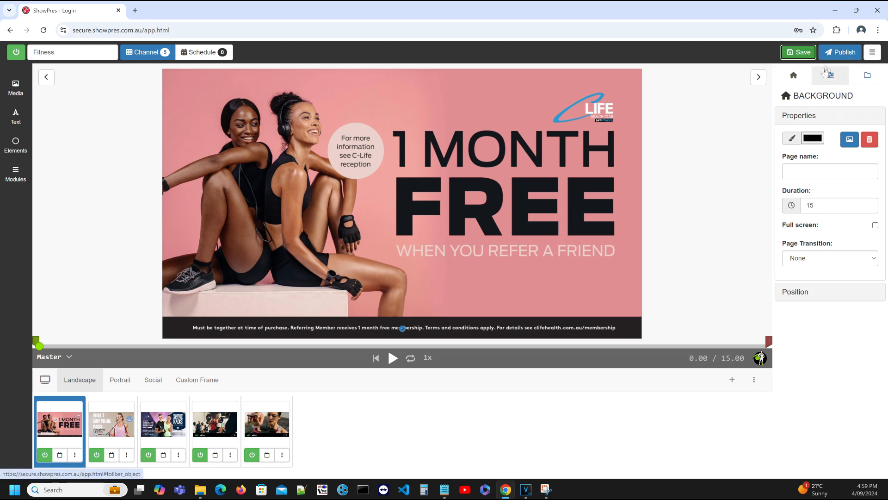
left_click(835, 54)
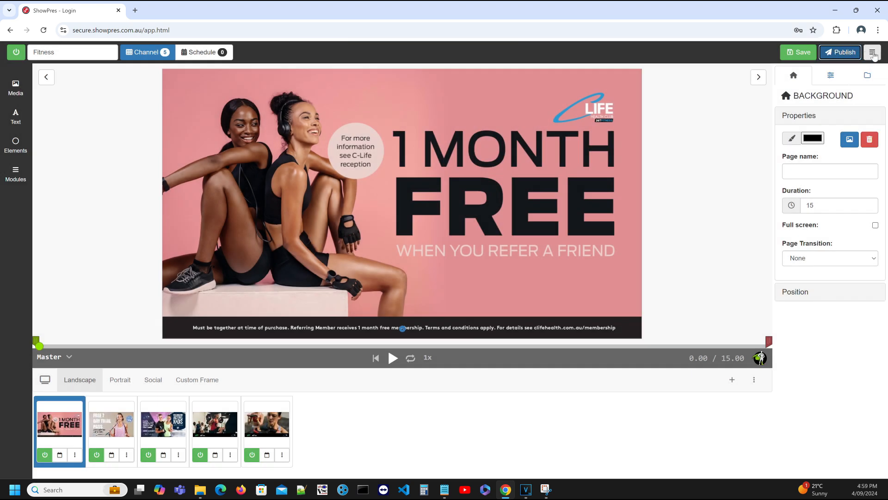
left_click(873, 55)
left_click(803, 252)
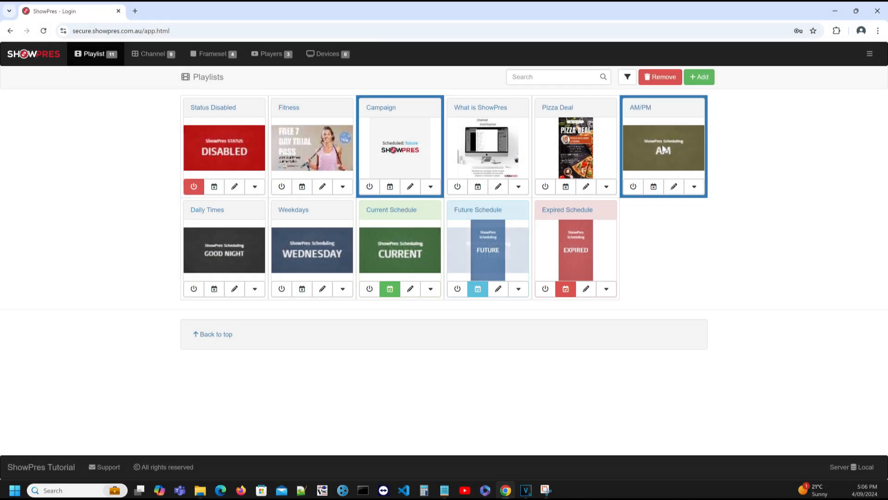
- Deselect the AM/PM and Campaign playlists in the overview
left_click(662, 145)
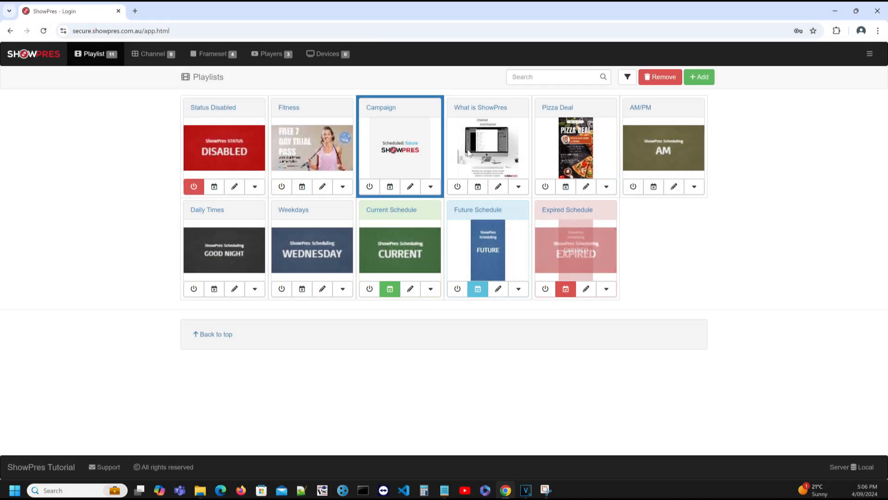
left_click(392, 146)
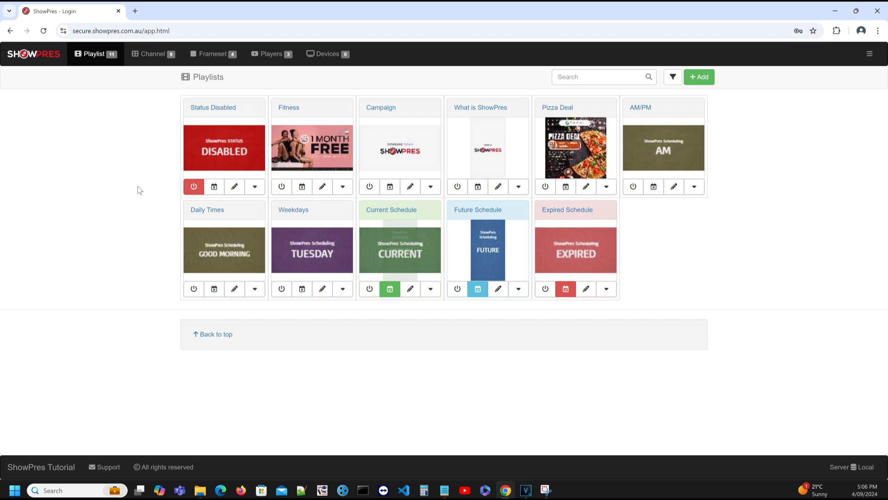
- Filter the playlists by the Lounge Area, Front Reception and Outdoor Alfresco channels in turn, and show all playlists again
left_click(673, 77)
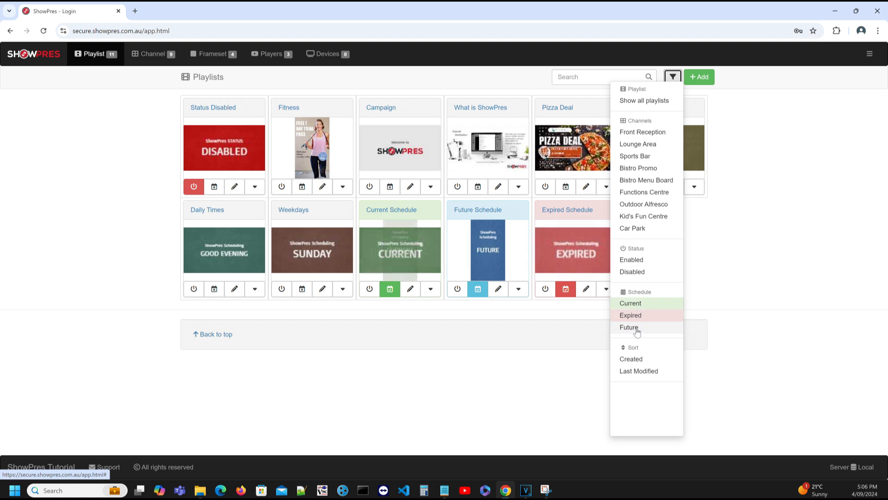
left_click(635, 146)
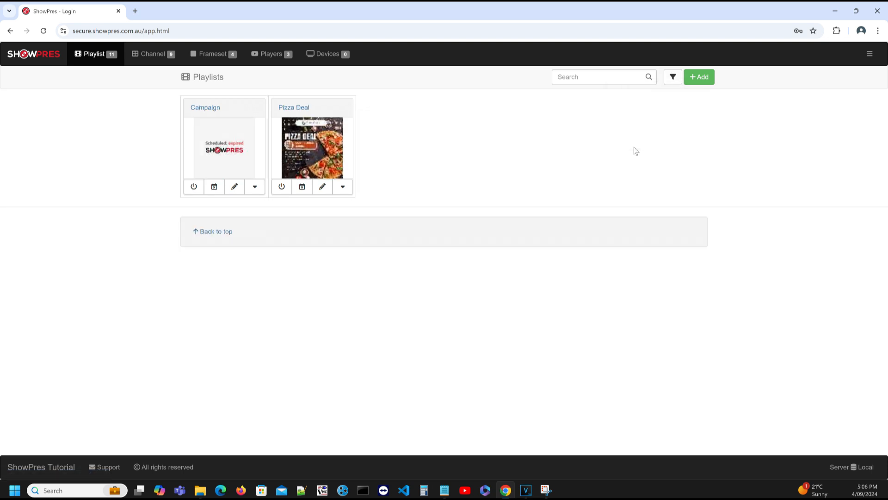
left_click(672, 79)
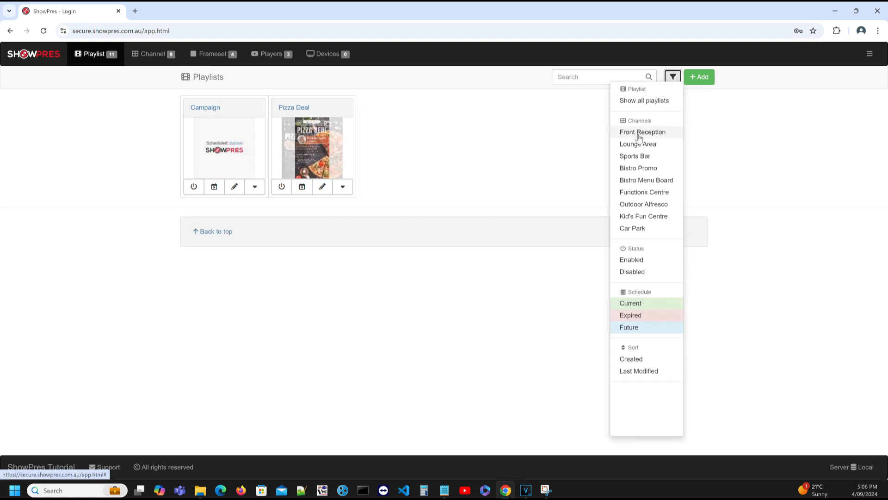
left_click(640, 132)
left_click(672, 78)
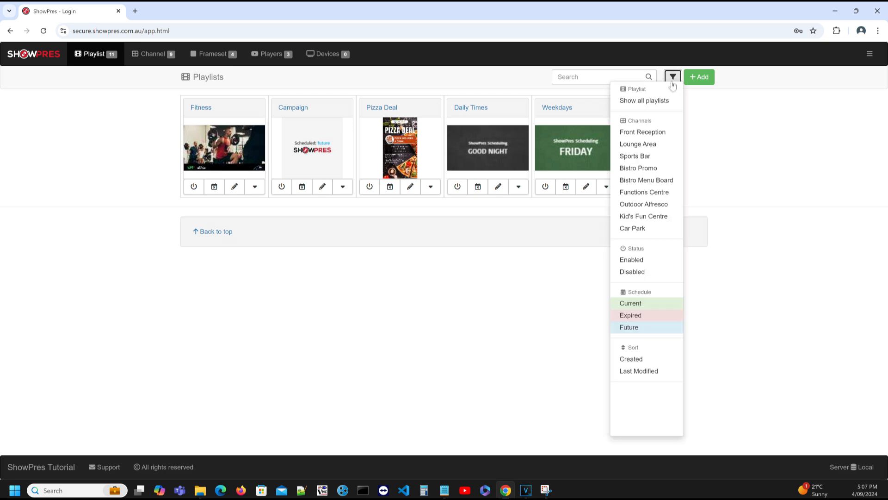
left_click(650, 205)
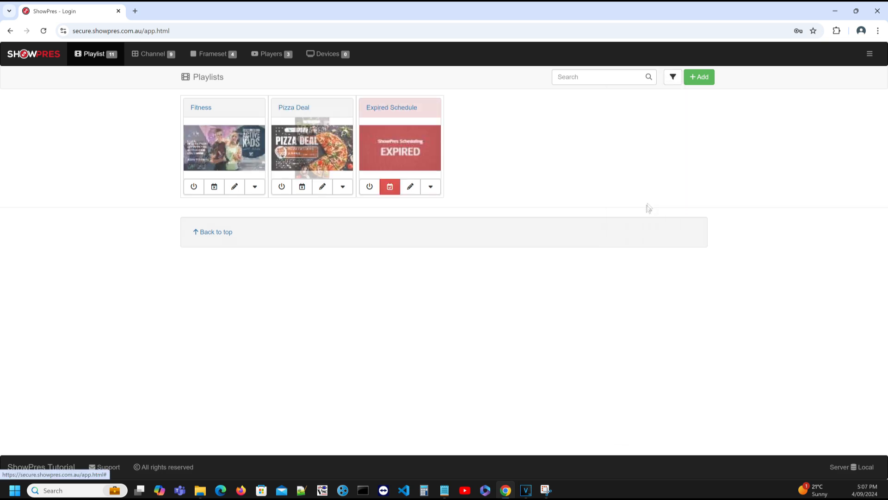
left_click(673, 78)
left_click(647, 99)
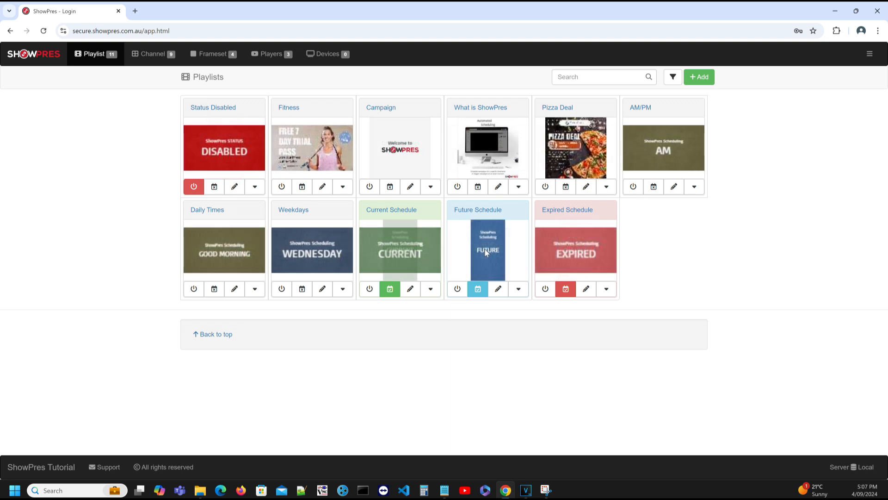
- Move the Future Schedule playlist between Daily Times and Weekdays and save the playlist order
left_click_drag(448, 250, 326, 251)
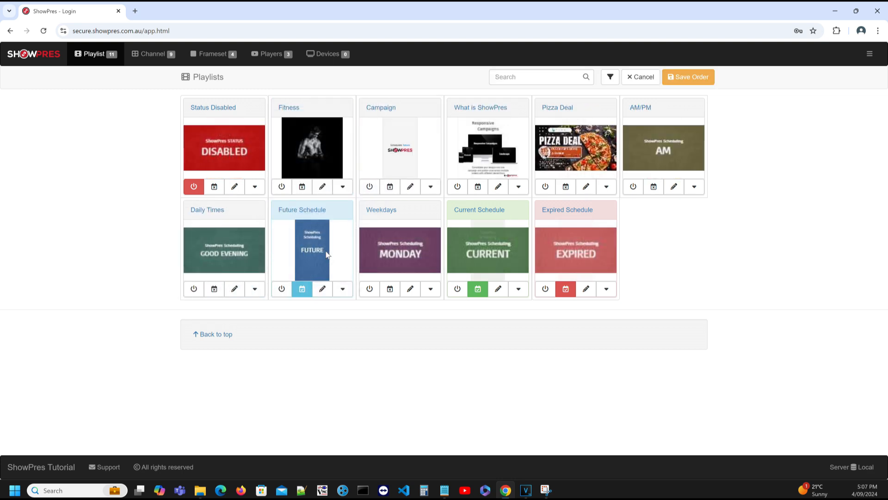
left_click(703, 77)
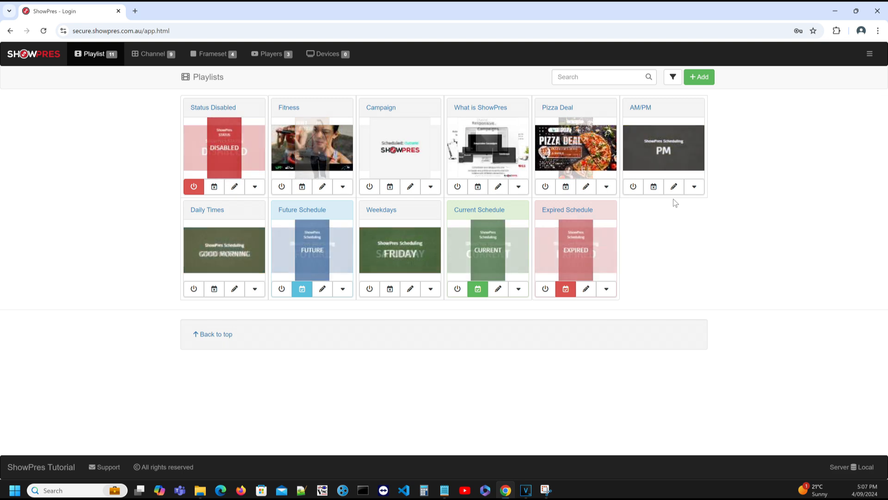
- Duplicate the Fitness playlist and its copy, placing the copies before Future Schedule and before Current Schedule
left_click(344, 186)
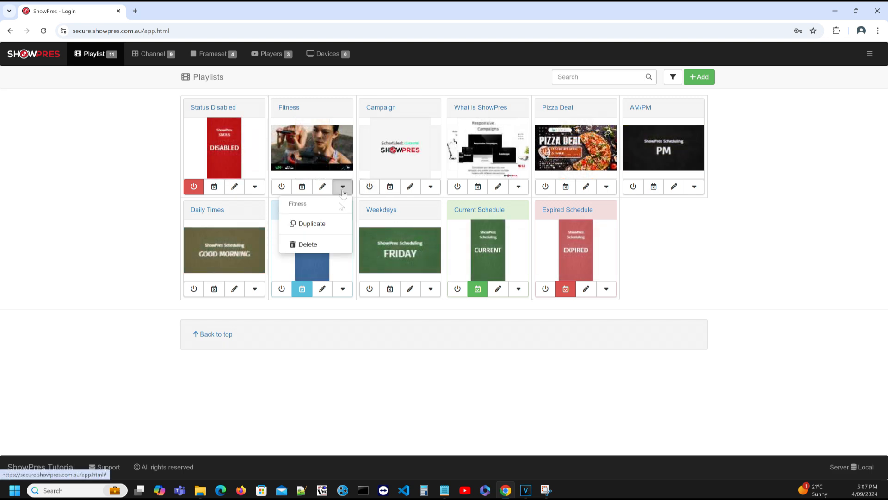
left_click(319, 224)
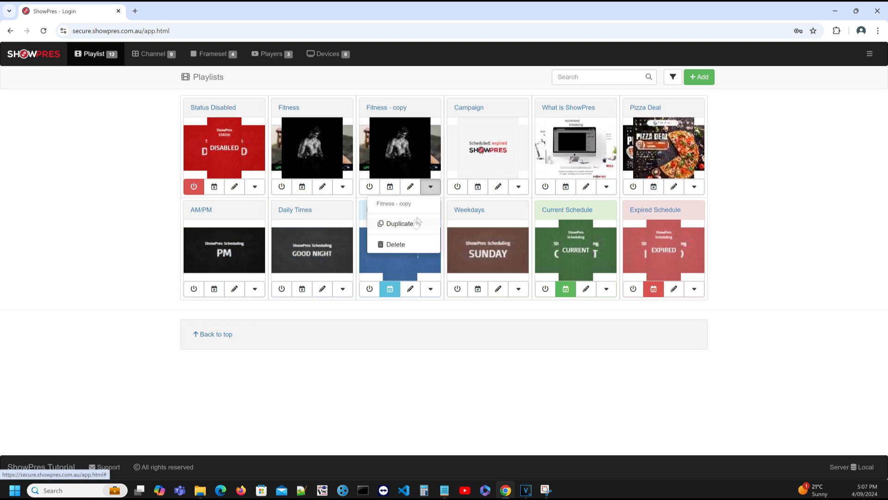
left_click(409, 224)
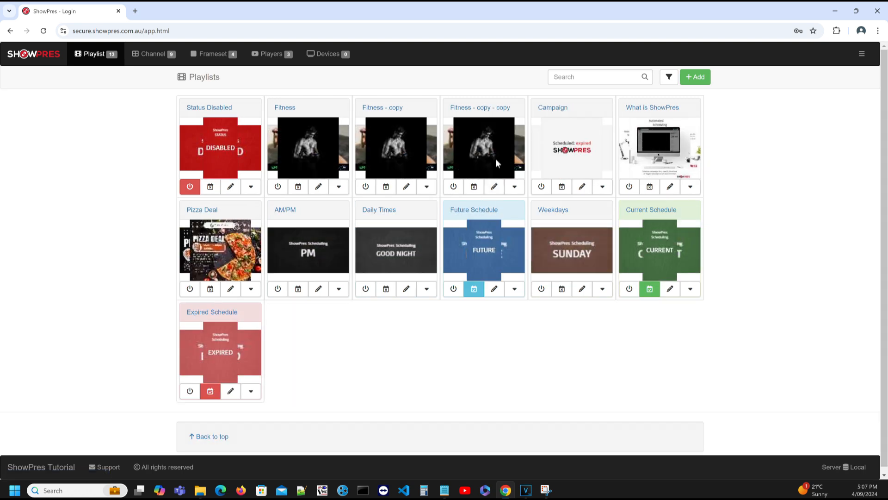
left_click_drag(489, 148, 576, 229)
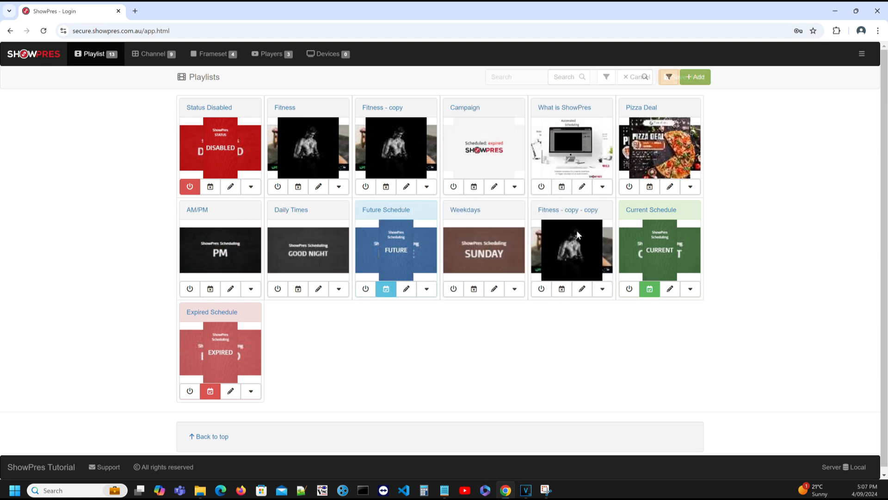
left_click_drag(416, 154, 343, 243)
- Delete the two duplicated Fitness playlists
left_click(601, 289)
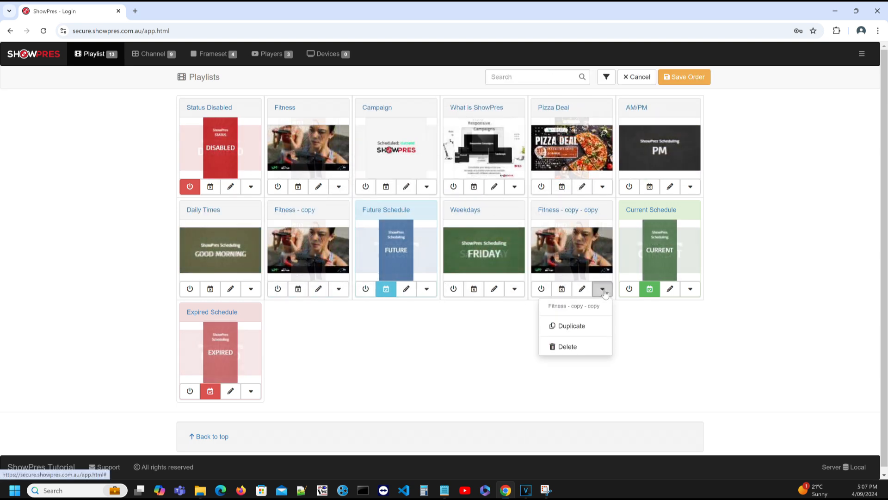
left_click(582, 347)
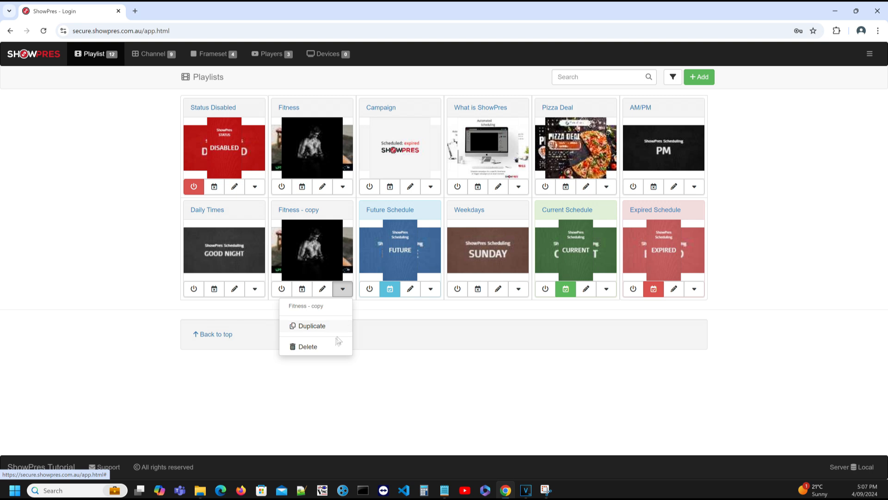
left_click(324, 345)
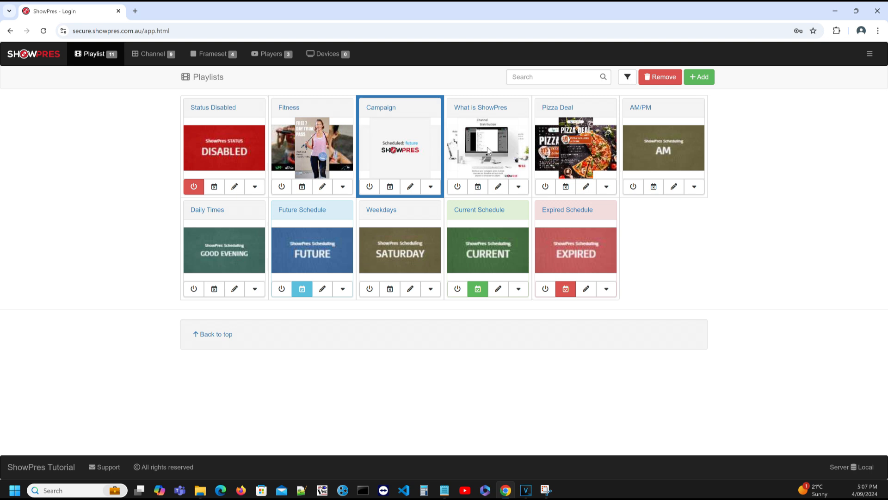
- Select the Campaign, What is ShowPres and Pizza Deal playlists together and remove them
left_click(571, 154)
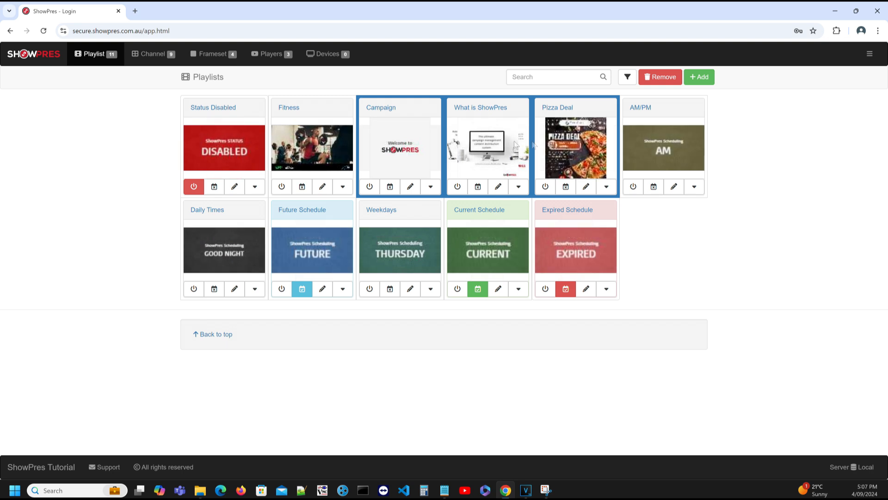
left_click(666, 79)
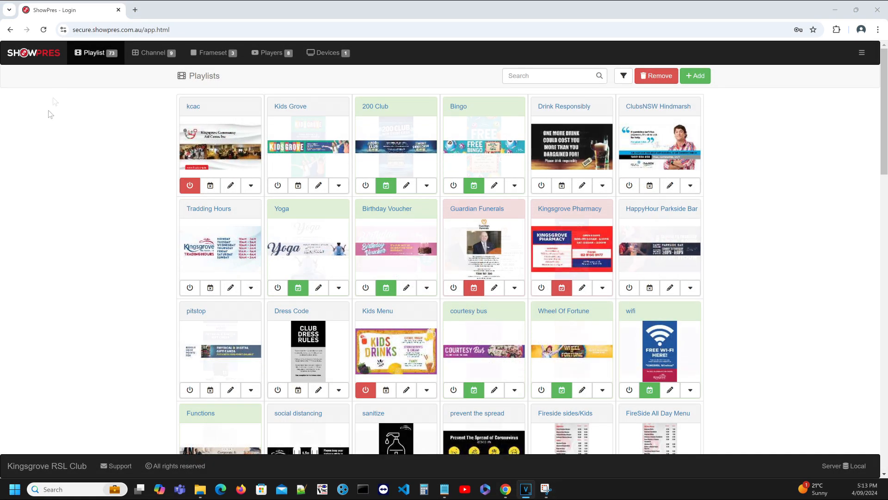
- Switch to the Canterbury League Club network and browse its playlists
left_click(37, 51)
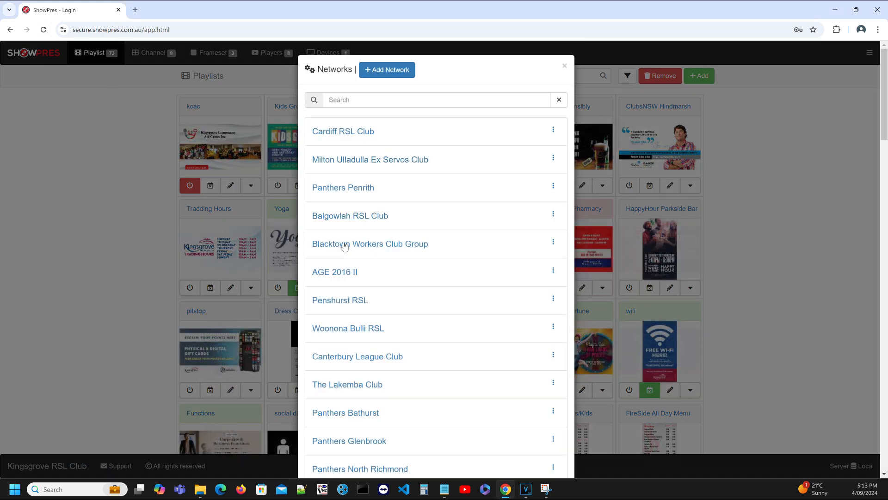
left_click(336, 357)
scroll(336, 357, "down", 5)
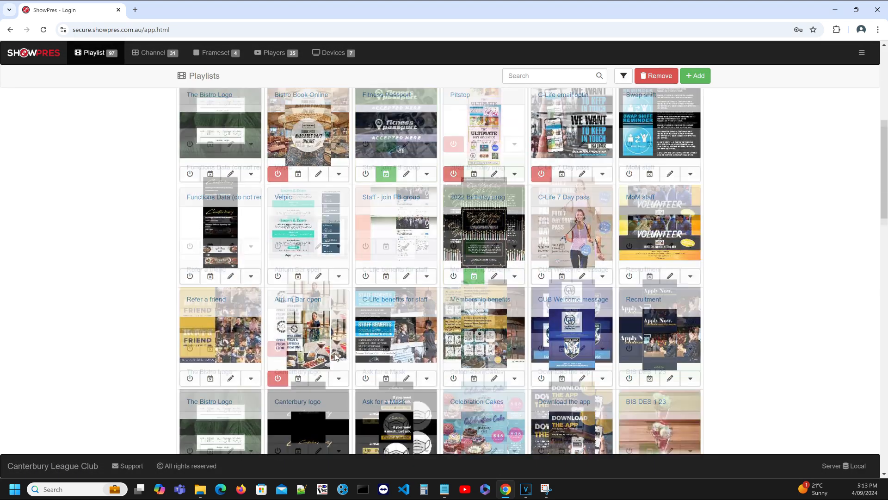
scroll(334, 353, "down", 10)
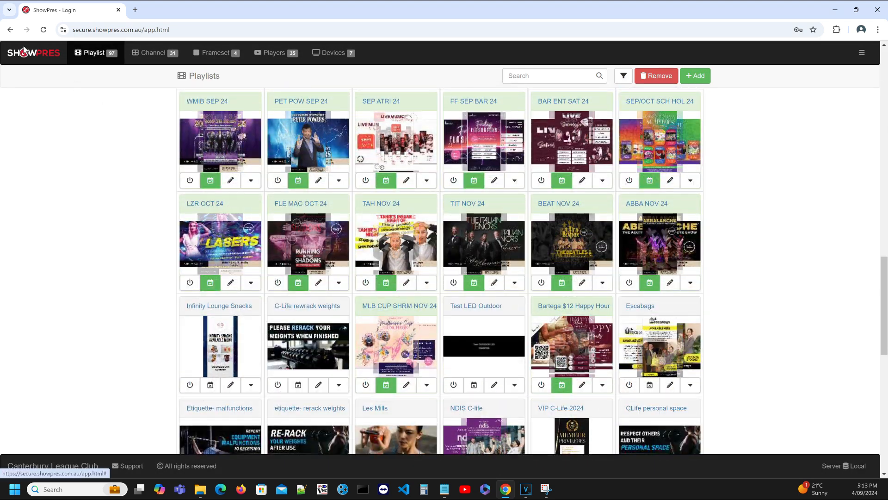
- Switch to The Lakemba Club network to view its playlists
left_click(24, 51)
scroll(394, 235, "down", 3)
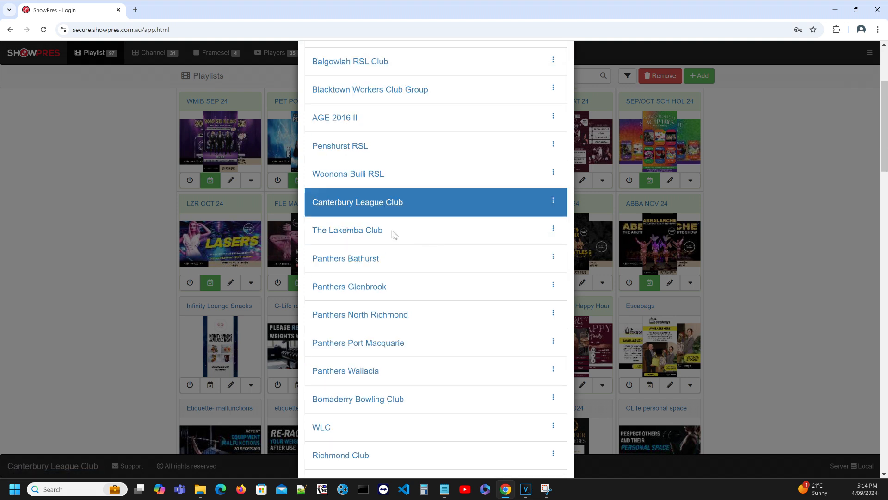
left_click(372, 231)
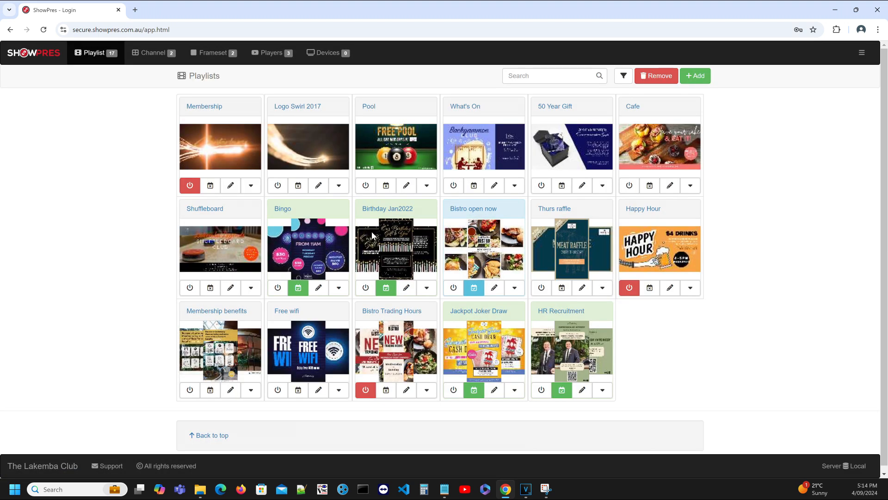
- Switch to the Kingsgrove RSL Club network and browse its playlists
left_click(35, 56)
scroll(396, 231, "down", 6)
scroll(396, 231, "down", 3)
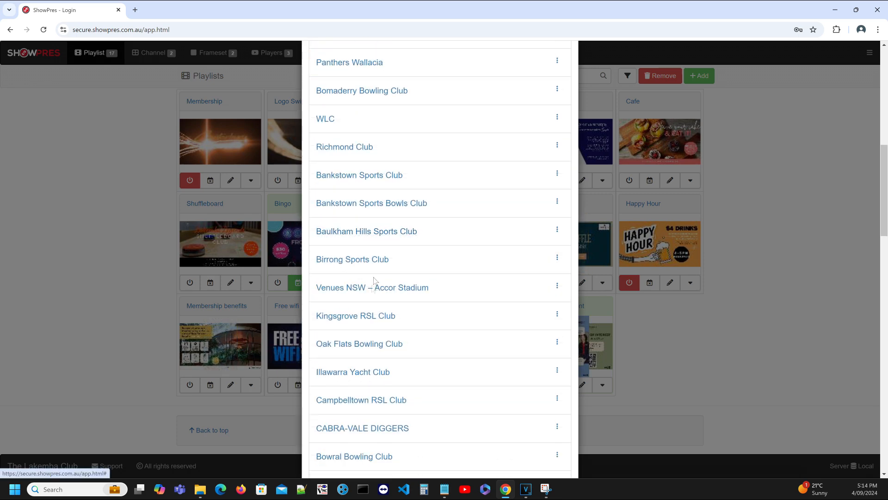
left_click(356, 315)
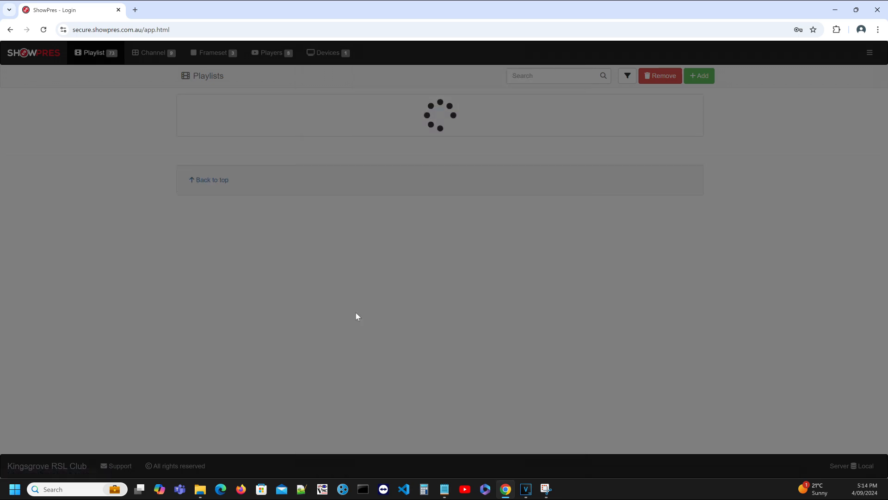
scroll(356, 315, "down", 10)
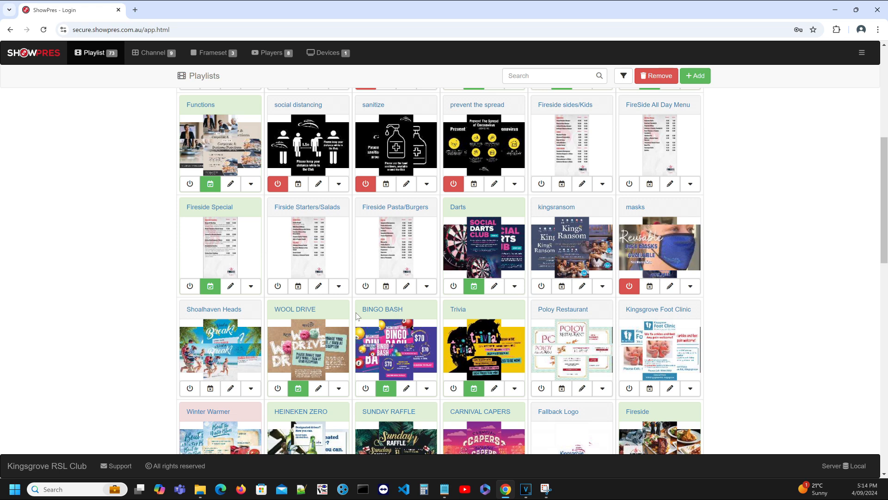
scroll(357, 316, "down", 10)
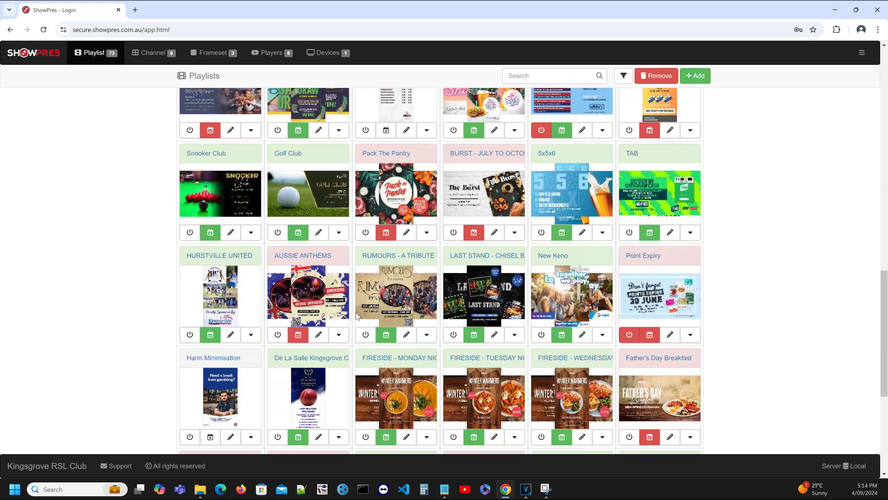